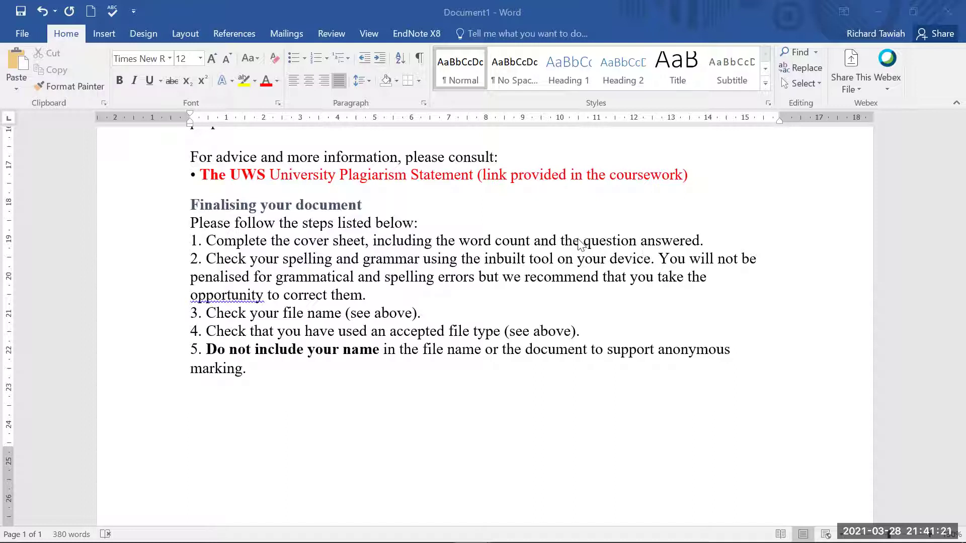
Step: Delete 'and the question answered.' from the end of checklist step 1
{"action": "left_click", "coordinate": [589, 240]}
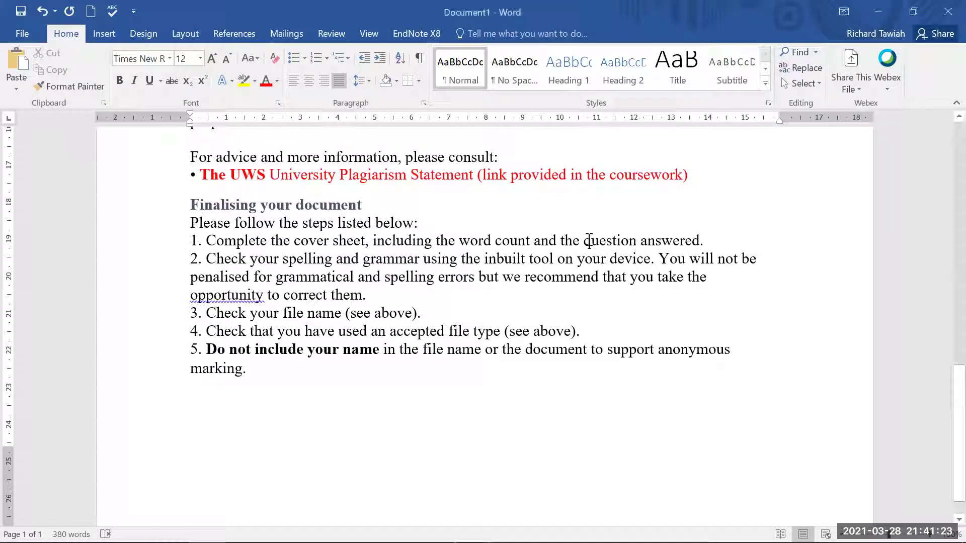
{"action": "left_click", "coordinate": [559, 240]}
{"action": "left_click", "coordinate": [711, 240], "text": "shift"}
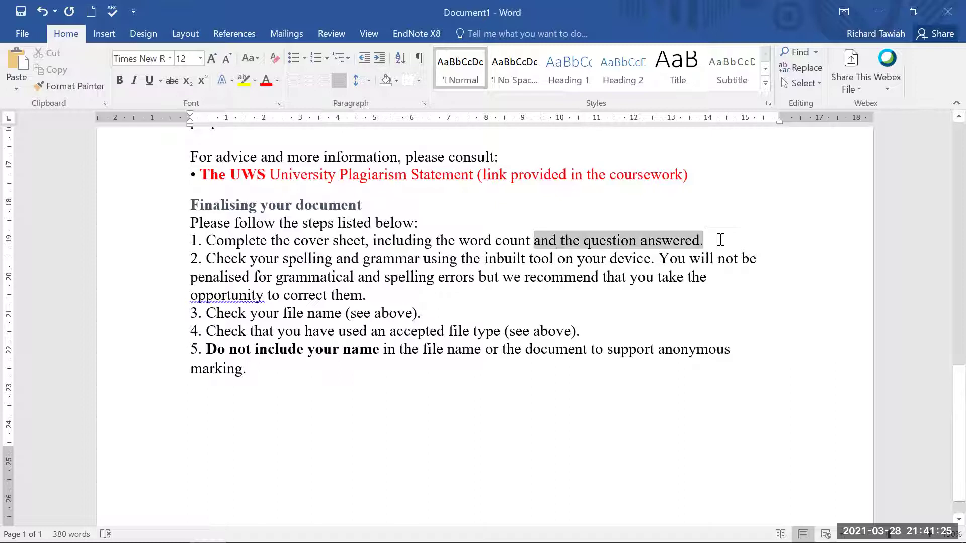
{"action": "left_click", "coordinate": [708, 240]}
{"action": "left_click_drag", "start_coordinate": [708, 240], "coordinate": [542, 240]}
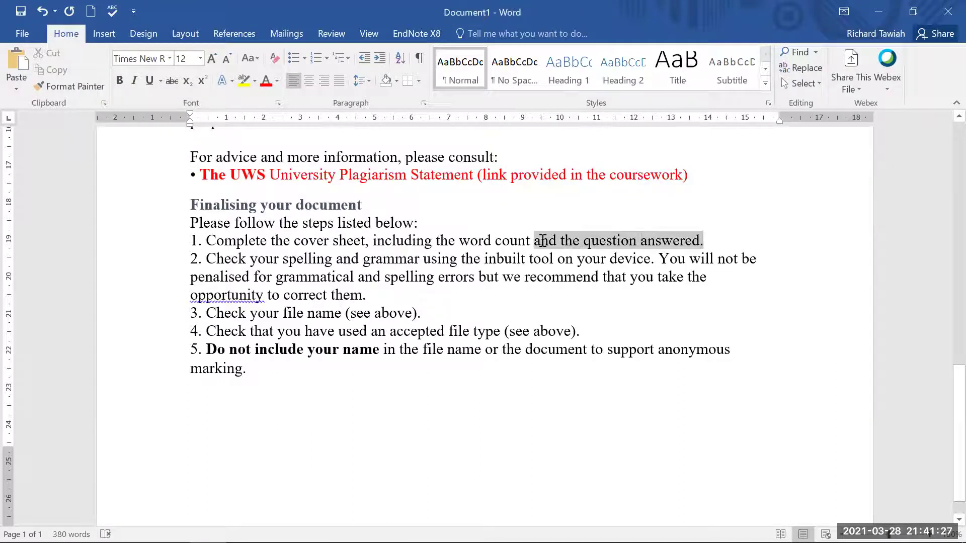
{"action": "key", "text": "BackSpace"}
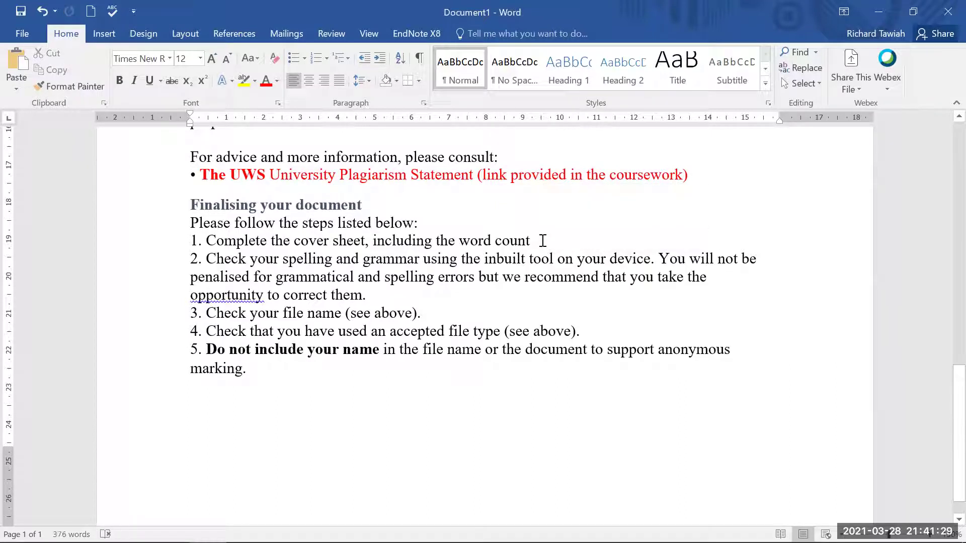
Step: Run a spelling and grammar check on the document
{"action": "left_click_drag", "start_coordinate": [206, 258], "coordinate": [302, 262]}
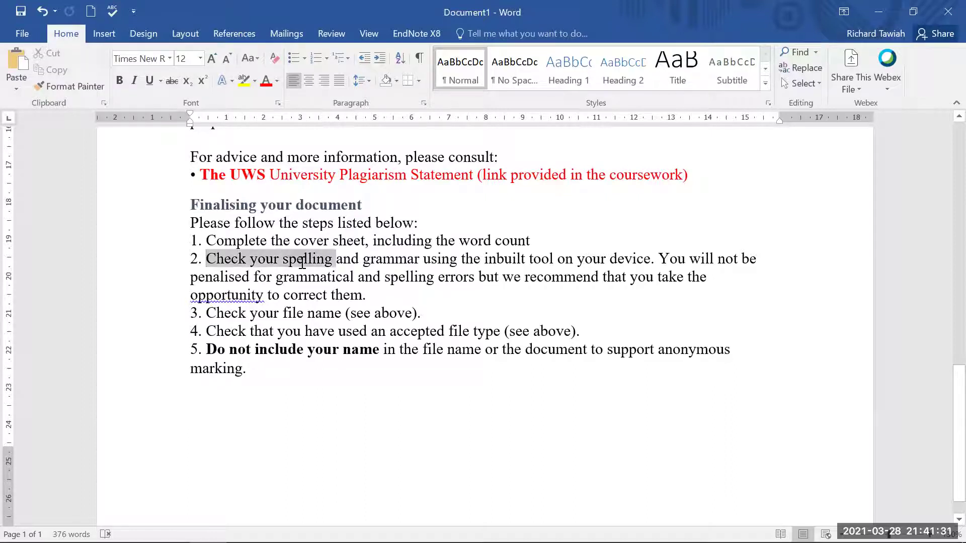
{"action": "left_click", "coordinate": [395, 261]}
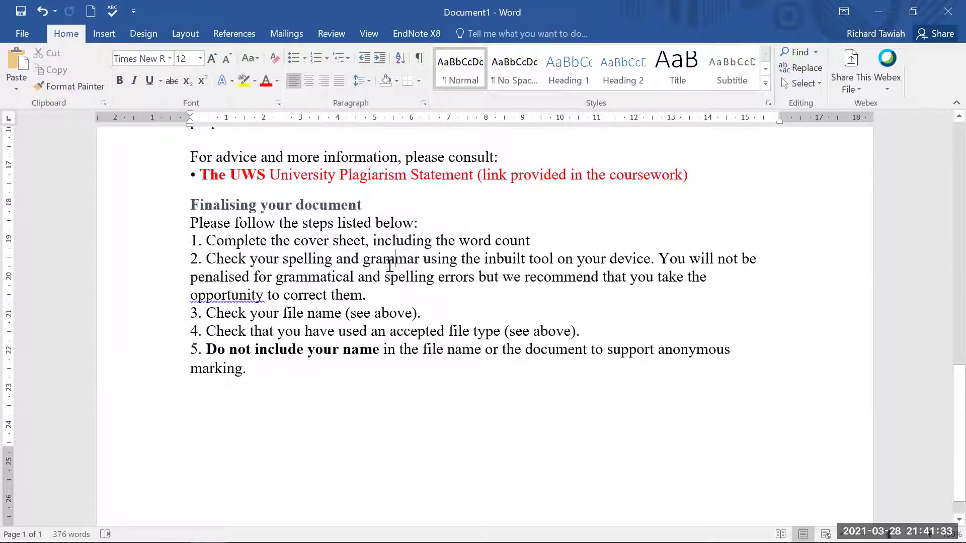
{"action": "left_click_drag", "start_coordinate": [361, 261], "coordinate": [388, 261]}
{"action": "left_click", "coordinate": [542, 259]}
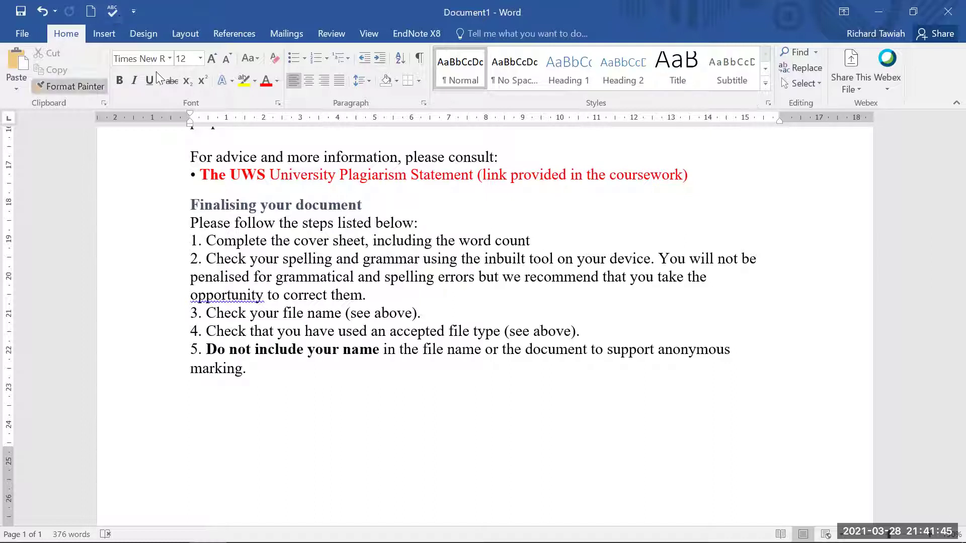
{"action": "left_click", "coordinate": [112, 10]}
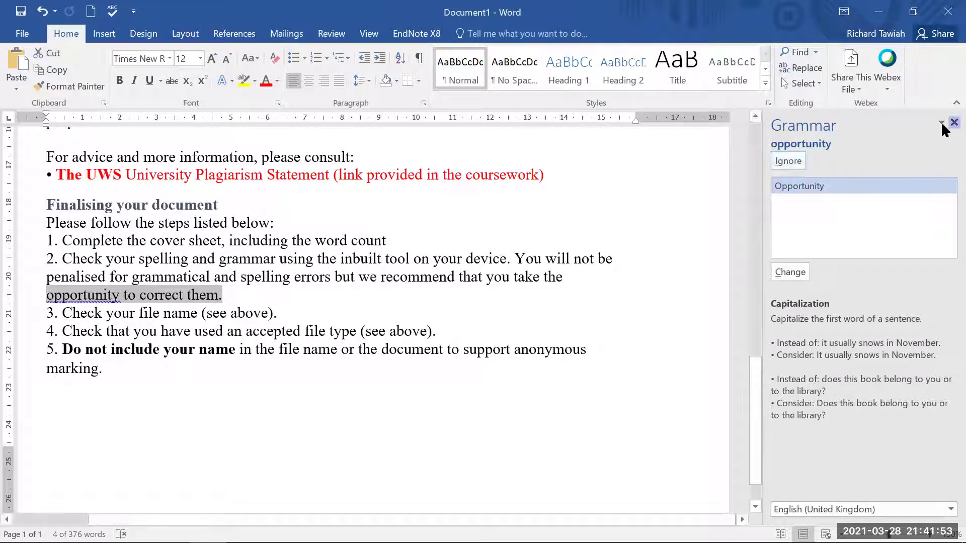
Step: Close the Grammar pane without changing 'opportunity' and deselect the flagged sentence
{"action": "left_click", "coordinate": [954, 122]}
{"action": "left_click", "coordinate": [375, 285]}
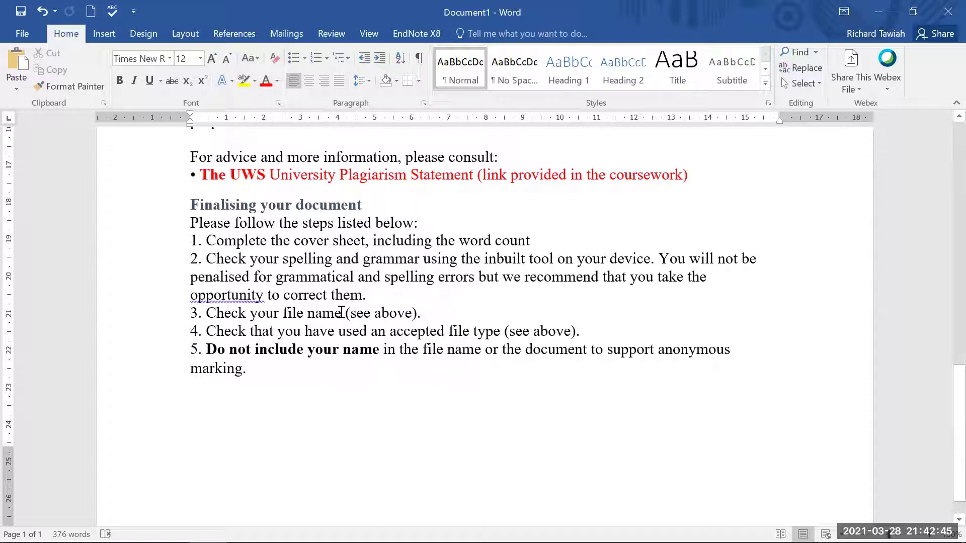
Step: Delete '(see above)' from checklist steps 3 and 4, recovering the accidentally removed word 'type'
{"action": "left_click_drag", "start_coordinate": [346, 314], "coordinate": [418, 314]}
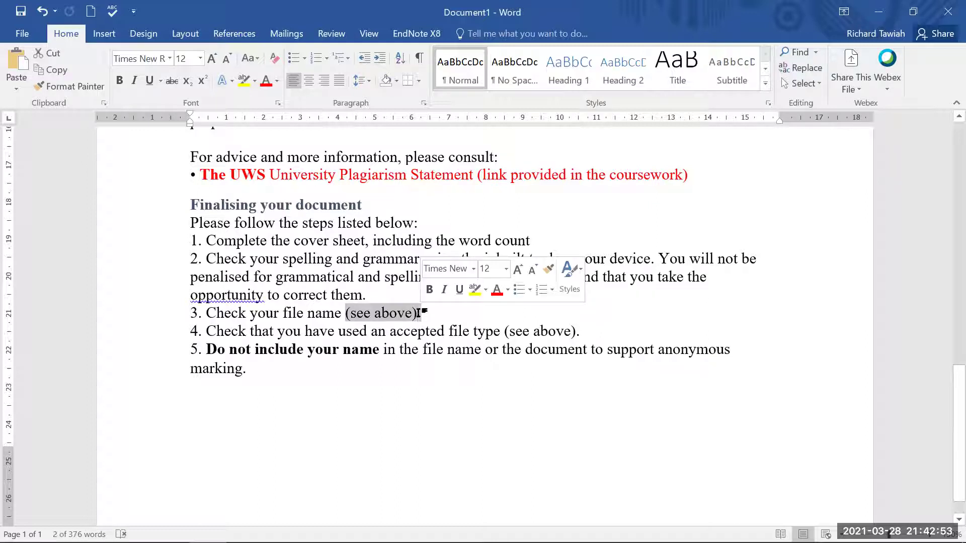
{"action": "key", "text": "Delete"}
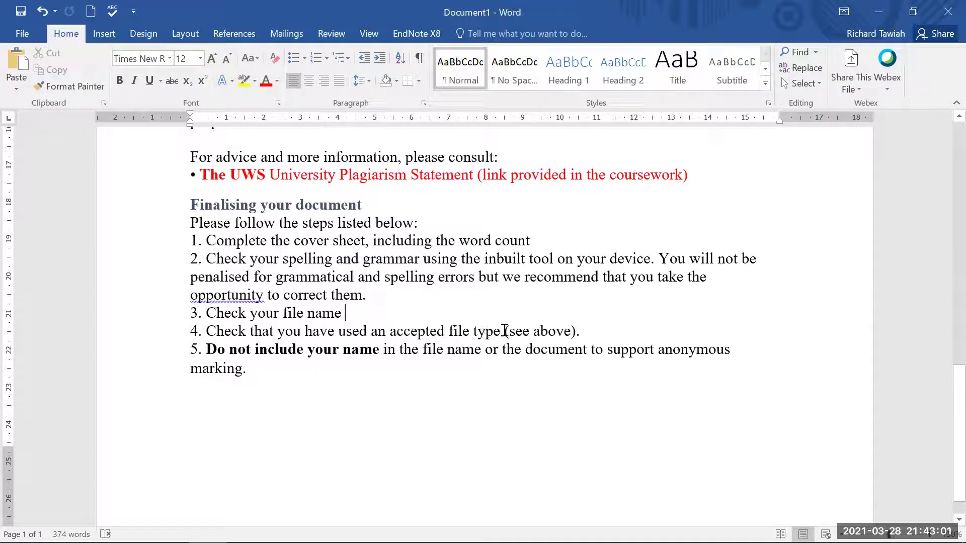
{"action": "left_click_drag", "start_coordinate": [505, 331], "coordinate": [580, 330]}
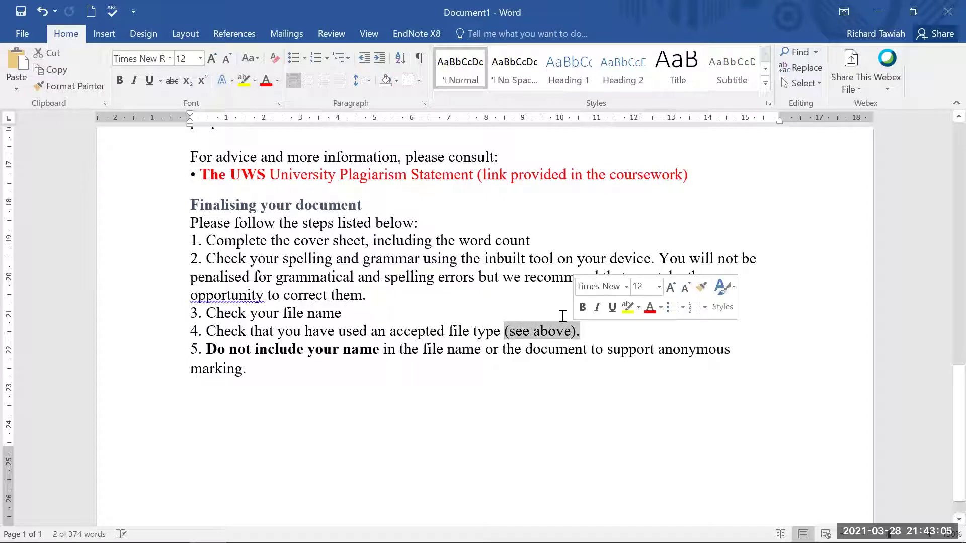
{"action": "key", "text": "ctrl+z"}
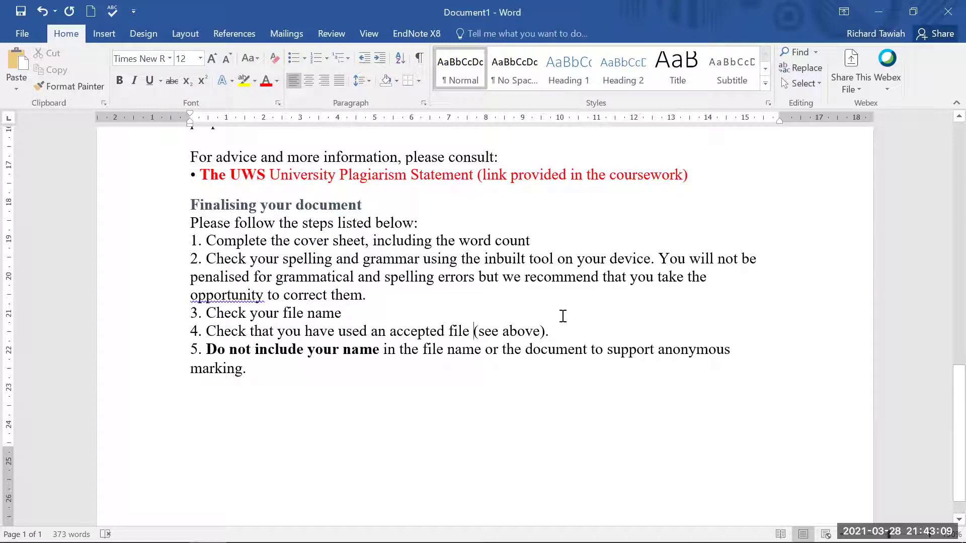
{"action": "key", "text": "ctrl+y"}
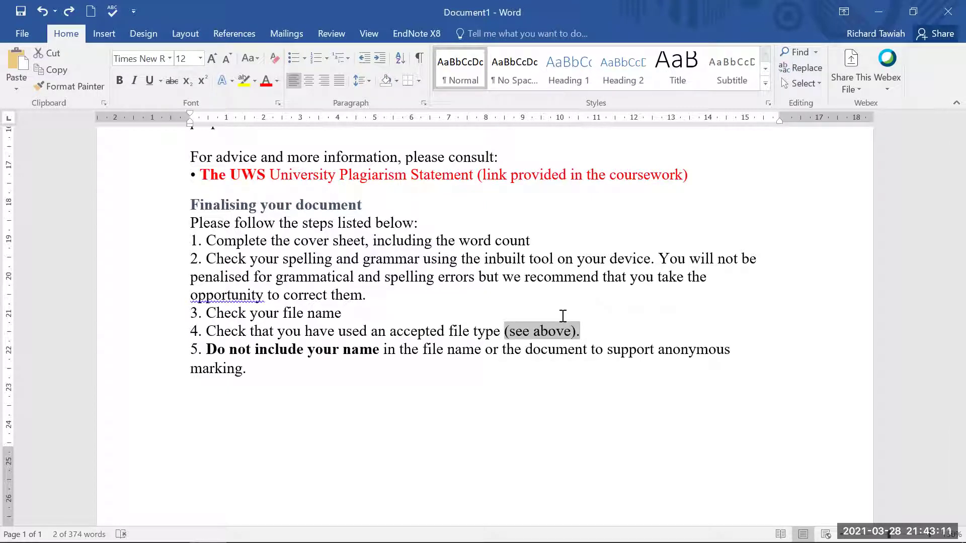
{"action": "key", "text": "Delete"}
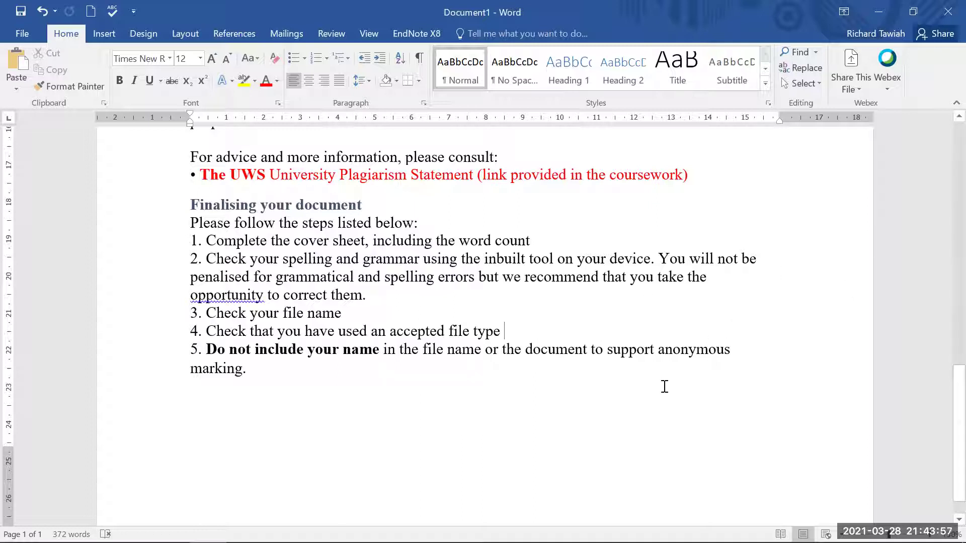
Step: Scroll over the edited checklist and close the Word document
{"action": "scroll", "coordinate": [665, 387], "scroll_direction": "up", "scroll_amount": 10}
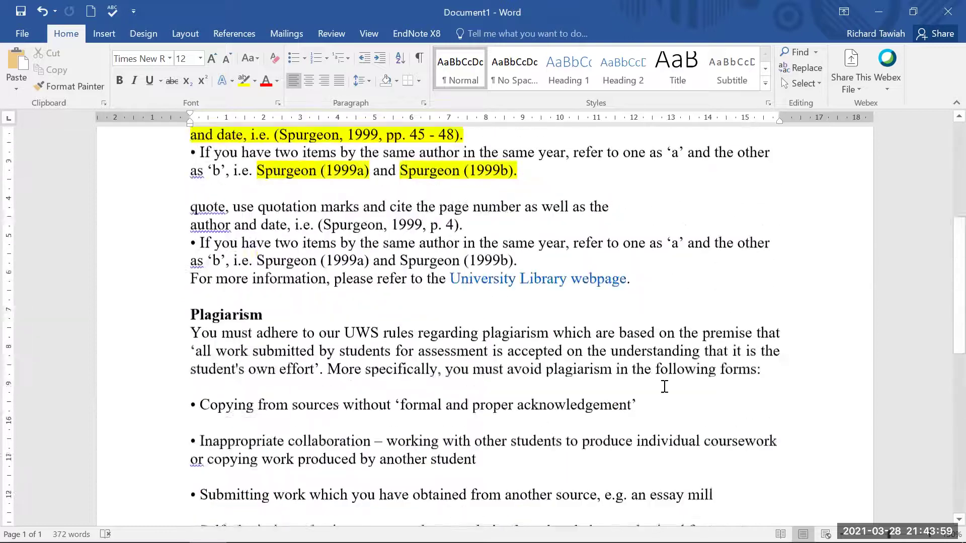
{"action": "scroll", "coordinate": [665, 387], "scroll_direction": "down", "scroll_amount": 10}
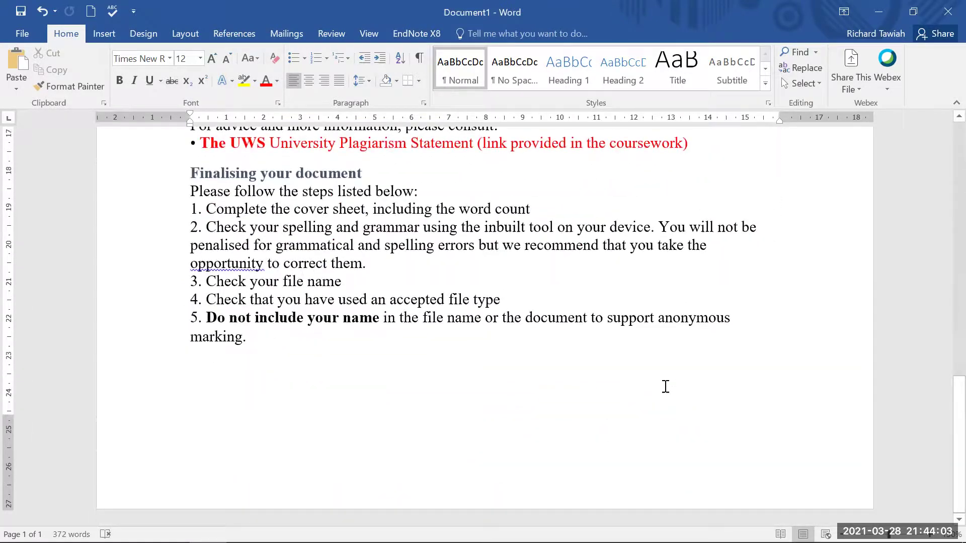
{"action": "scroll", "coordinate": [665, 387], "scroll_direction": "up", "scroll_amount": 10}
{"action": "scroll", "coordinate": [666, 388], "scroll_direction": "down", "scroll_amount": 10}
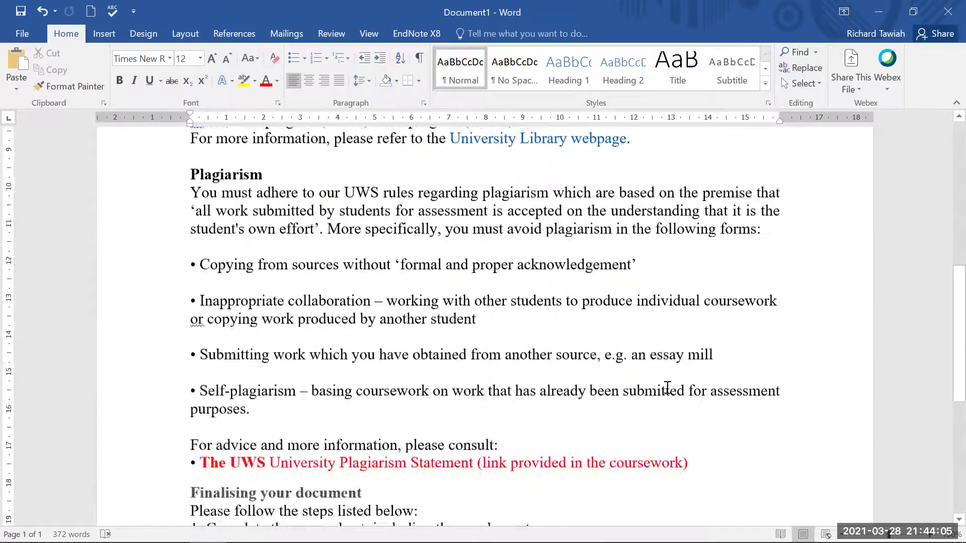
{"action": "left_click", "coordinate": [946, 9]}
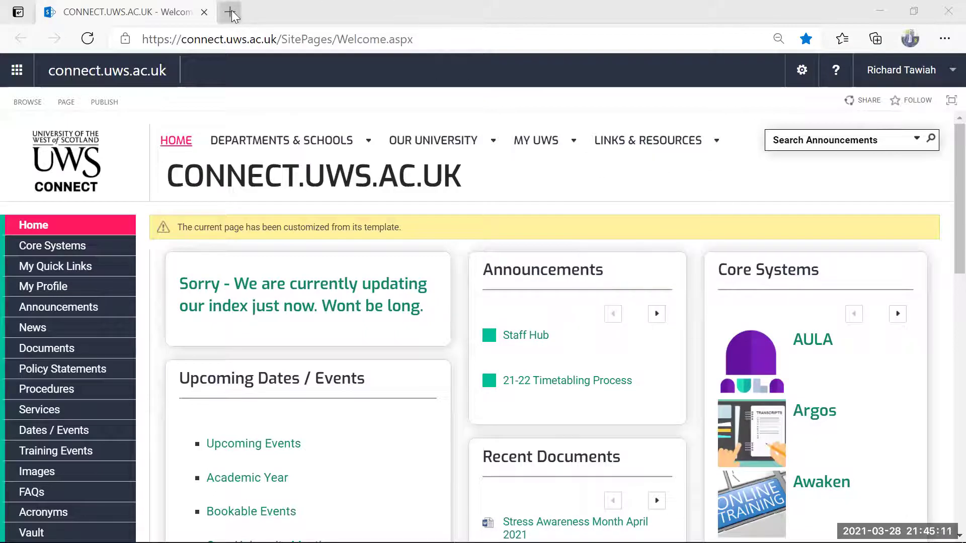
Step: Search the web for 'google scholar' in a new Edge tab
{"action": "key", "text": "ctrl+t"}
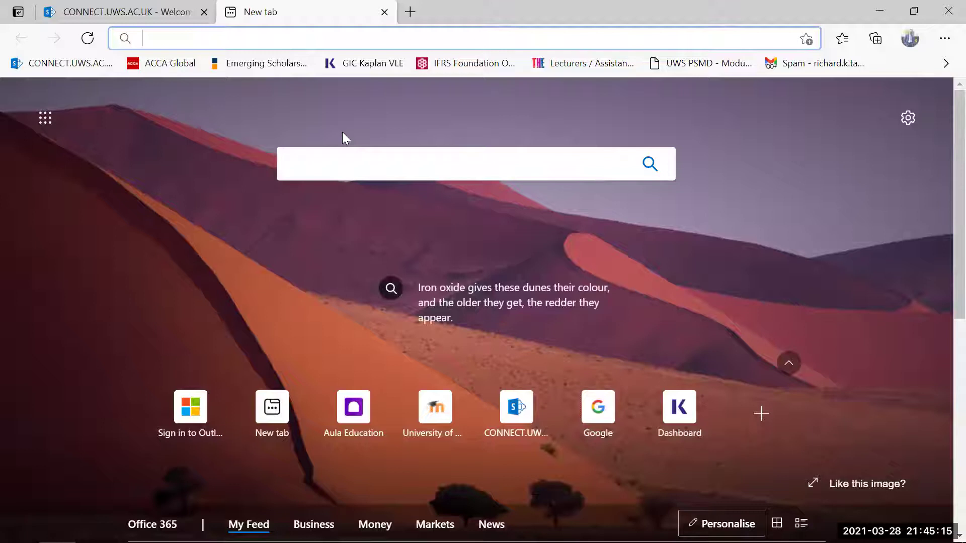
{"action": "type", "text": "go"}
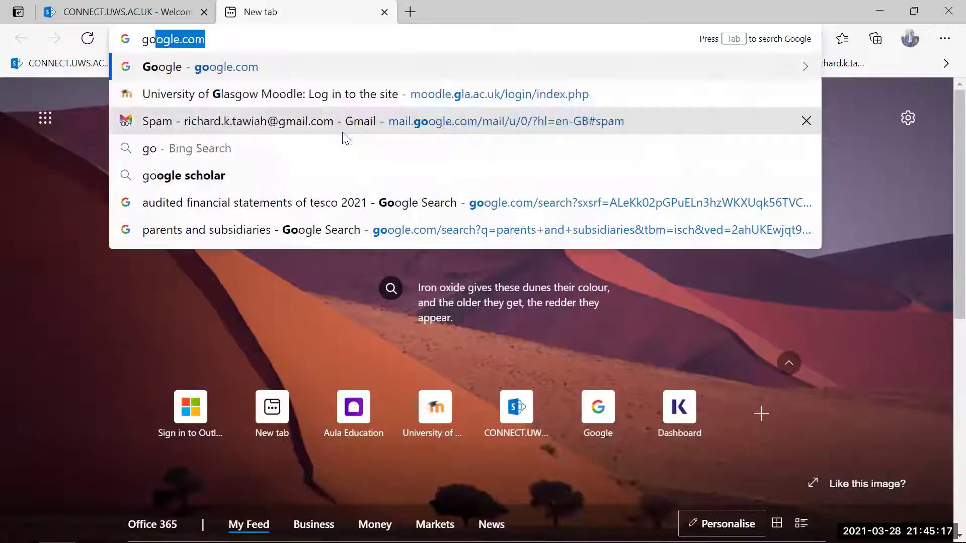
{"action": "type", "text": "ogle"}
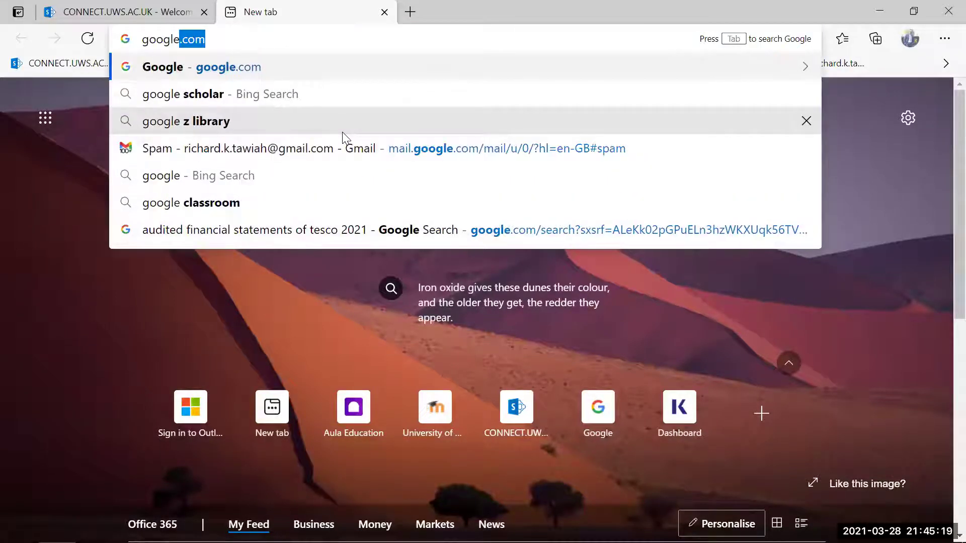
{"action": "type", "text": " sc"}
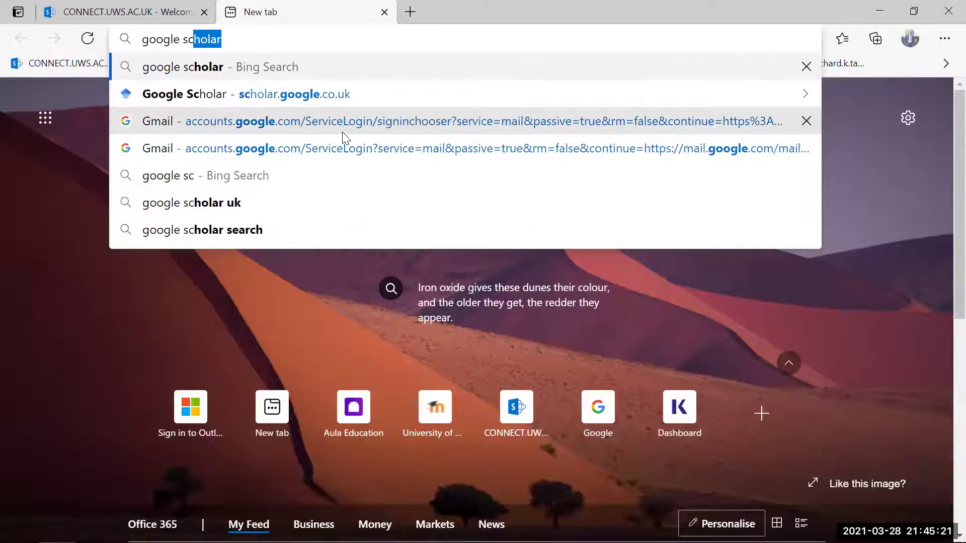
{"action": "type", "text": "holat"}
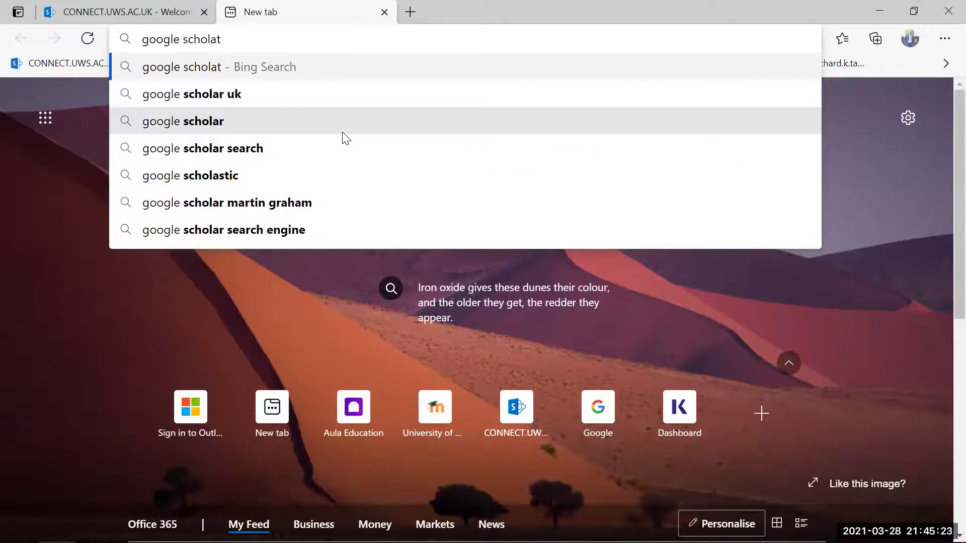
{"action": "key", "text": "BackSpace"}
{"action": "type", "text": "r"}
{"action": "key", "text": "BackSpace"}
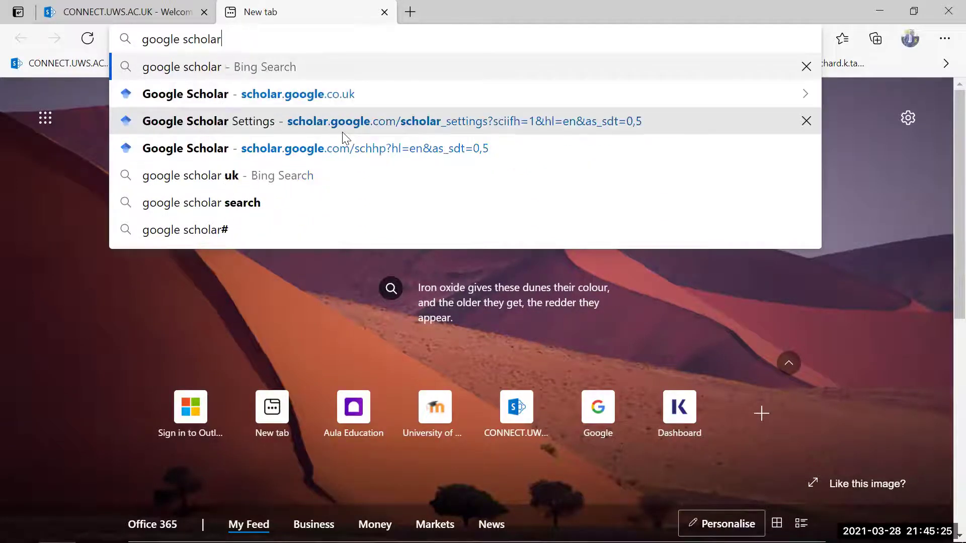
{"action": "key", "text": "Return"}
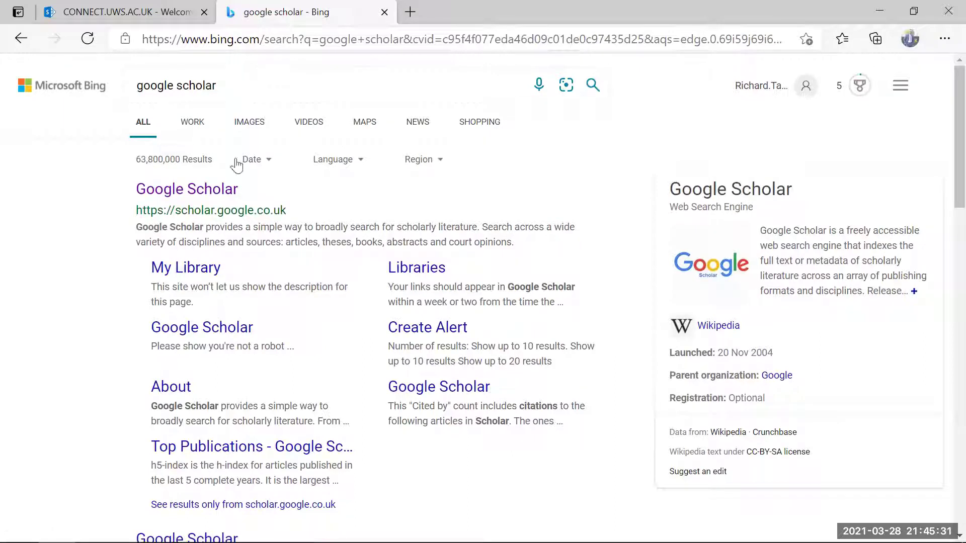
Step: Open Google Scholar from the search results and go to its Settings page
{"action": "left_click", "coordinate": [195, 191]}
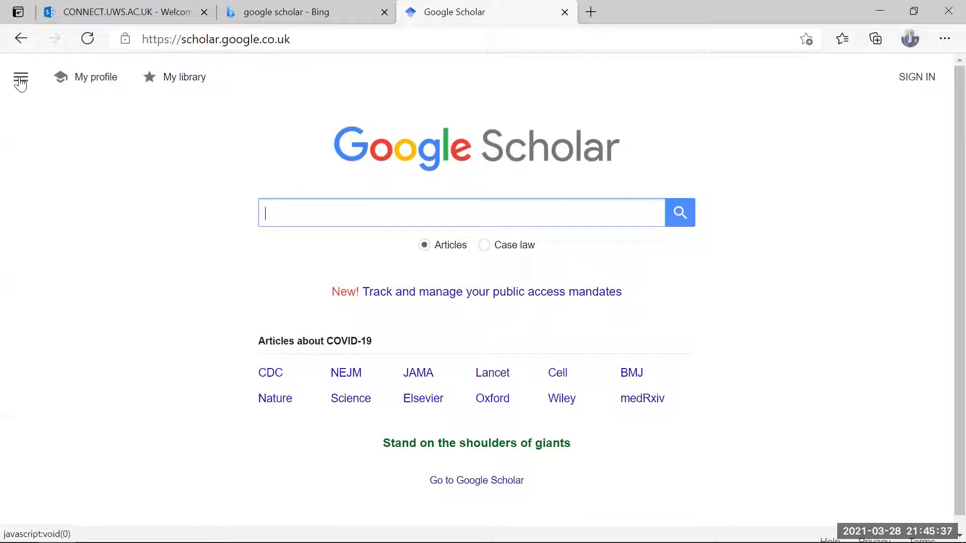
{"action": "left_click", "coordinate": [21, 81]}
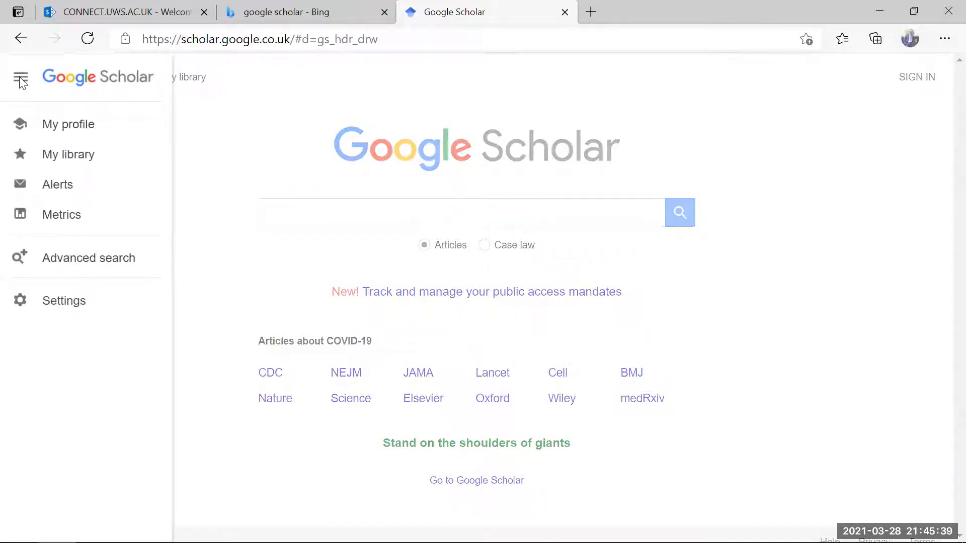
{"action": "left_click", "coordinate": [237, 117]}
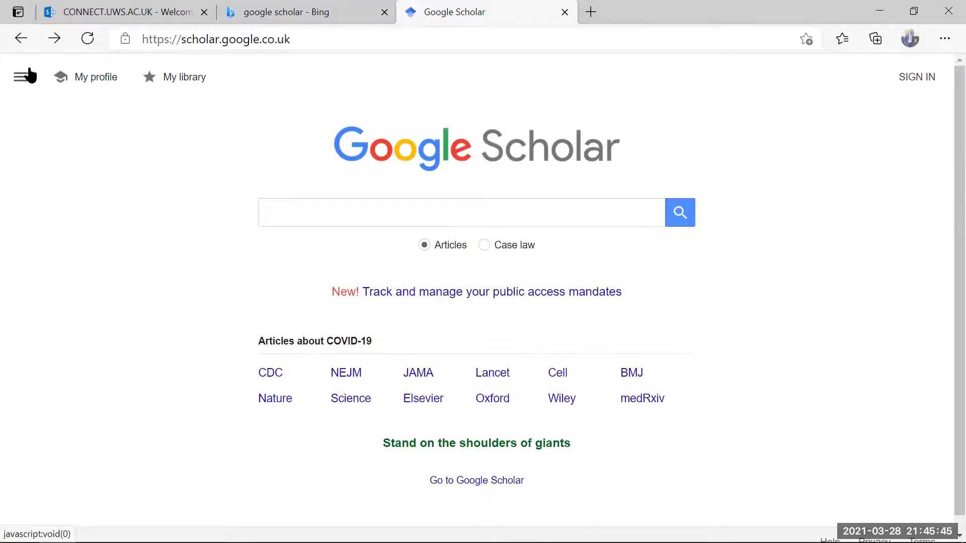
{"action": "left_click", "coordinate": [22, 84]}
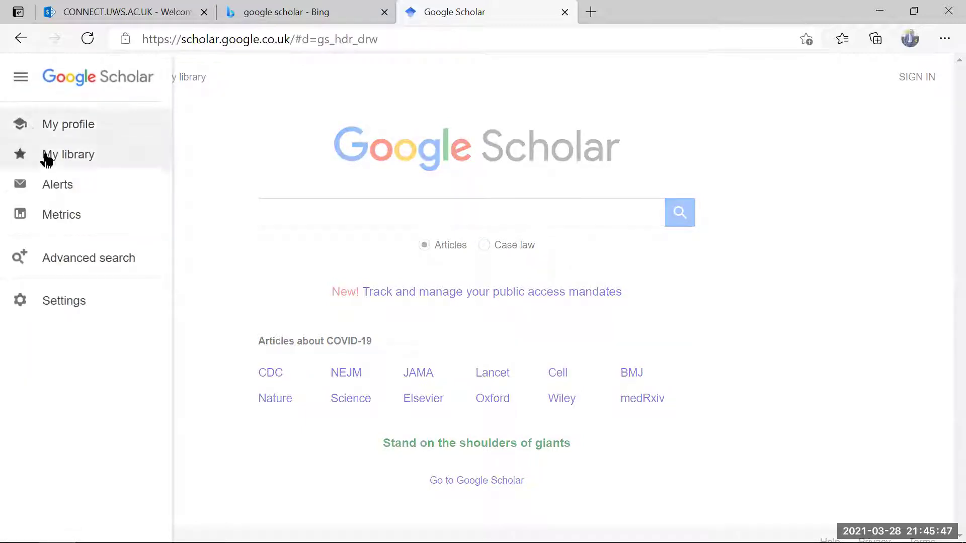
{"action": "left_click", "coordinate": [48, 309]}
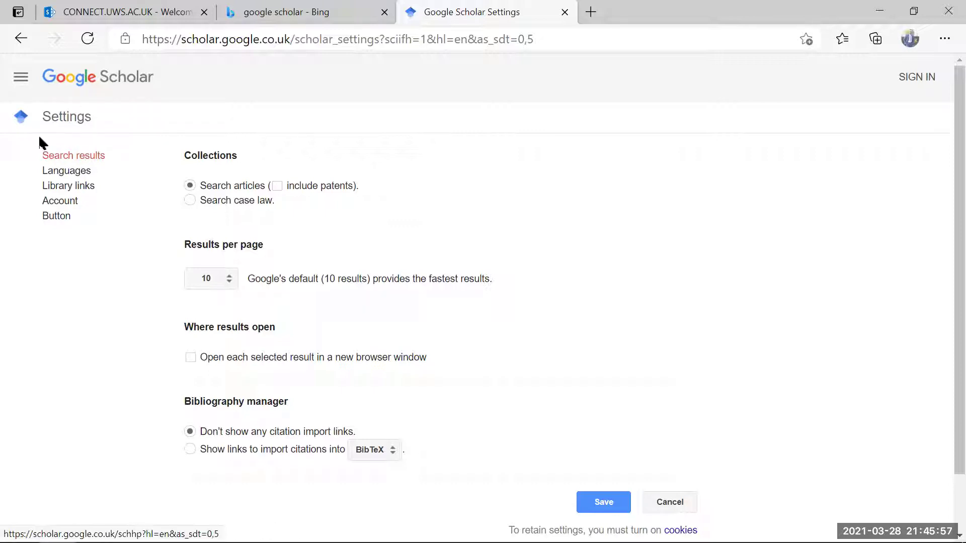
Step: In Library links, untick Strathclyde, Harvard, Cambridge, Edinburgh and Manchester
{"action": "left_click", "coordinate": [69, 186]}
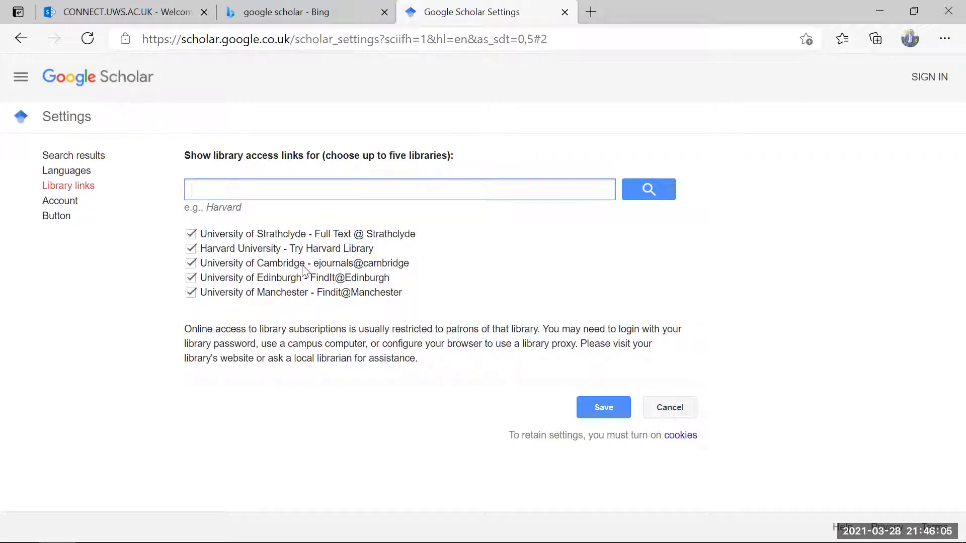
{"action": "left_click", "coordinate": [191, 236]}
{"action": "left_click", "coordinate": [191, 248]}
{"action": "left_click", "coordinate": [191, 263]}
{"action": "left_click", "coordinate": [190, 278]}
{"action": "left_click", "coordinate": [191, 294]}
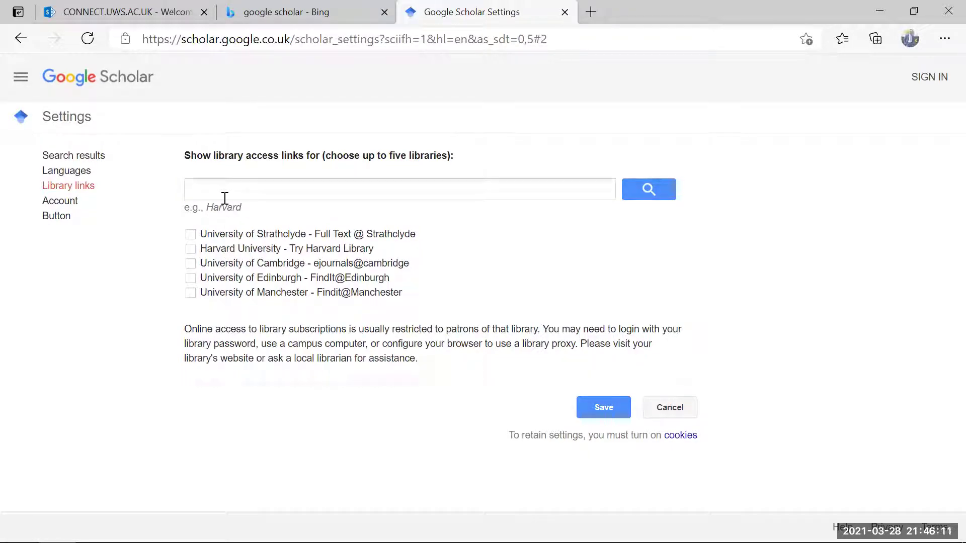
Step: Search the library list for 'uws'
{"action": "left_click", "coordinate": [225, 198]}
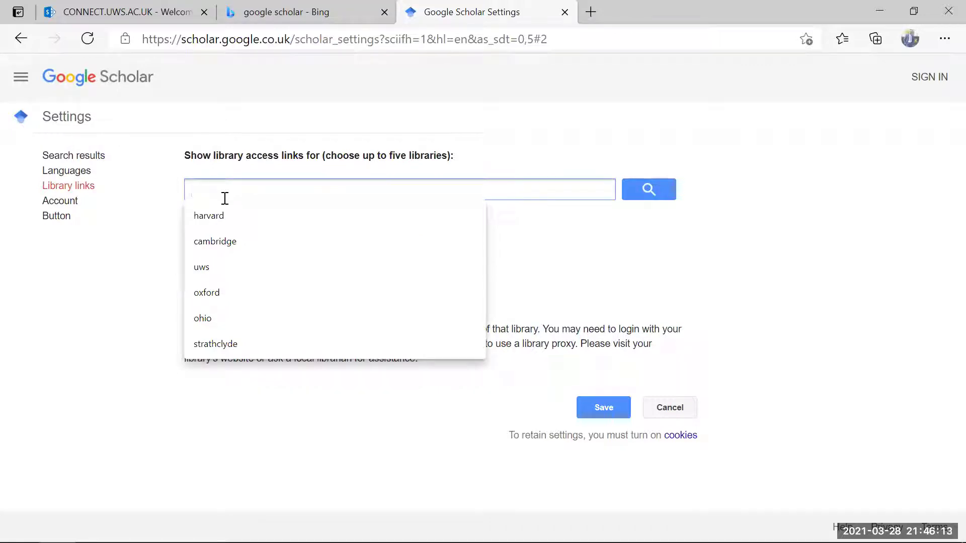
{"action": "left_click", "coordinate": [229, 271]}
{"action": "left_click", "coordinate": [644, 190]}
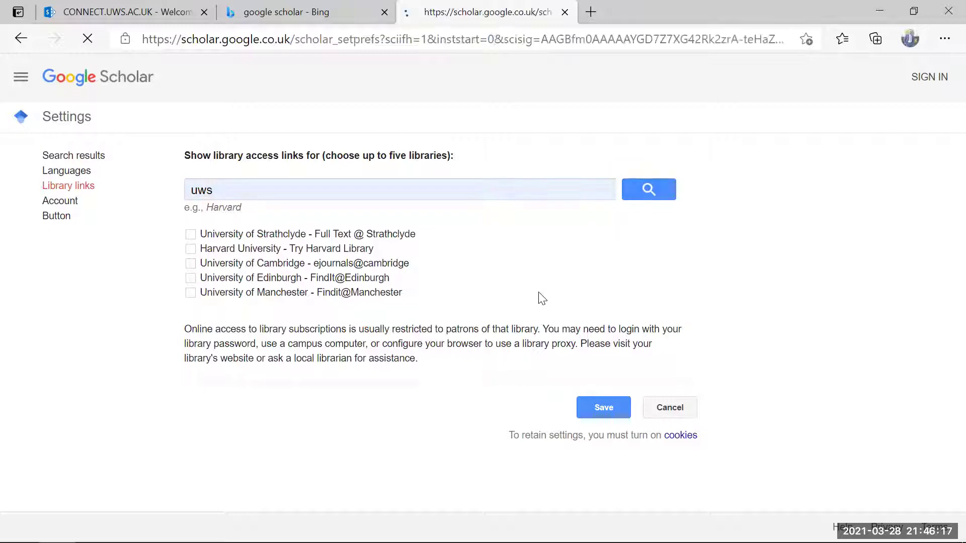
{"action": "left_click", "coordinate": [222, 193]}
{"action": "key", "text": "BackSpace"}
{"action": "key", "text": "BackSpace"}
{"action": "key", "text": "BackSpace"}
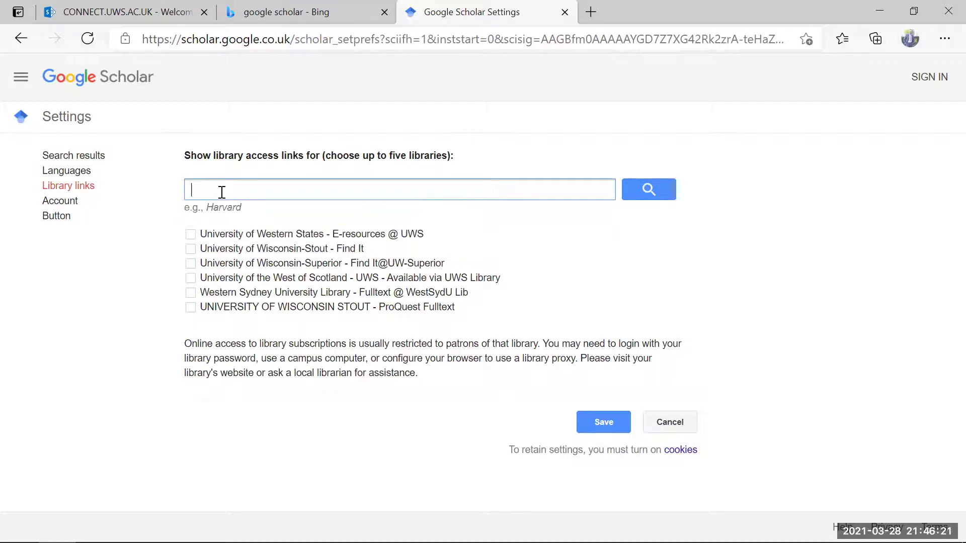
{"action": "type", "text": "uws"}
{"action": "key", "text": "Return"}
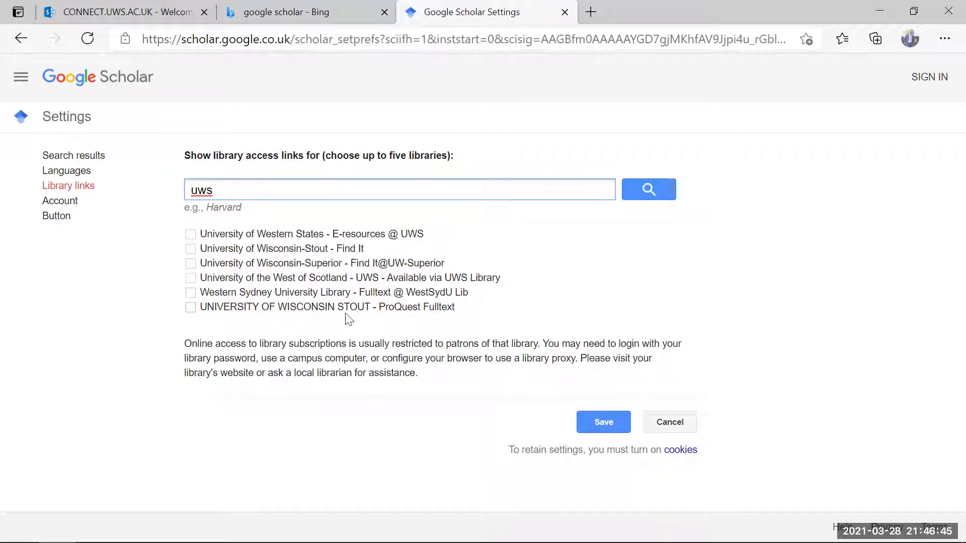
Step: Tick University of the West of Scotland, then search 'harvard' and tick Harvard University
{"action": "left_click", "coordinate": [191, 277]}
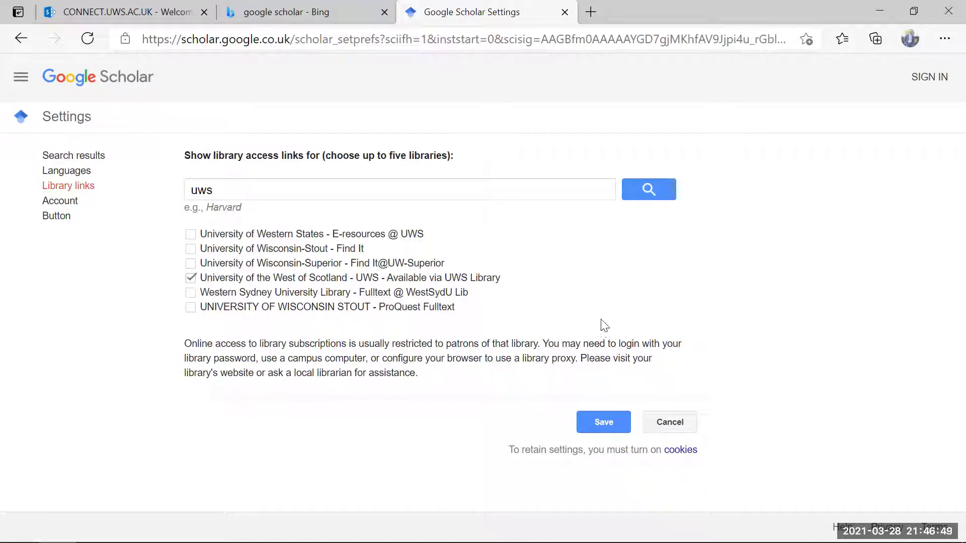
{"action": "left_click", "coordinate": [194, 191]}
{"action": "double_click", "coordinate": [195, 192]}
{"action": "key", "text": "BackSpace"}
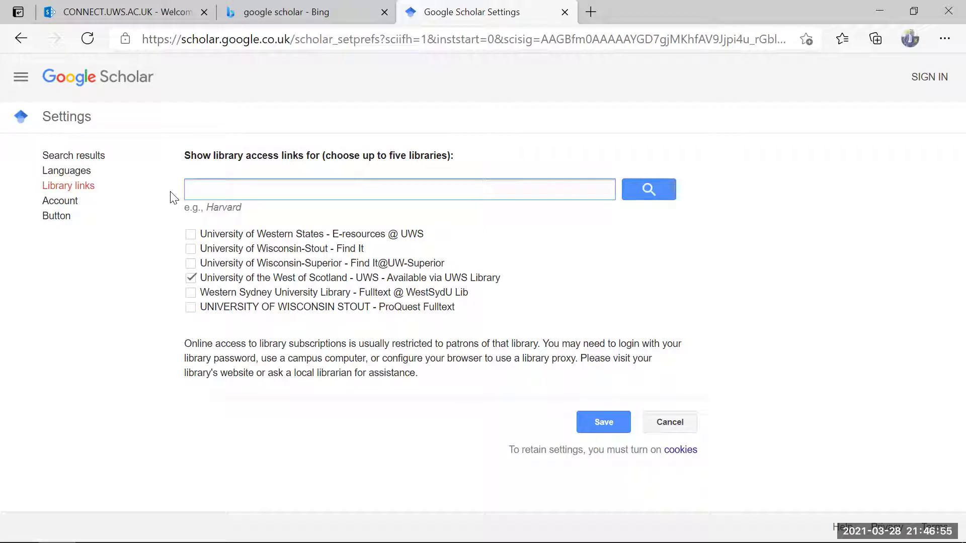
{"action": "type", "text": "harvard"}
{"action": "key", "text": "Return"}
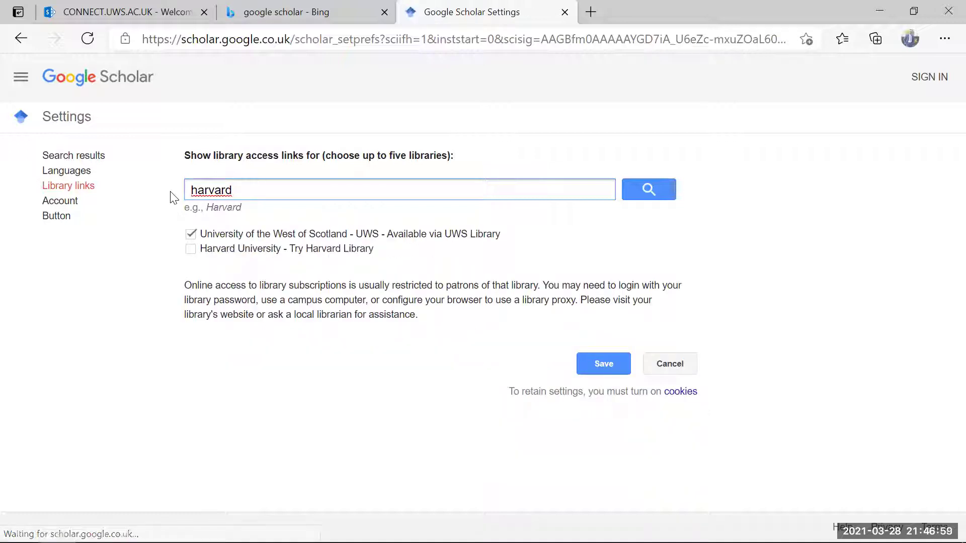
{"action": "left_click", "coordinate": [191, 250]}
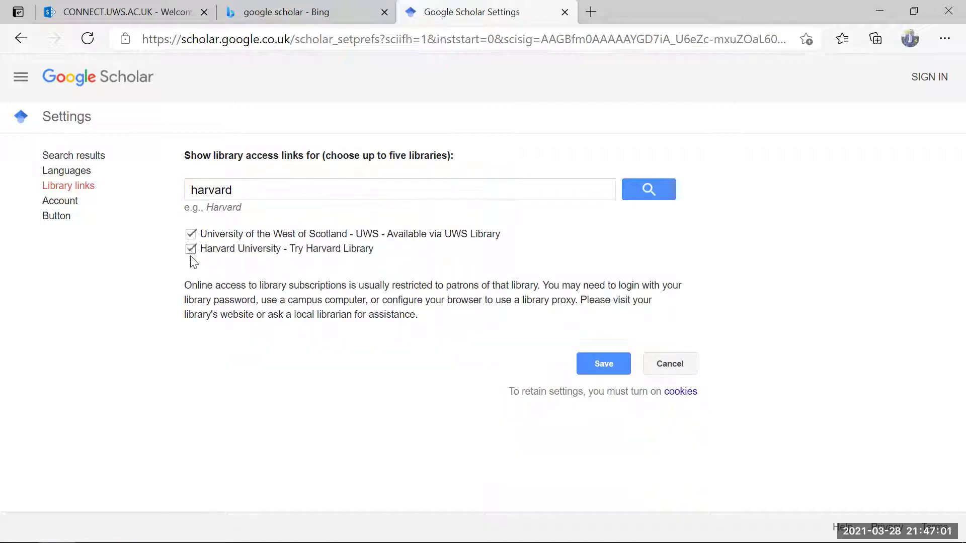
Step: Search the library list for 'cambridge' and enable University of Cambridge
{"action": "left_click_drag", "start_coordinate": [259, 190], "coordinate": [162, 194]}
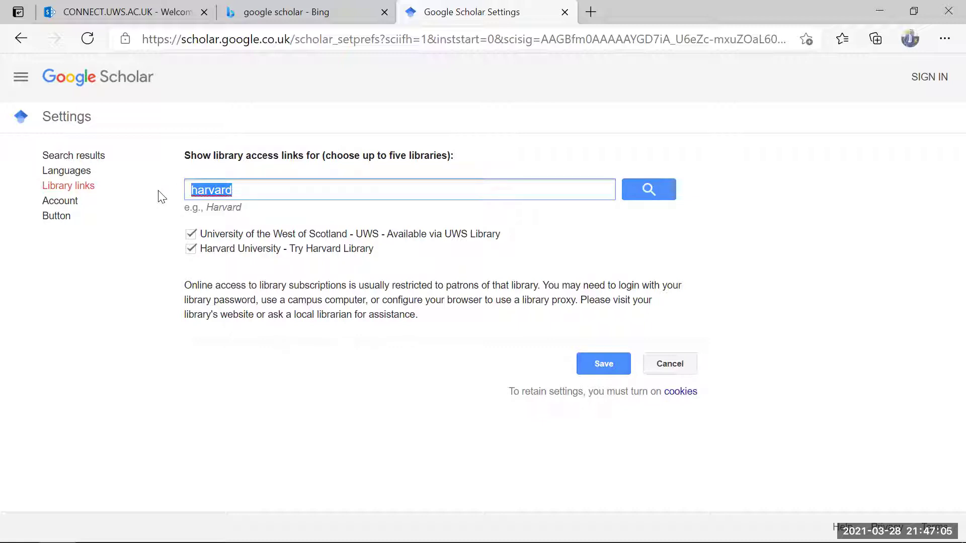
{"action": "key", "text": "BackSpace"}
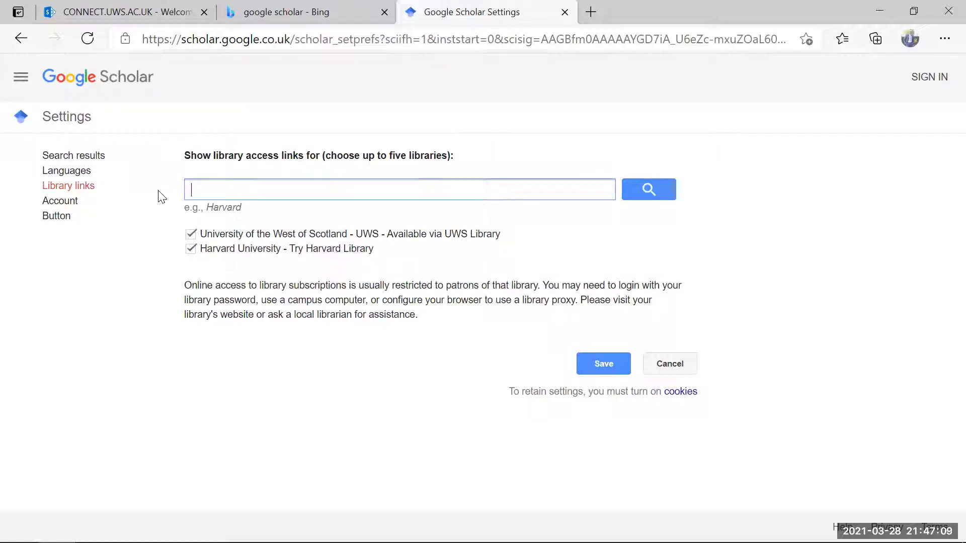
{"action": "type", "text": "cambri"}
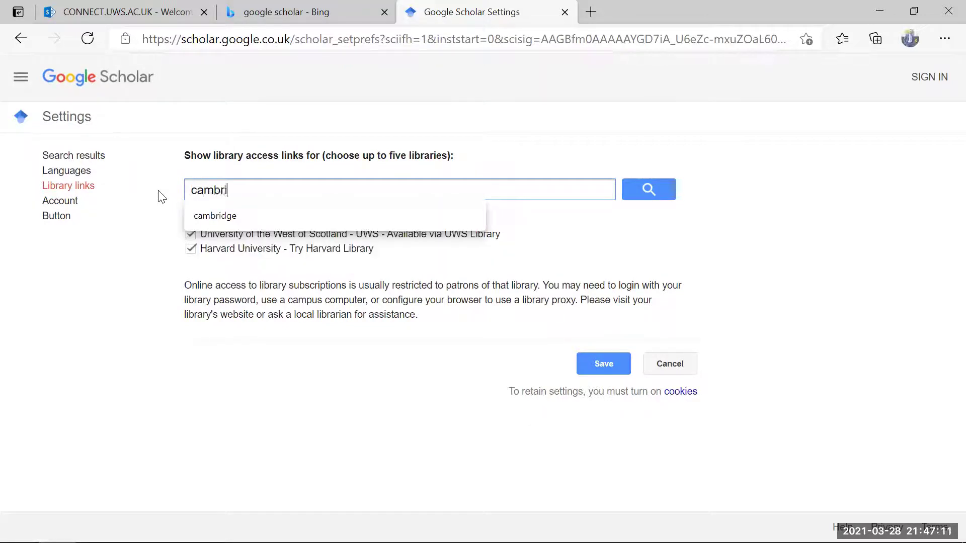
{"action": "type", "text": "dge"}
{"action": "key", "text": "Return"}
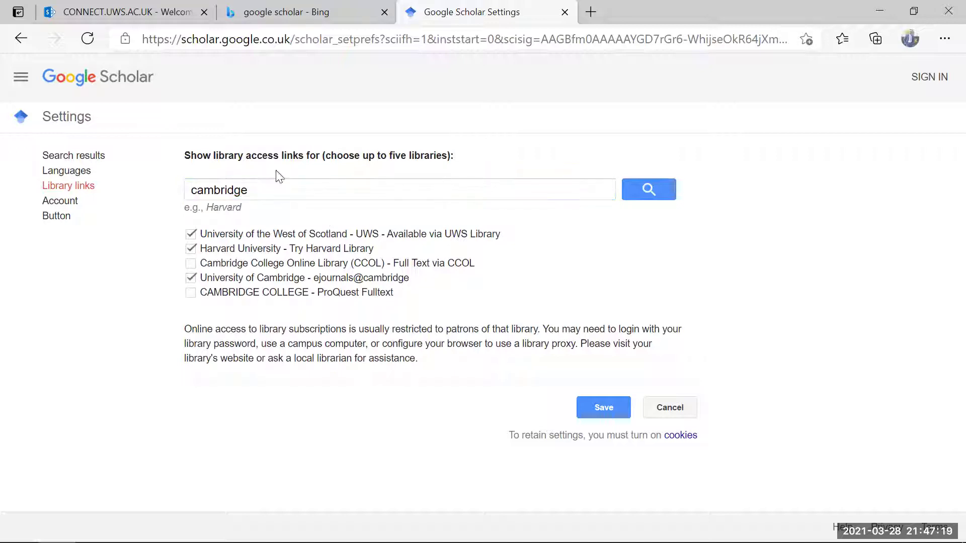
{"action": "left_click_drag", "start_coordinate": [261, 185], "coordinate": [152, 205]}
Step: Search 'strathclyde' and tick University of Strathclyde
{"action": "key", "text": "BackSpace"}
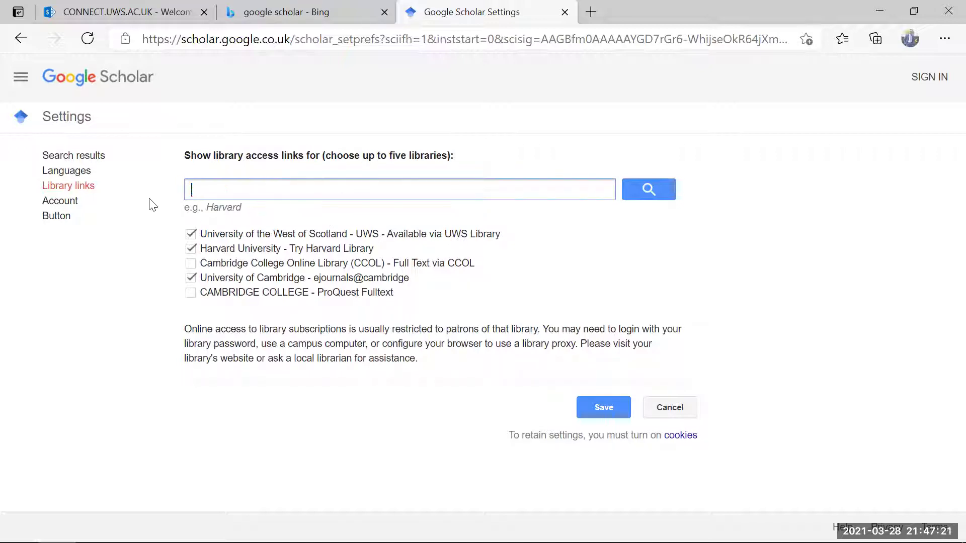
{"action": "type", "text": "strathclyde"}
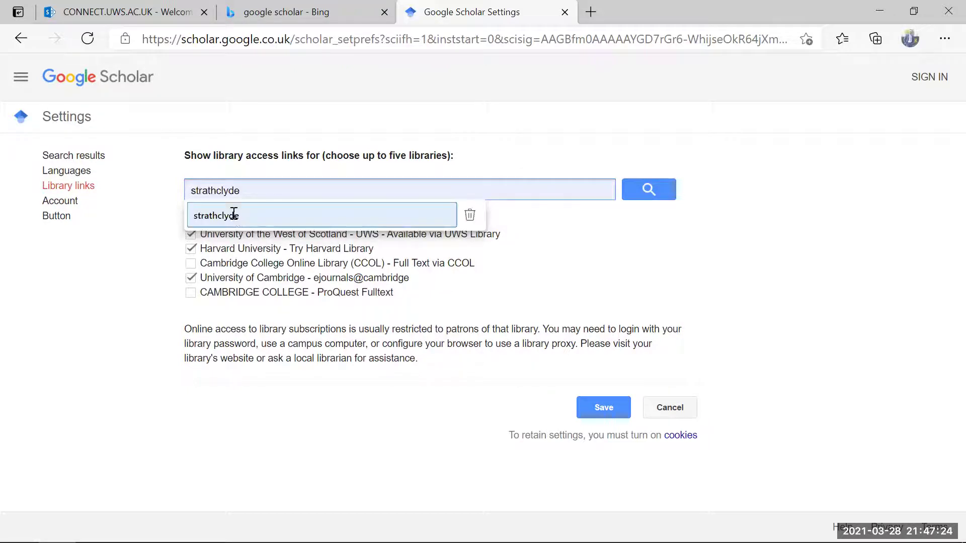
{"action": "left_click", "coordinate": [222, 215]}
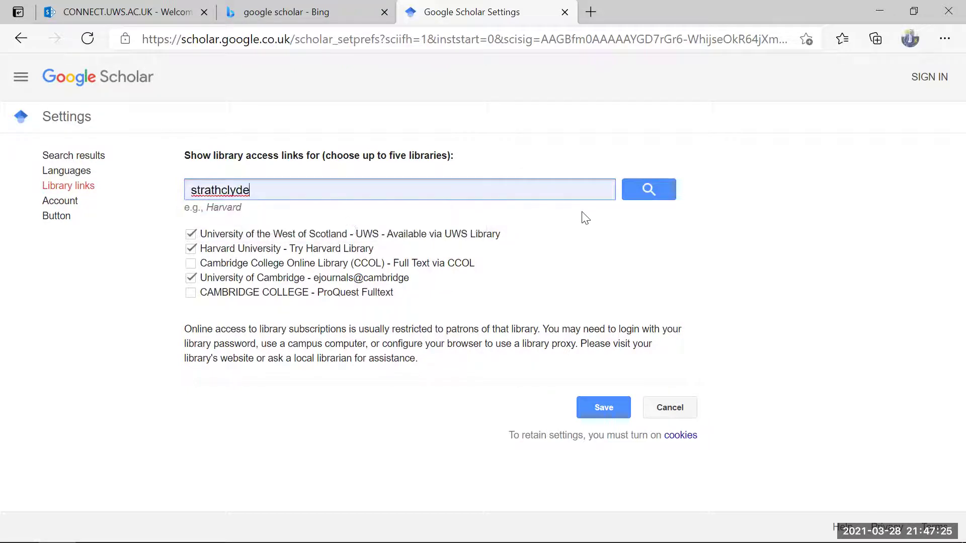
{"action": "left_click", "coordinate": [635, 193]}
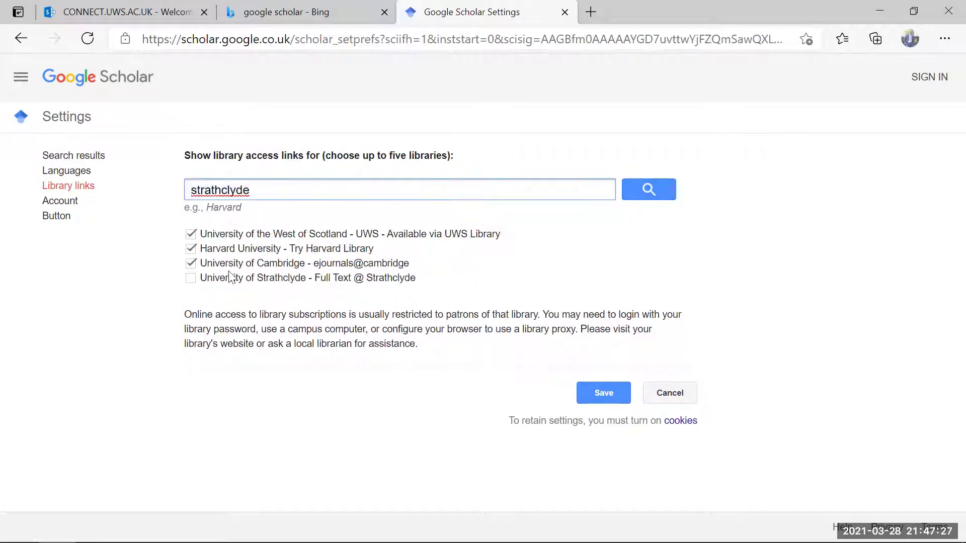
{"action": "left_click", "coordinate": [190, 280]}
Step: Search 'glasgow' and tick University of Glasgow
{"action": "double_click", "coordinate": [187, 190]}
{"action": "key", "text": "BackSpace"}
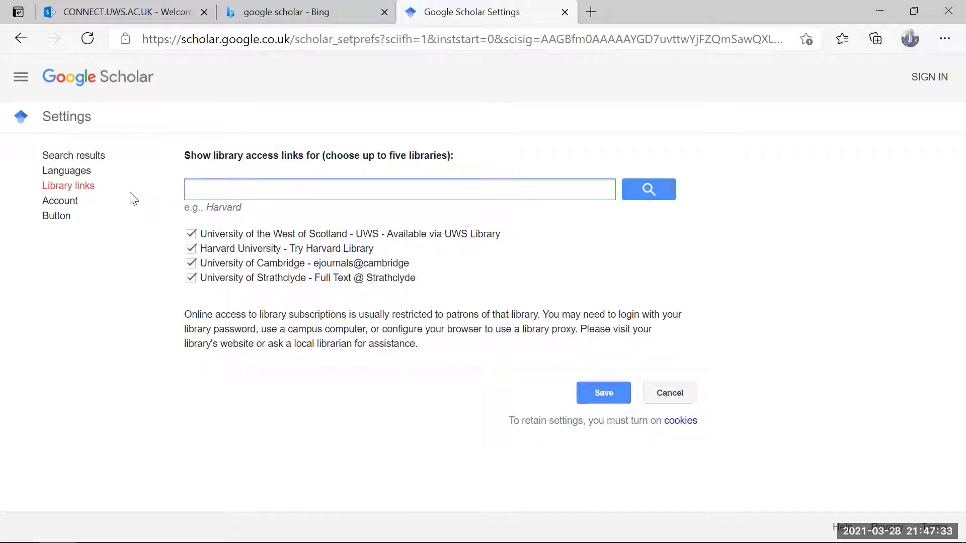
{"action": "type", "text": "glasgow"}
{"action": "key", "text": "Return"}
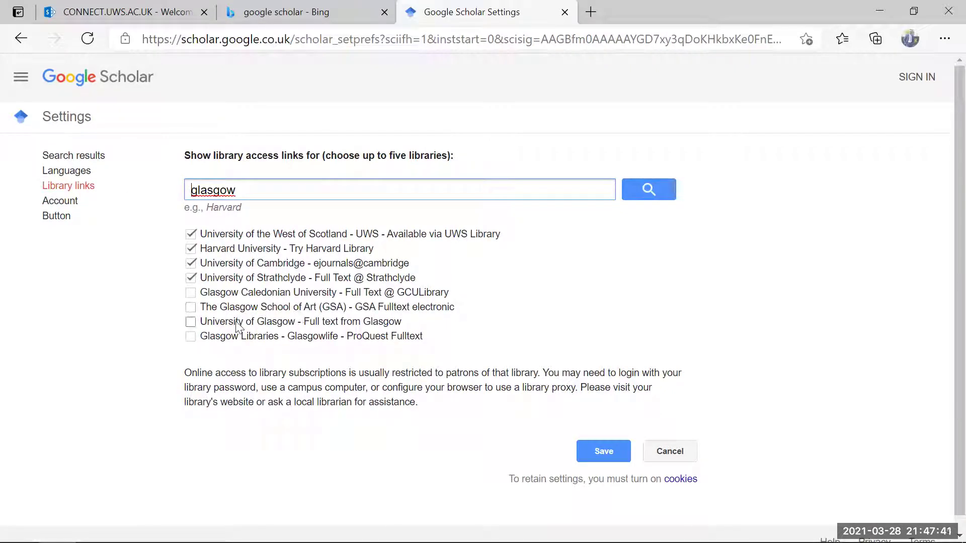
{"action": "left_click", "coordinate": [191, 322]}
Step: Search 'manchester', try adding a Manchester library, then save the library link settings
{"action": "left_click_drag", "start_coordinate": [252, 190], "coordinate": [154, 196]}
{"action": "type", "text": "machen"}
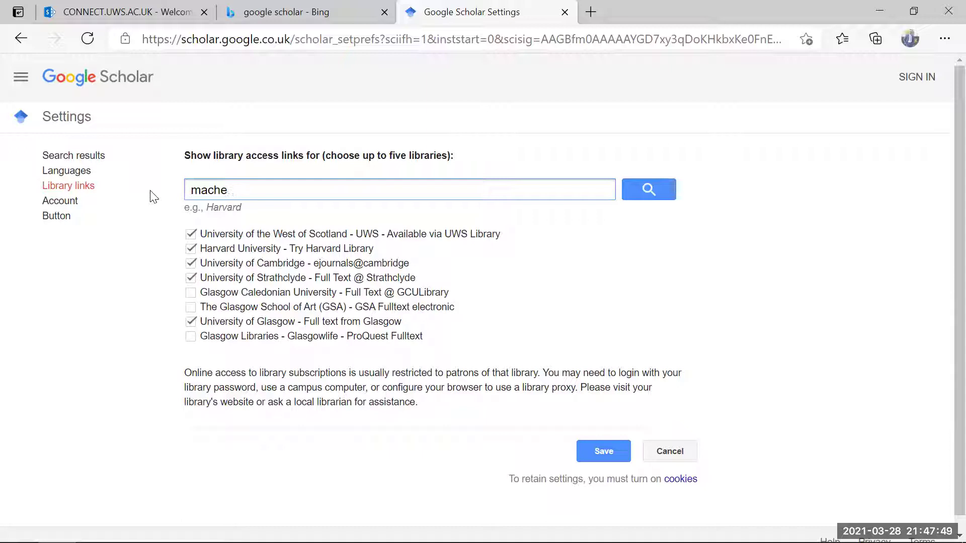
{"action": "key", "text": "BackSpace"}
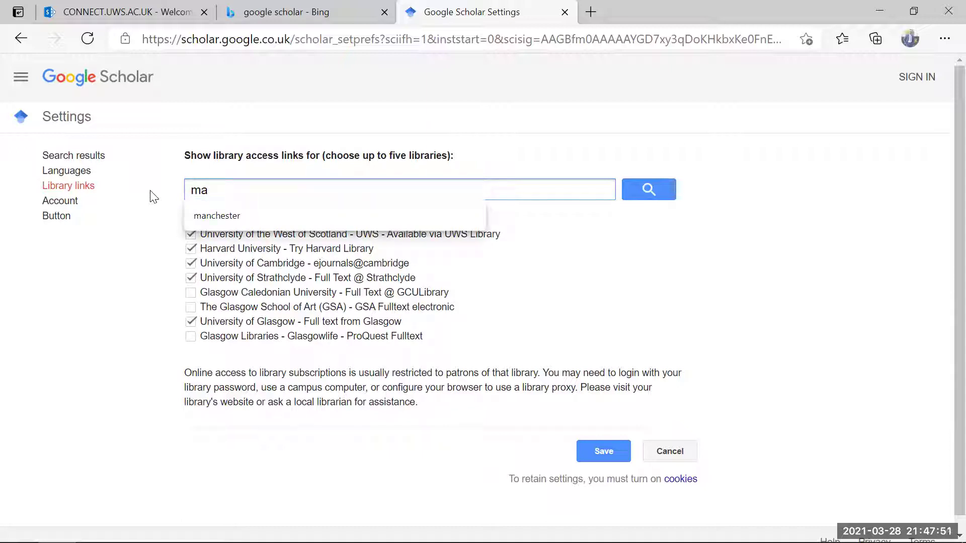
{"action": "type", "text": "nchesye"}
{"action": "key", "text": "BackSpace"}
{"action": "type", "text": "ter"}
{"action": "key", "text": "Return"}
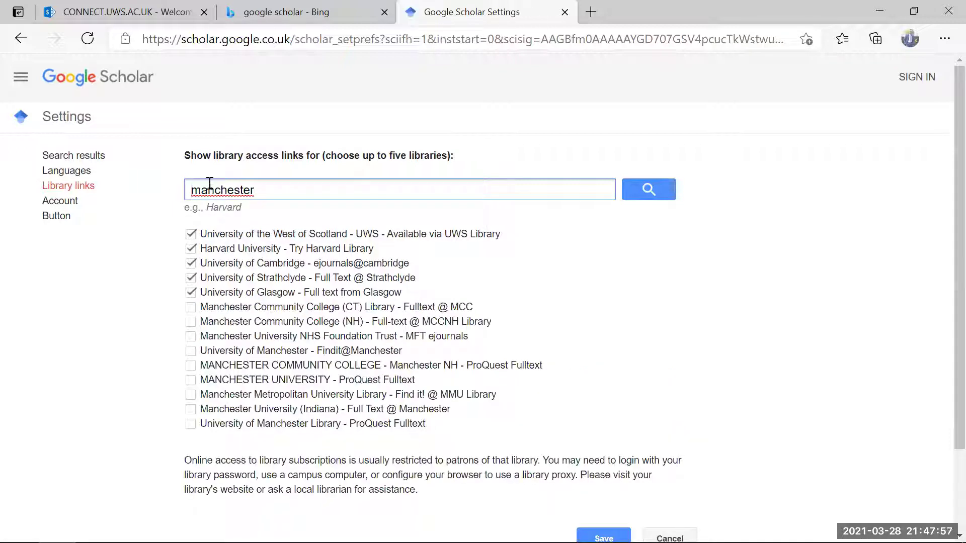
{"action": "left_click", "coordinate": [191, 308]}
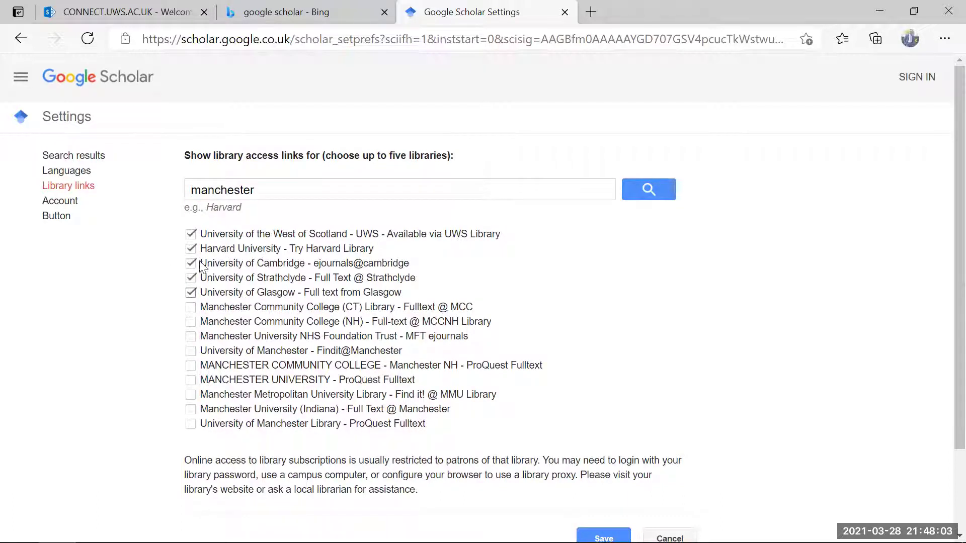
{"action": "scroll", "coordinate": [742, 349], "scroll_direction": "down", "scroll_amount": 2}
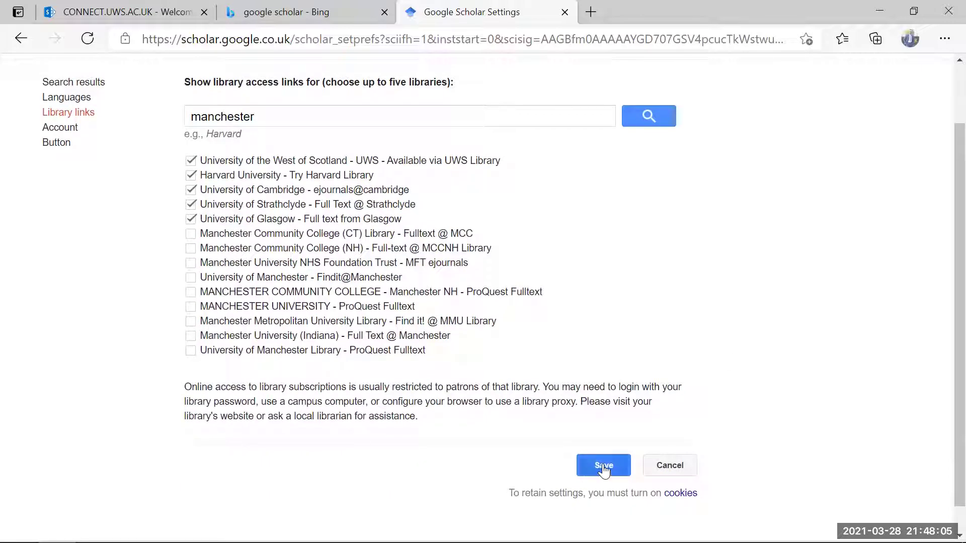
{"action": "left_click", "coordinate": [604, 468]}
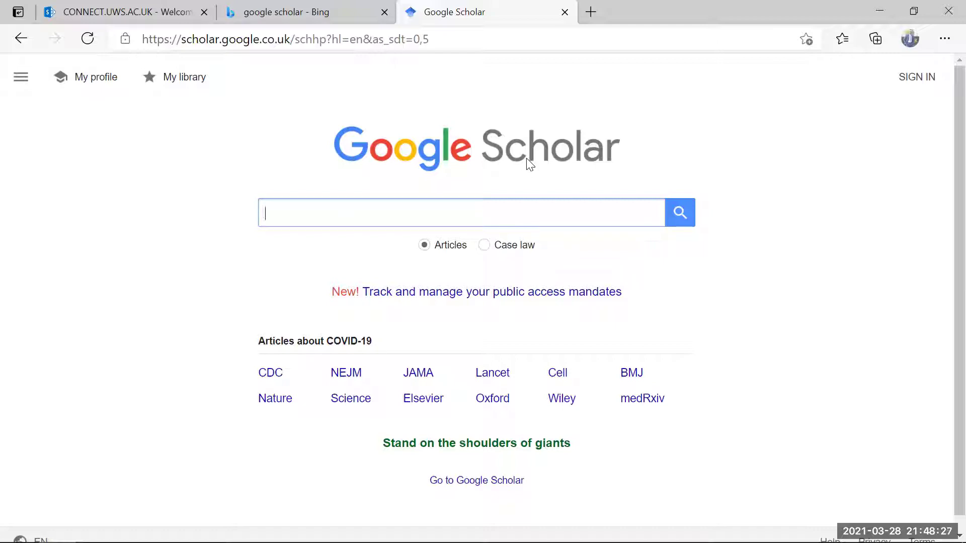
Step: Search Google Scholar for 'registration of business organization' via the autocomplete suggestion
{"action": "type", "text": "registration of business or"}
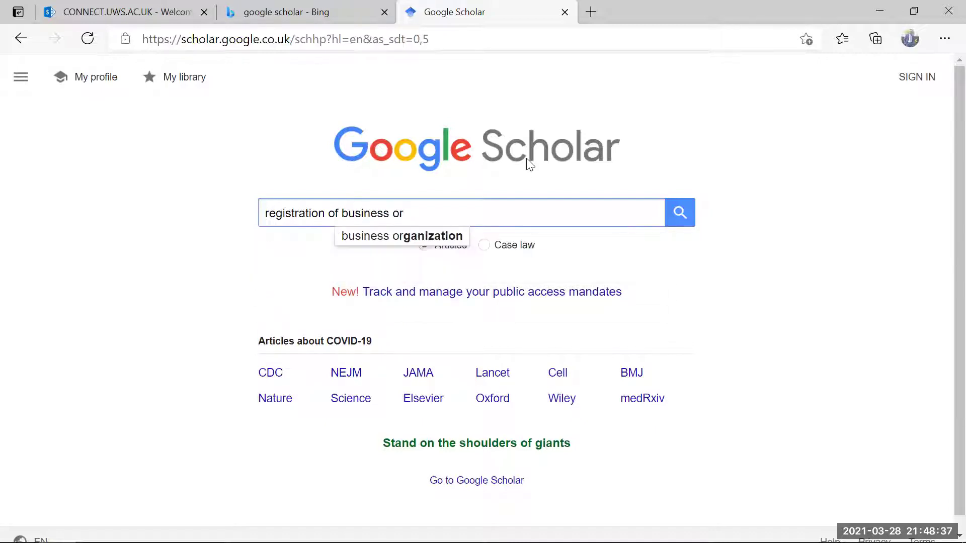
{"action": "key", "text": "Down"}
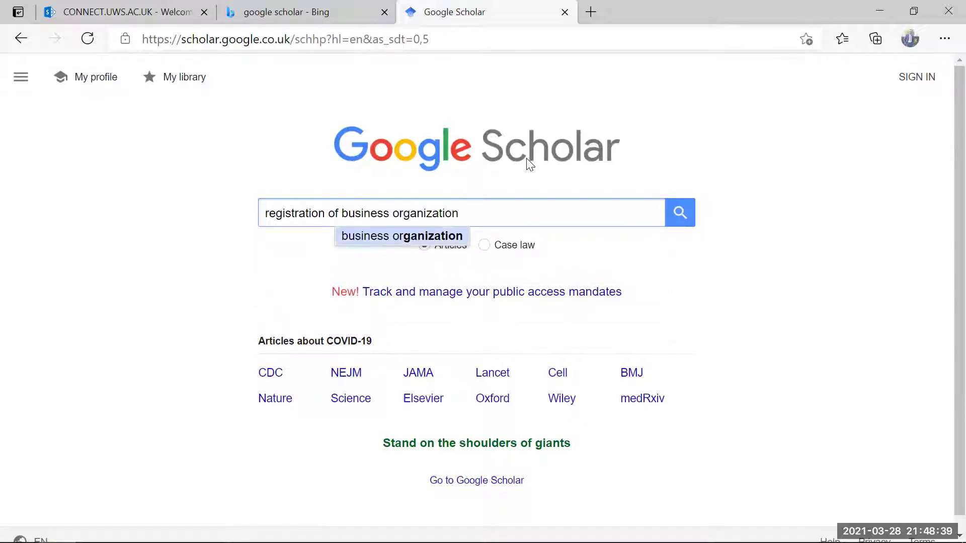
{"action": "key", "text": "Return"}
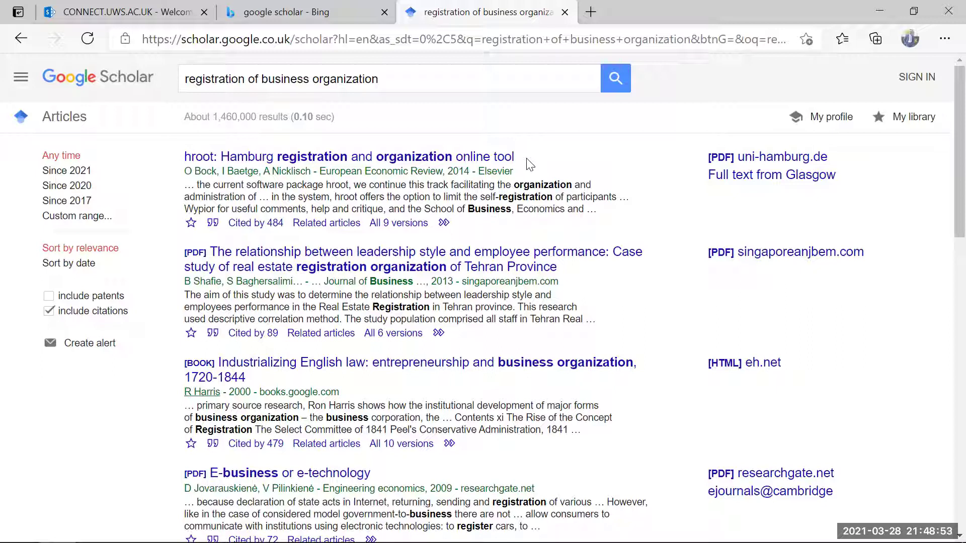
{"action": "scroll", "coordinate": [448, 362], "scroll_direction": "down", "scroll_amount": 1}
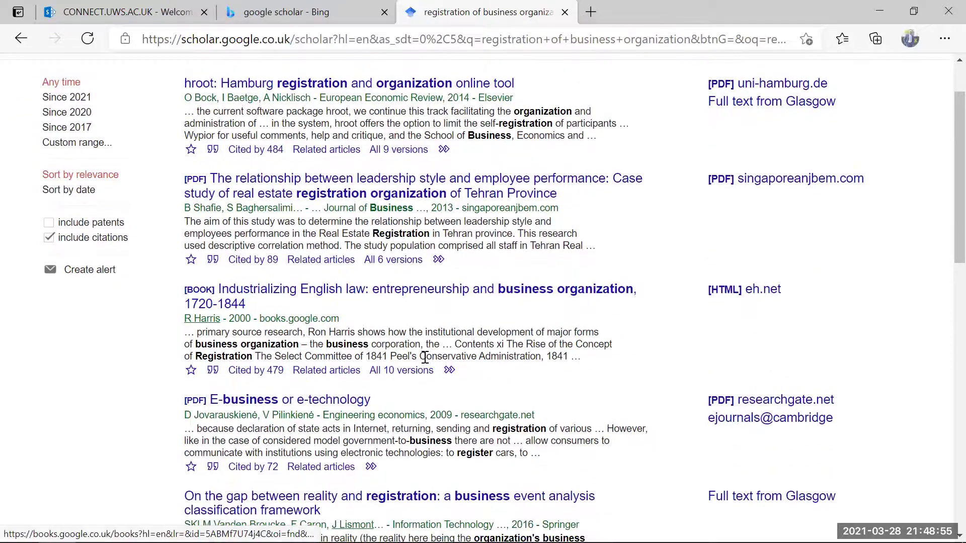
{"action": "scroll", "coordinate": [437, 435], "scroll_direction": "down", "scroll_amount": 2}
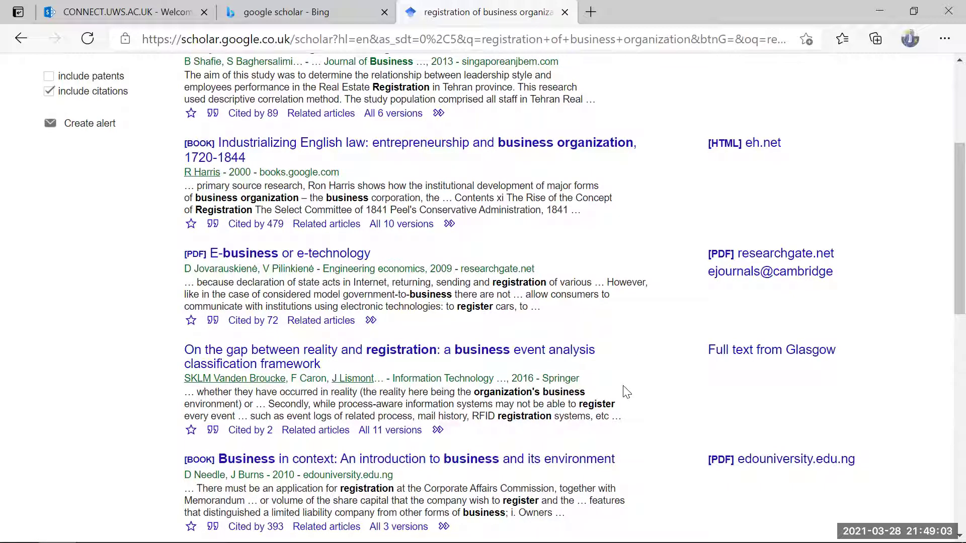
{"action": "scroll", "coordinate": [623, 392], "scroll_direction": "down", "scroll_amount": 2}
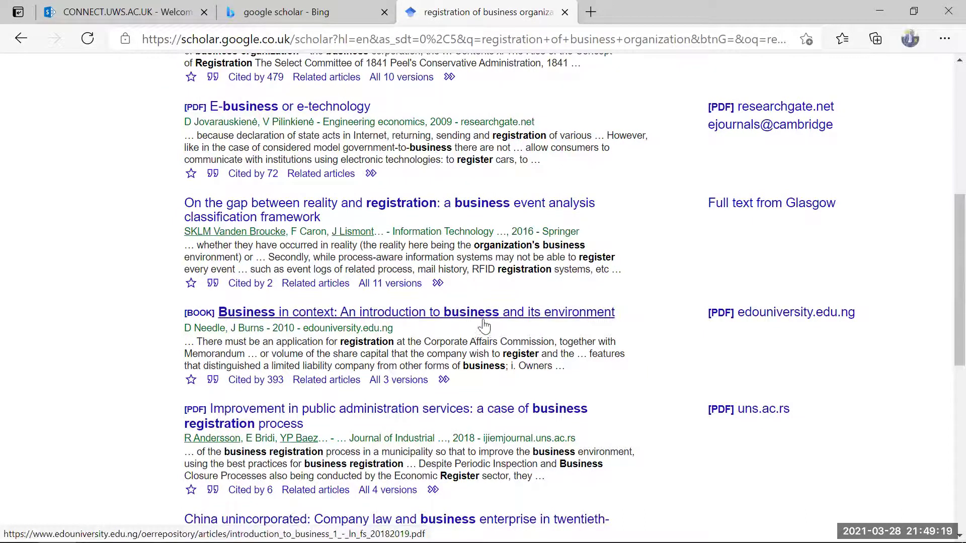
{"action": "scroll", "coordinate": [408, 365], "scroll_direction": "down", "scroll_amount": 1}
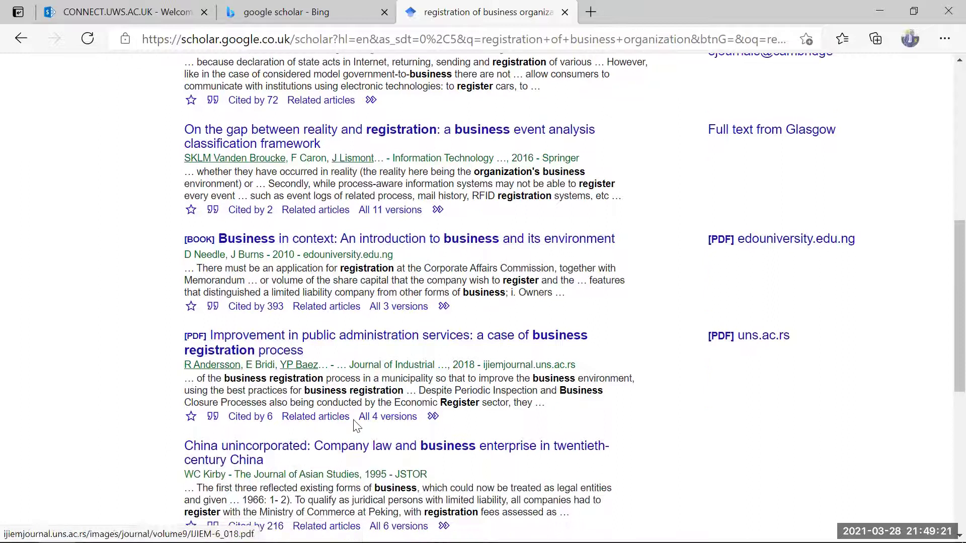
{"action": "scroll", "coordinate": [419, 195], "scroll_direction": "down", "scroll_amount": 1}
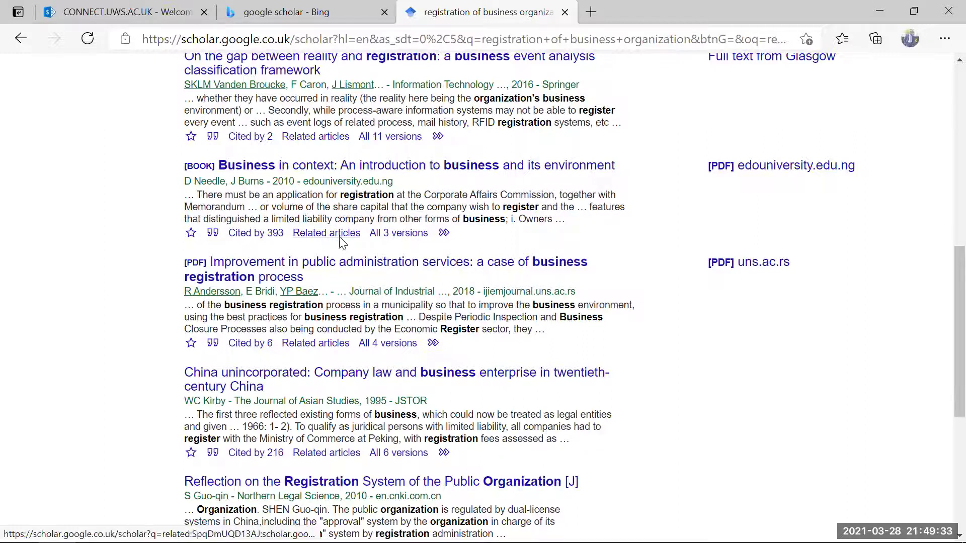
{"action": "scroll", "coordinate": [335, 239], "scroll_direction": "down", "scroll_amount": 3}
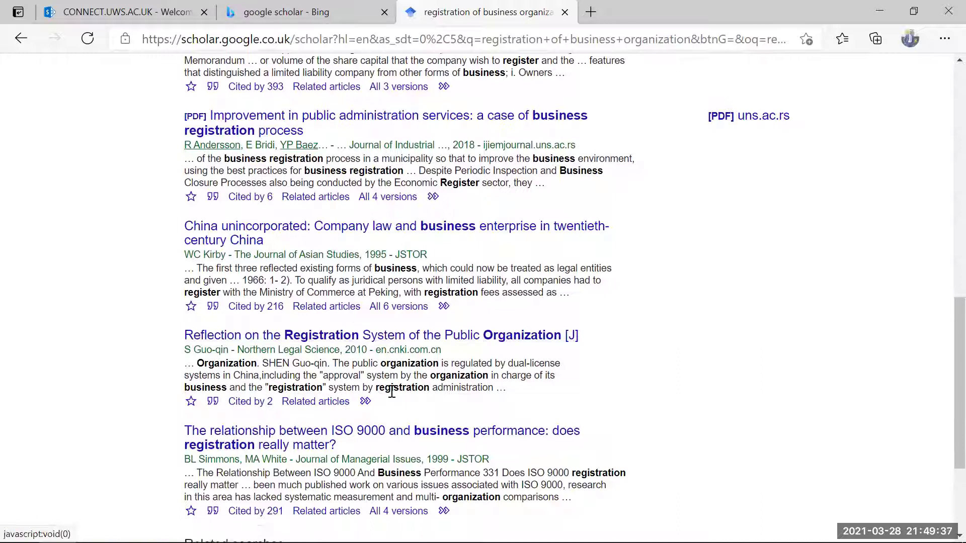
{"action": "scroll", "coordinate": [428, 403], "scroll_direction": "up", "scroll_amount": 9}
{"action": "scroll", "coordinate": [422, 363], "scroll_direction": "up", "scroll_amount": 5}
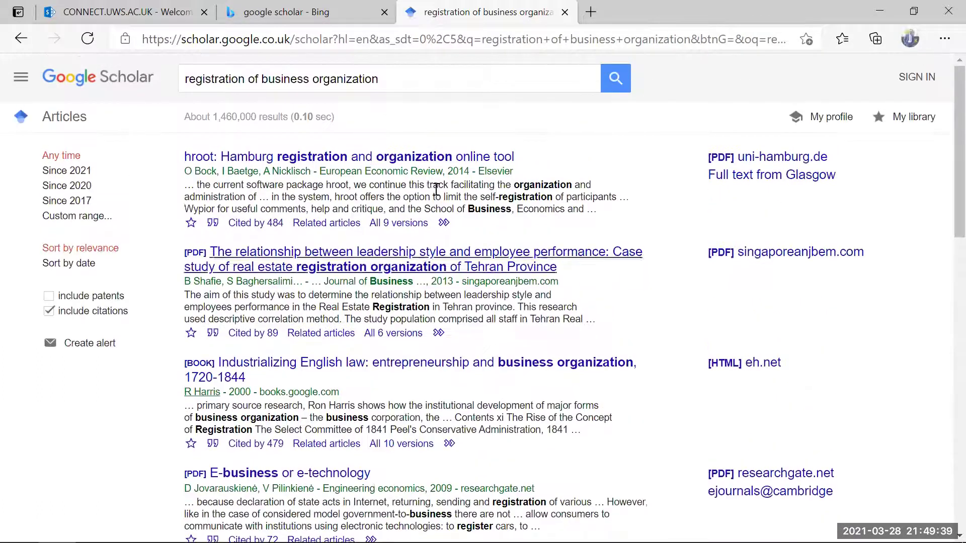
{"action": "left_click_drag", "start_coordinate": [409, 79], "coordinate": [188, 83]}
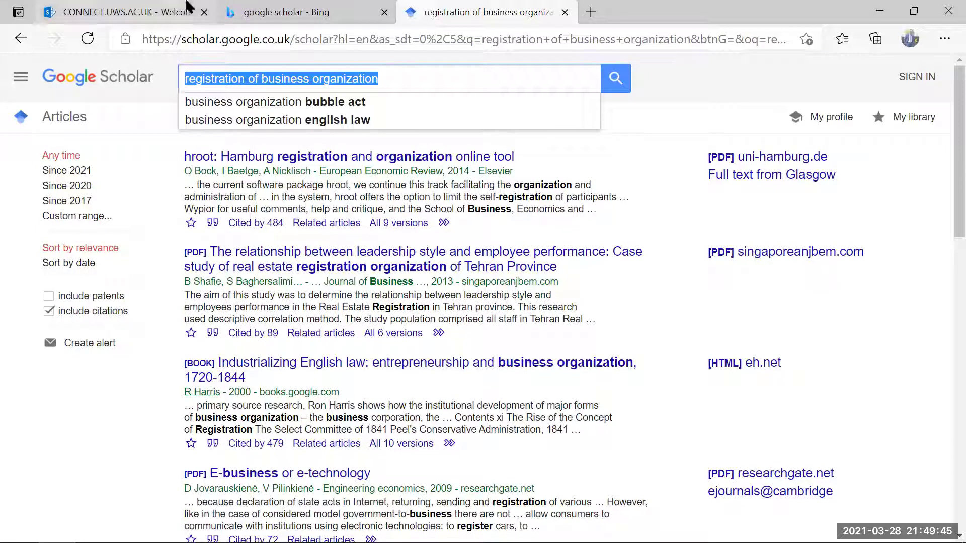
Step: Run the 'business organization english law' search, browse the roughly 3,100,000 results, and select the query text
{"action": "left_click", "coordinate": [249, 120]}
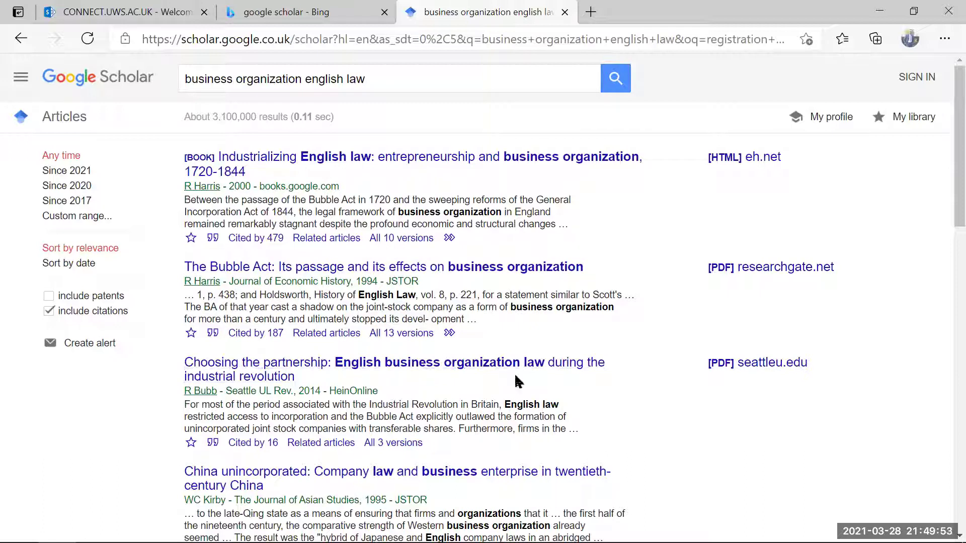
{"action": "scroll", "coordinate": [513, 385], "scroll_direction": "down", "scroll_amount": 1}
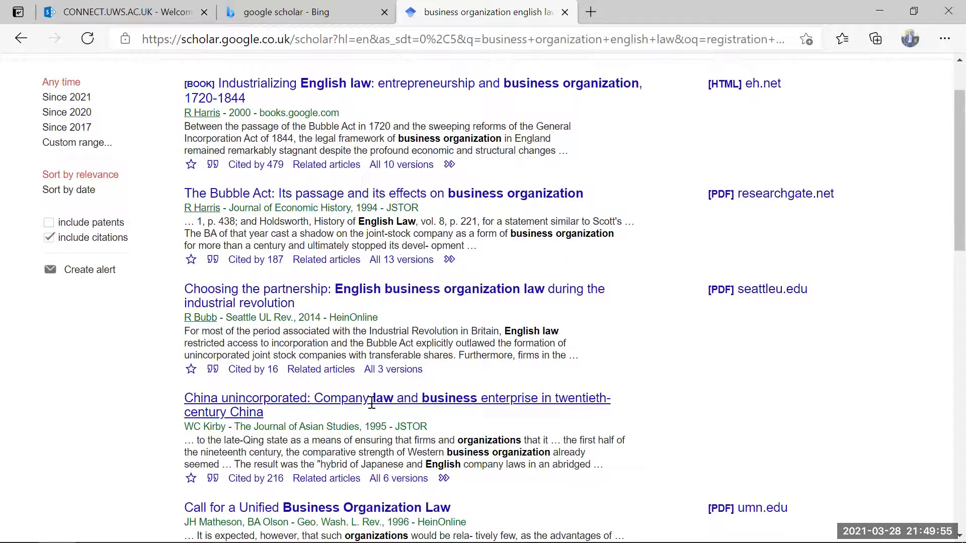
{"action": "scroll", "coordinate": [367, 400], "scroll_direction": "down", "scroll_amount": 2}
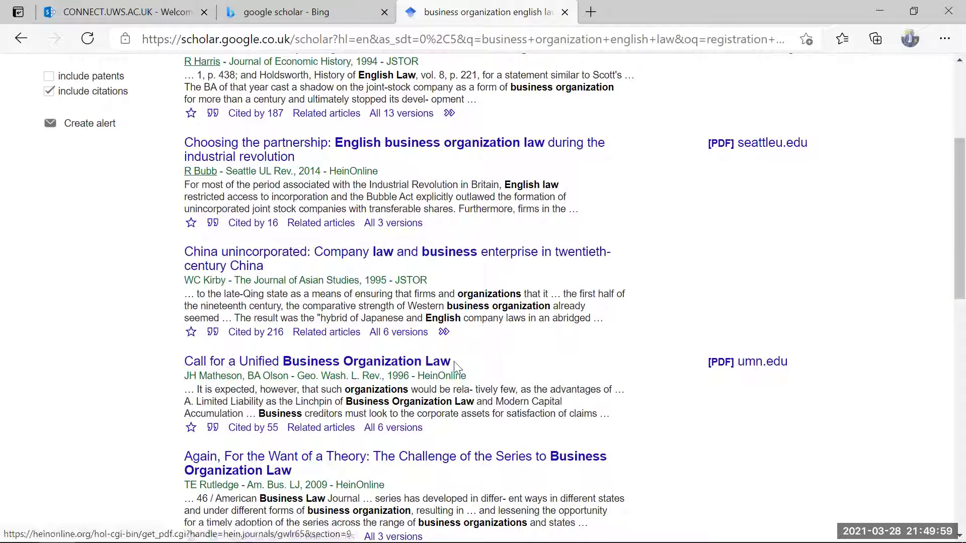
{"action": "scroll", "coordinate": [329, 405], "scroll_direction": "down", "scroll_amount": 1}
{"action": "scroll", "coordinate": [329, 406], "scroll_direction": "down", "scroll_amount": 3}
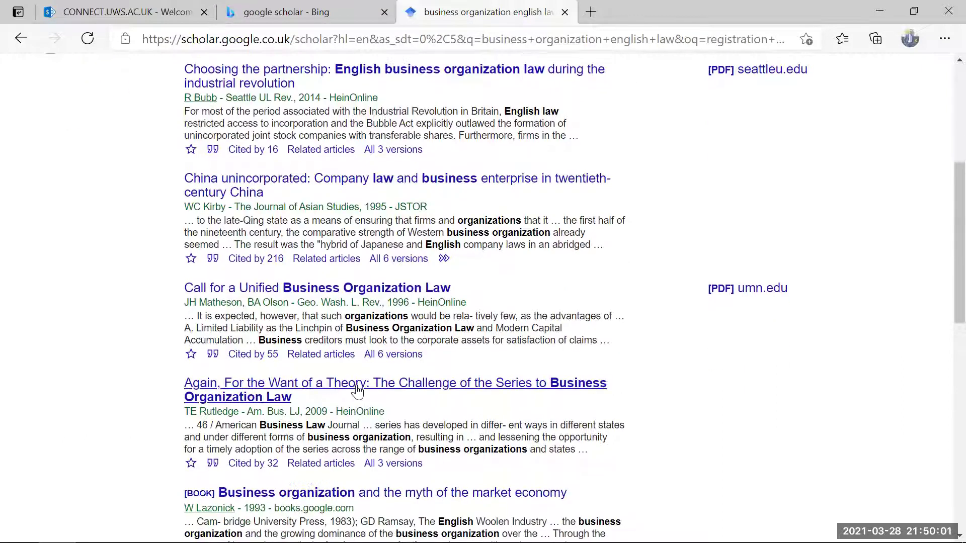
{"action": "scroll", "coordinate": [458, 326], "scroll_direction": "up", "scroll_amount": 3}
{"action": "scroll", "coordinate": [457, 326], "scroll_direction": "up", "scroll_amount": 5}
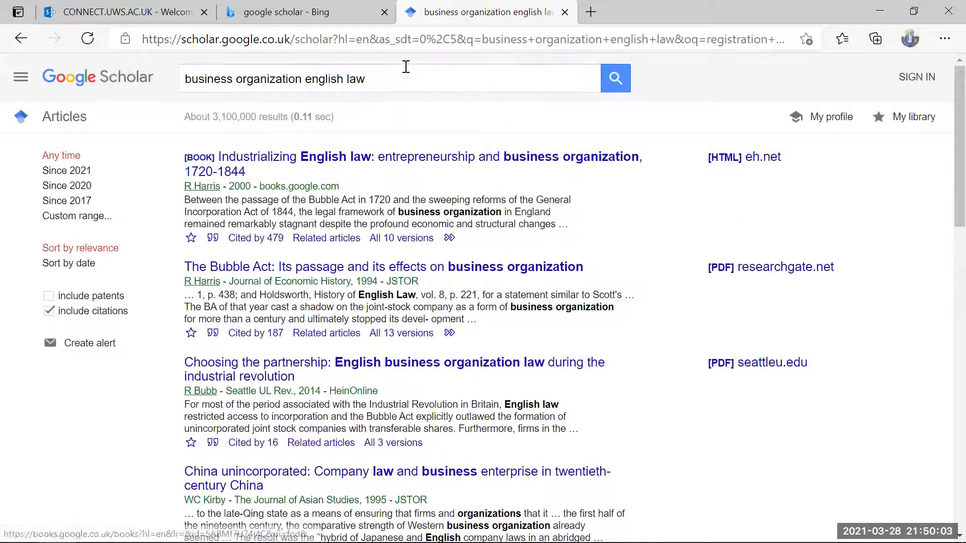
{"action": "left_click_drag", "start_coordinate": [360, 80], "coordinate": [149, 85]}
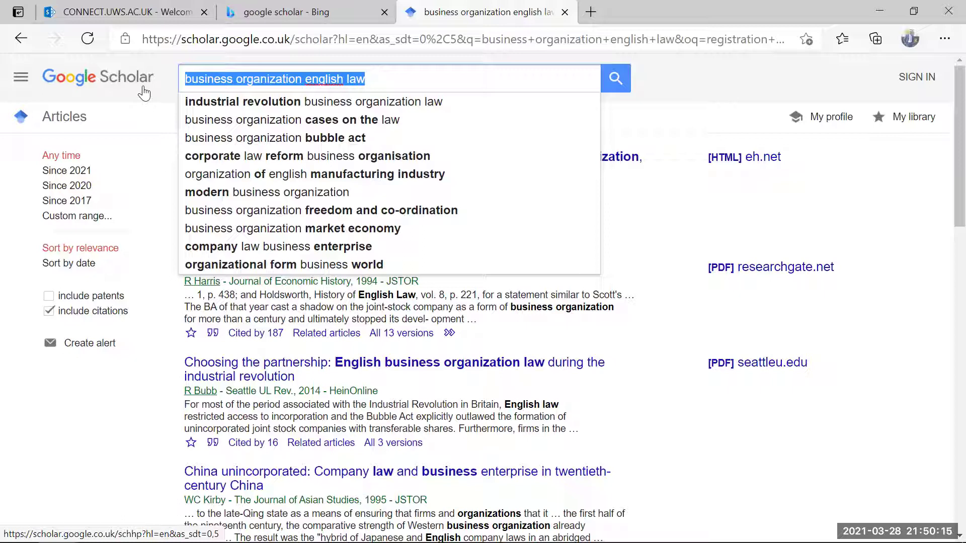
Step: Search Google Scholar for 'advantages of partnership business' using the autocomplete suggestion
{"action": "type", "text": "advantages of"}
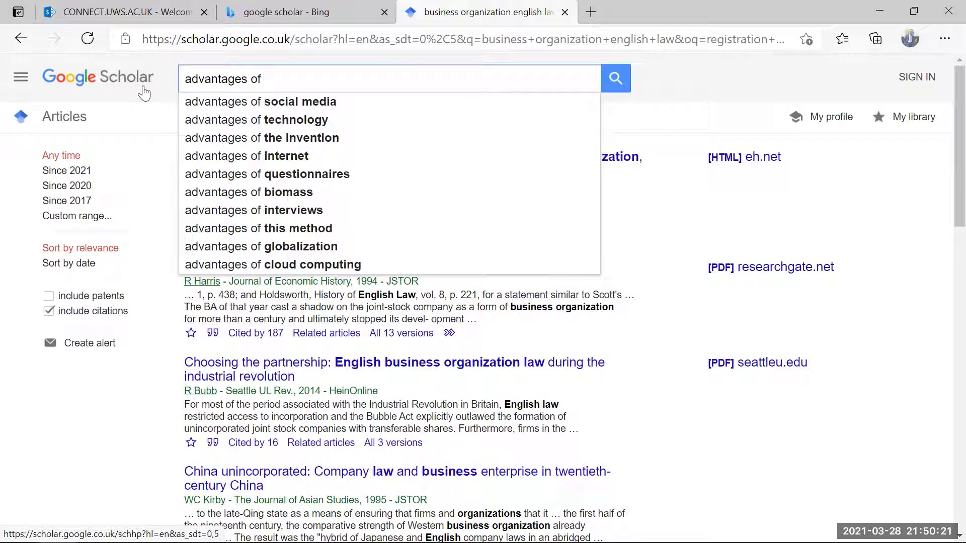
{"action": "type", "text": " partnersh"}
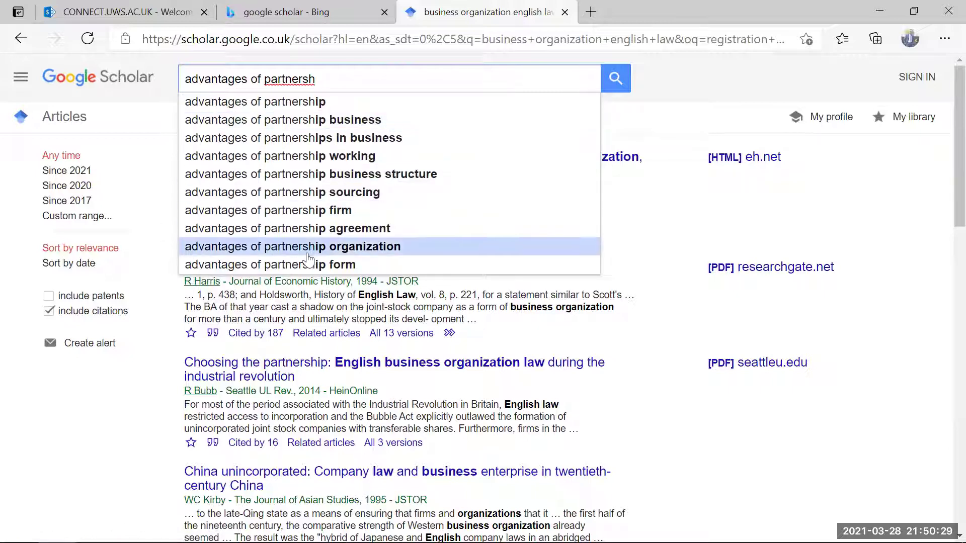
{"action": "left_click", "coordinate": [310, 123]}
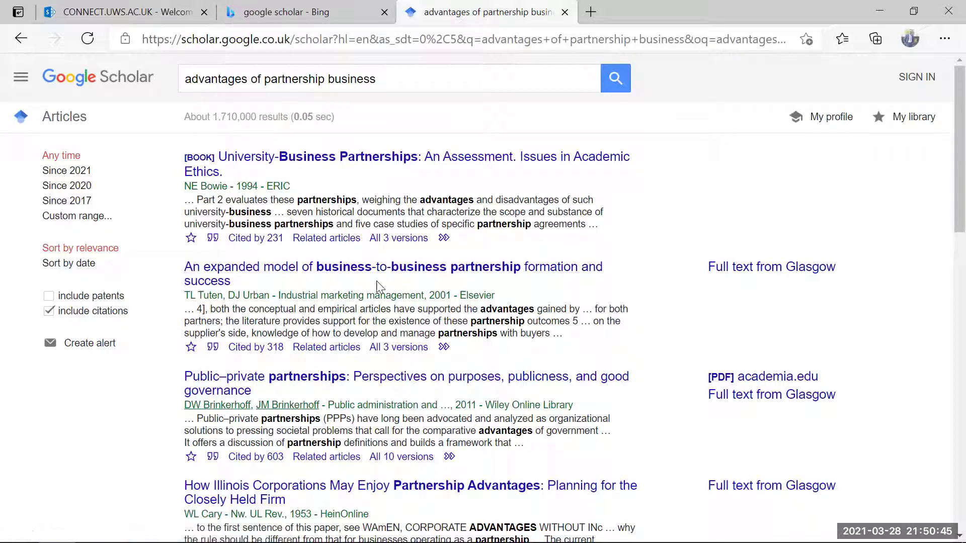
Step: Open the business-to-business partnership formation article and sign in with the institutional email and password
{"action": "left_click", "coordinate": [323, 269]}
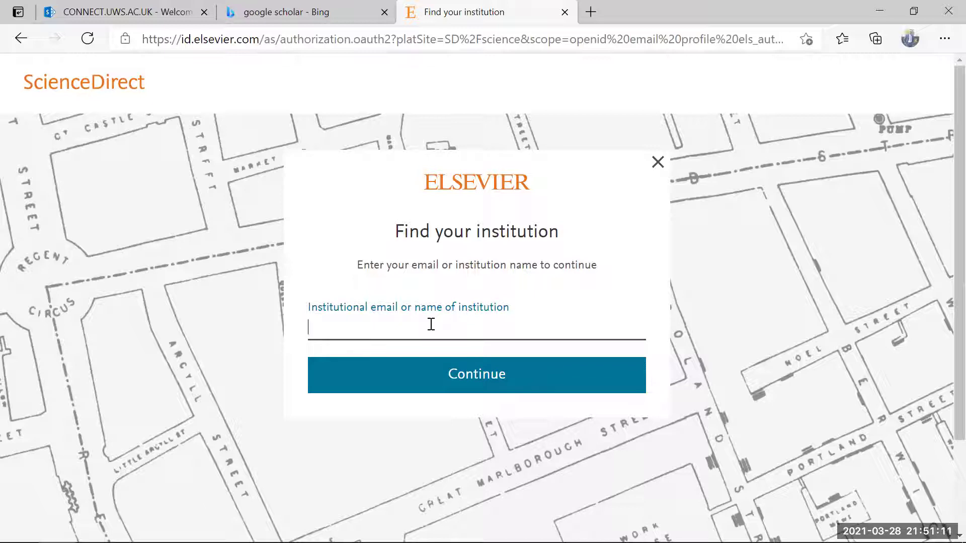
{"action": "type", "text": "rih"}
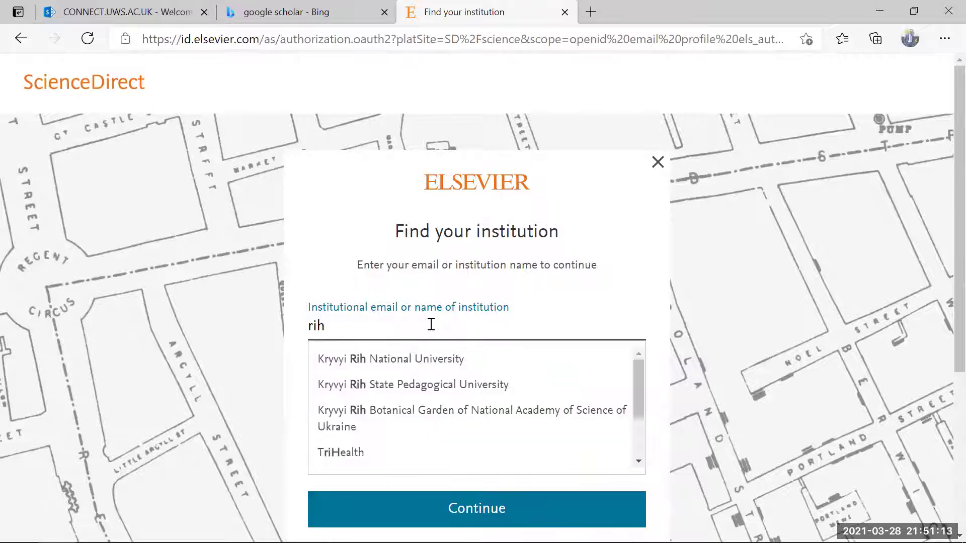
{"action": "key", "text": "BackSpace"}
{"action": "type", "text": "chard"}
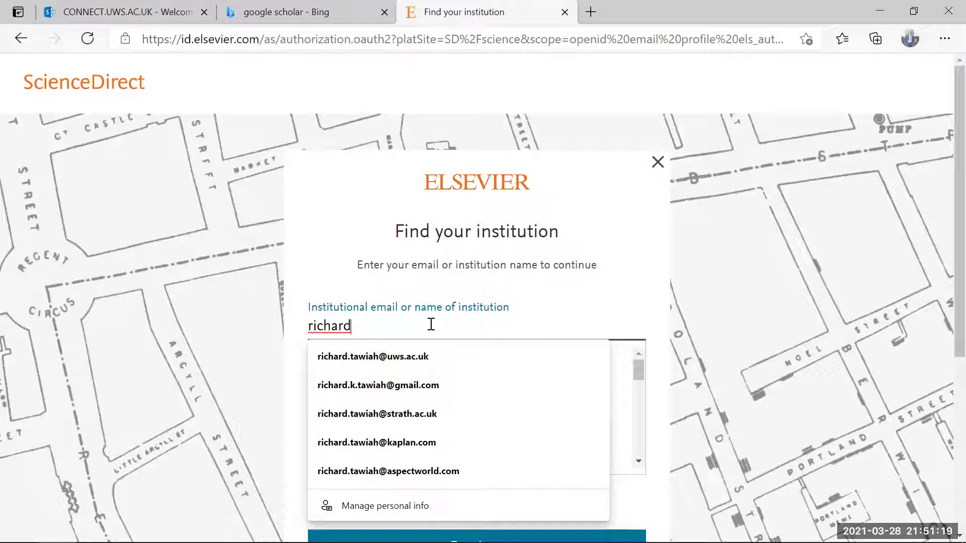
{"action": "type", "text": "."}
{"action": "key", "text": "Down"}
{"action": "left_click", "coordinate": [422, 414]}
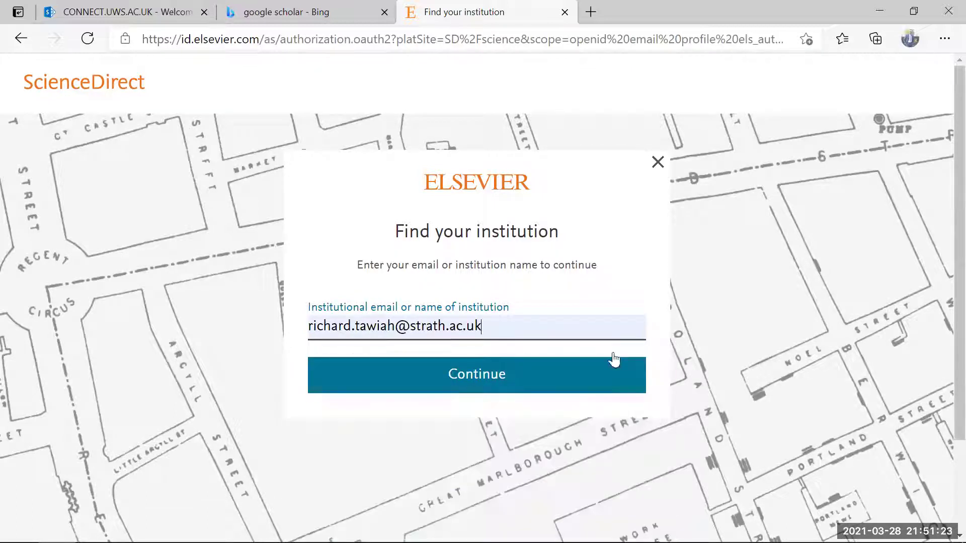
{"action": "left_click", "coordinate": [464, 376]}
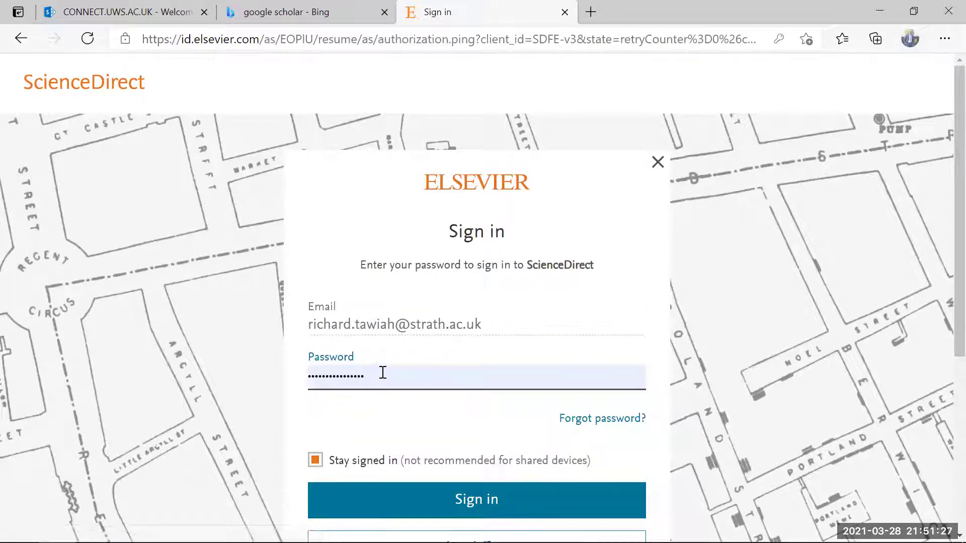
{"action": "scroll", "coordinate": [435, 376], "scroll_direction": "down", "scroll_amount": 2}
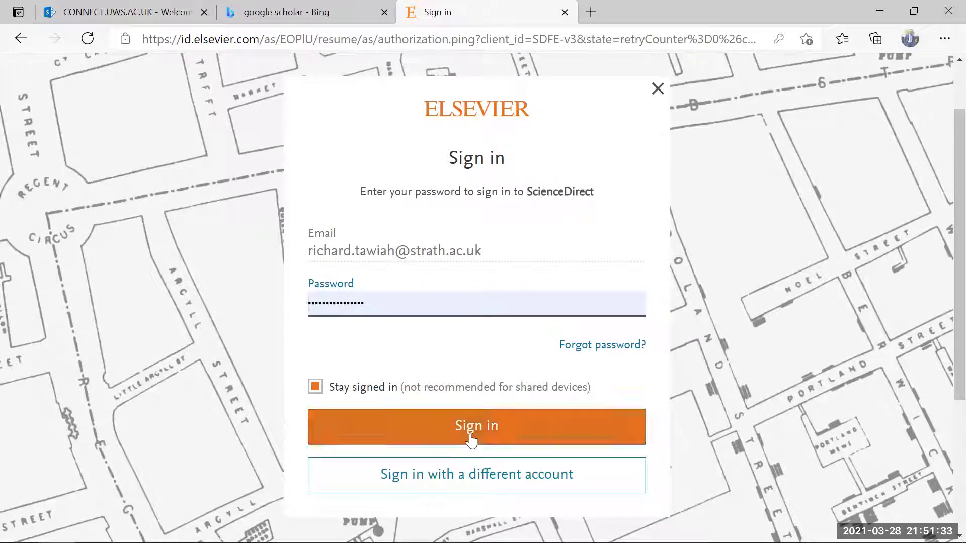
{"action": "left_click", "coordinate": [488, 427]}
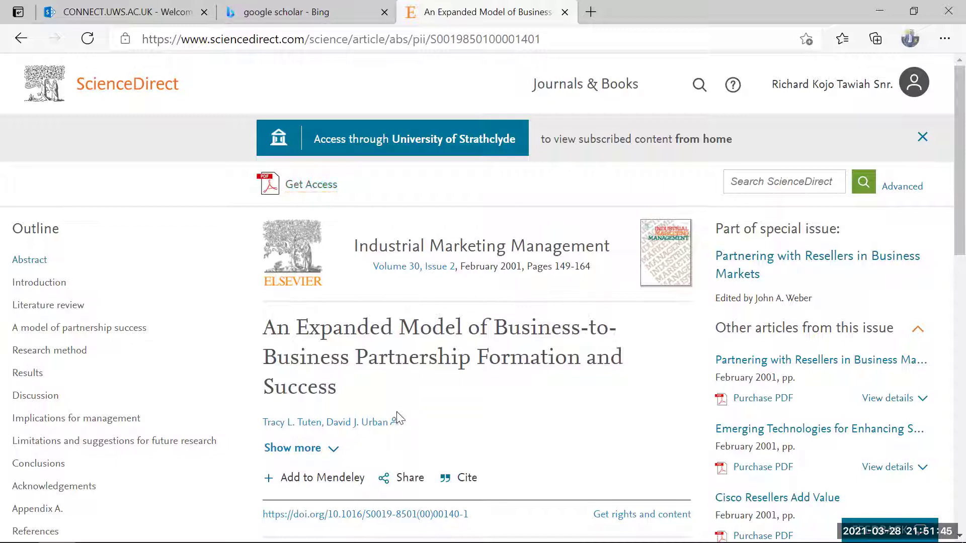
Step: Open the Get Access options for the partnership formation article
{"action": "left_click", "coordinate": [302, 187]}
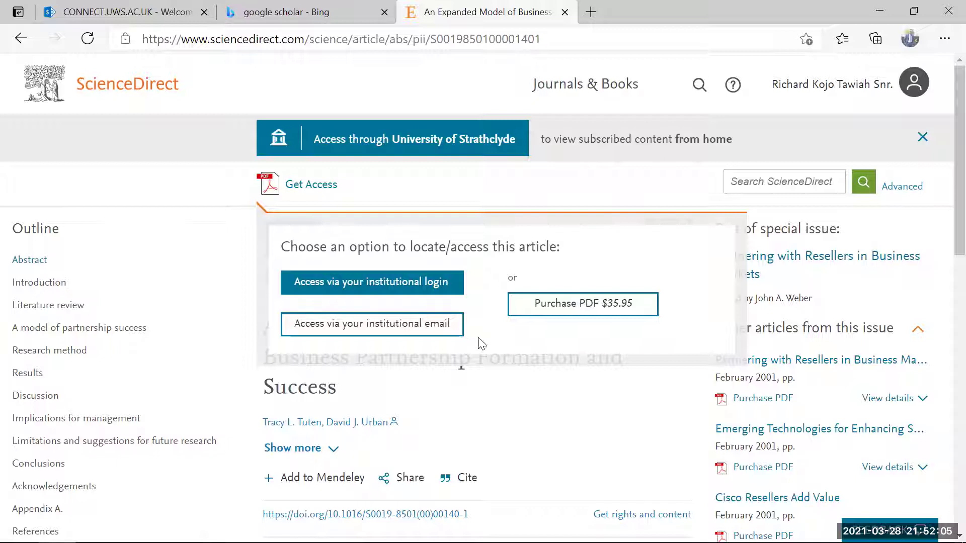
Step: Gain access through institutional login, signing in via the University of Strathclyde with saved university credentials
{"action": "left_click", "coordinate": [375, 284]}
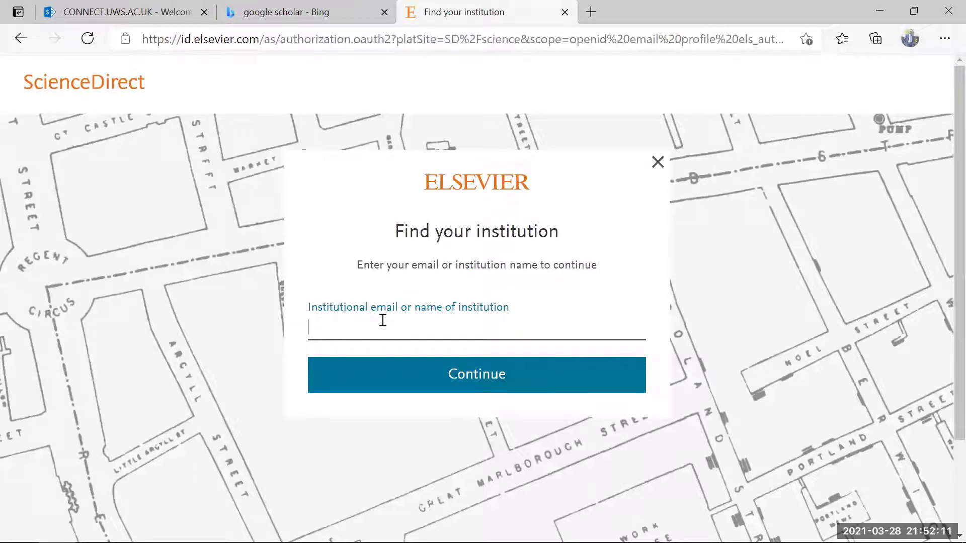
{"action": "type", "text": "rich"}
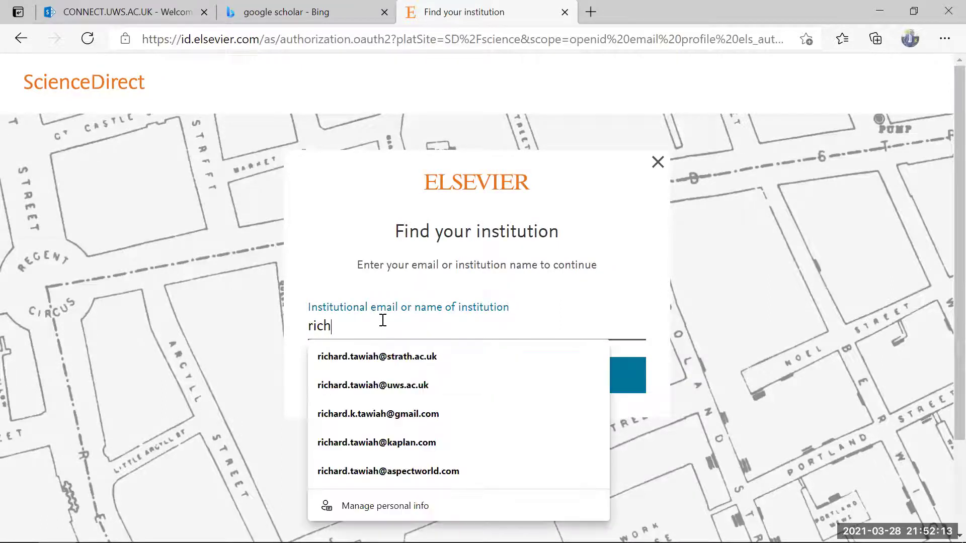
{"action": "left_click", "coordinate": [375, 358]}
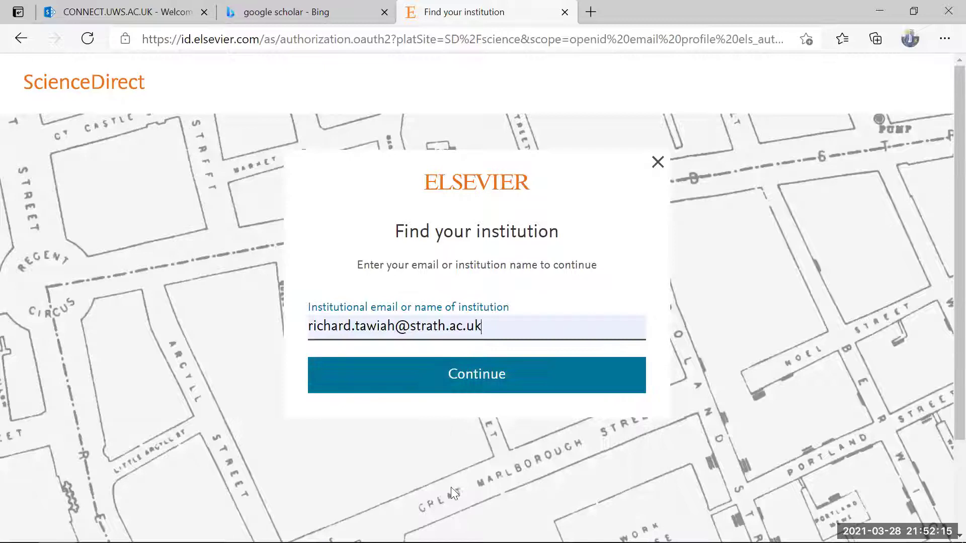
{"action": "left_click", "coordinate": [465, 393]}
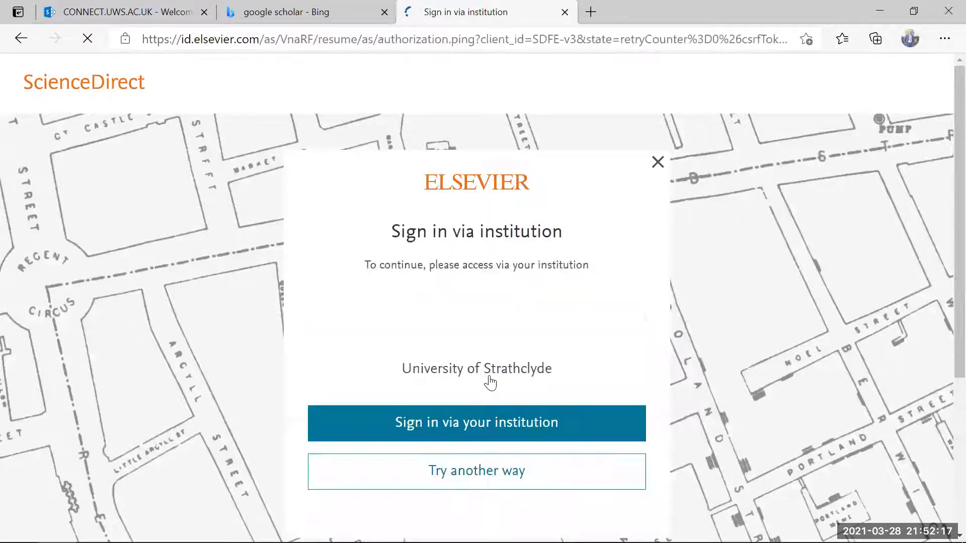
{"action": "left_click", "coordinate": [488, 432]}
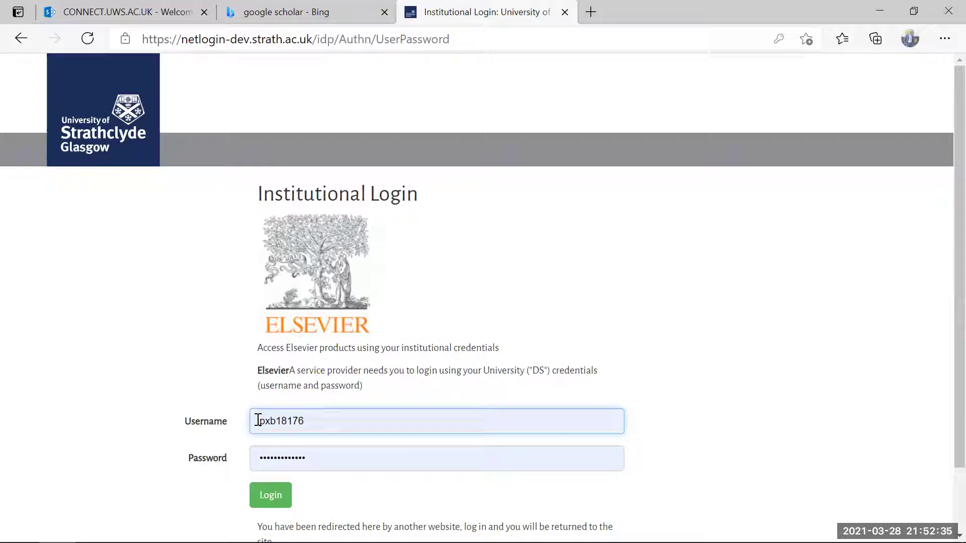
{"action": "left_click", "coordinate": [312, 421]}
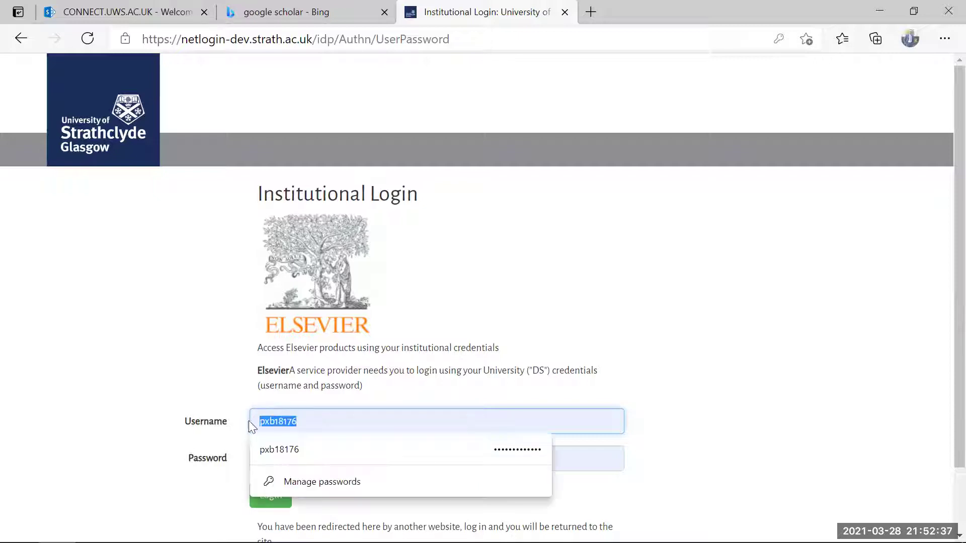
{"action": "left_click", "coordinate": [656, 390]}
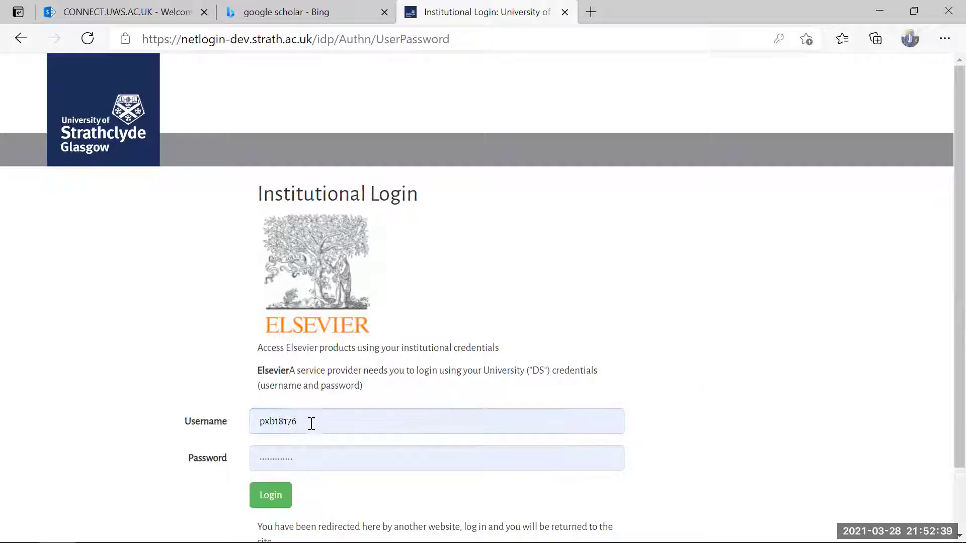
{"action": "left_click", "coordinate": [270, 496]}
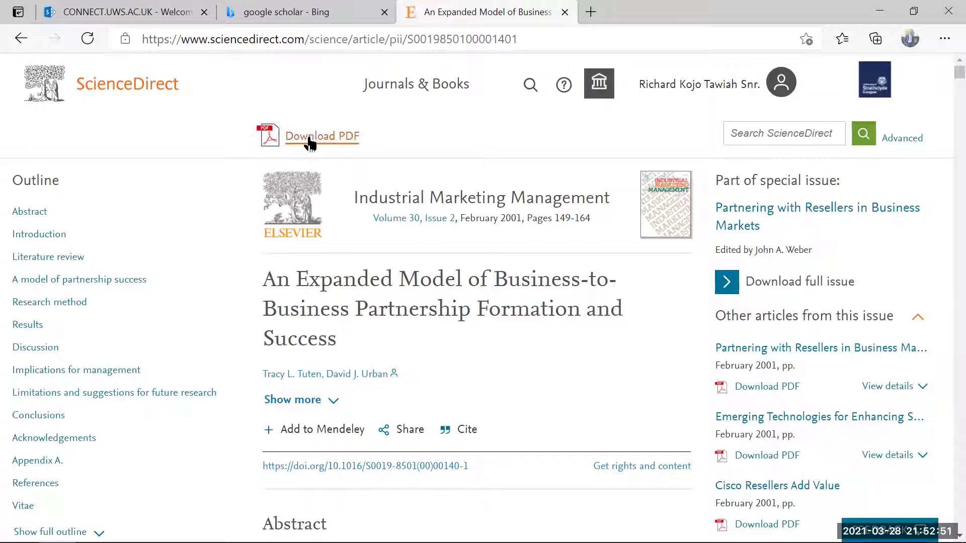
{"action": "left_click", "coordinate": [310, 144]}
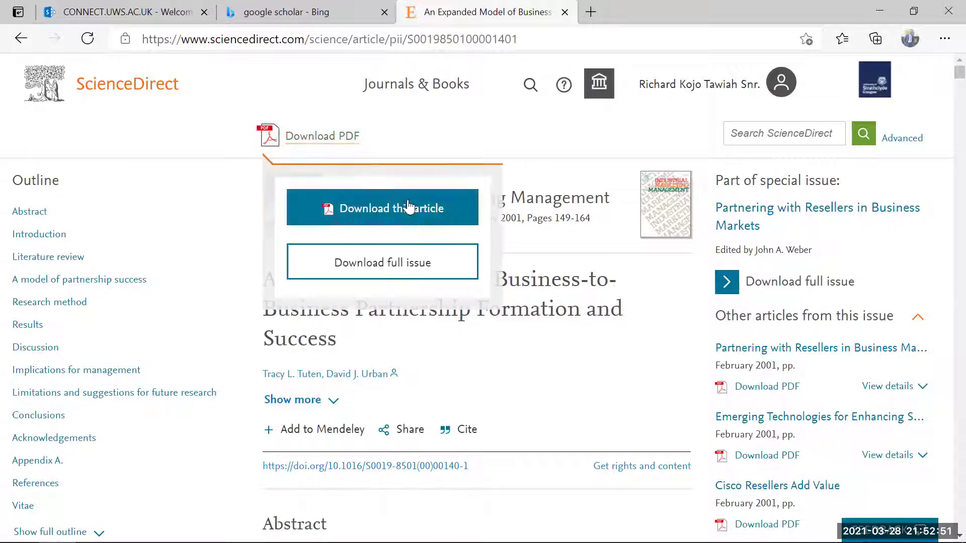
{"action": "left_click", "coordinate": [371, 211]}
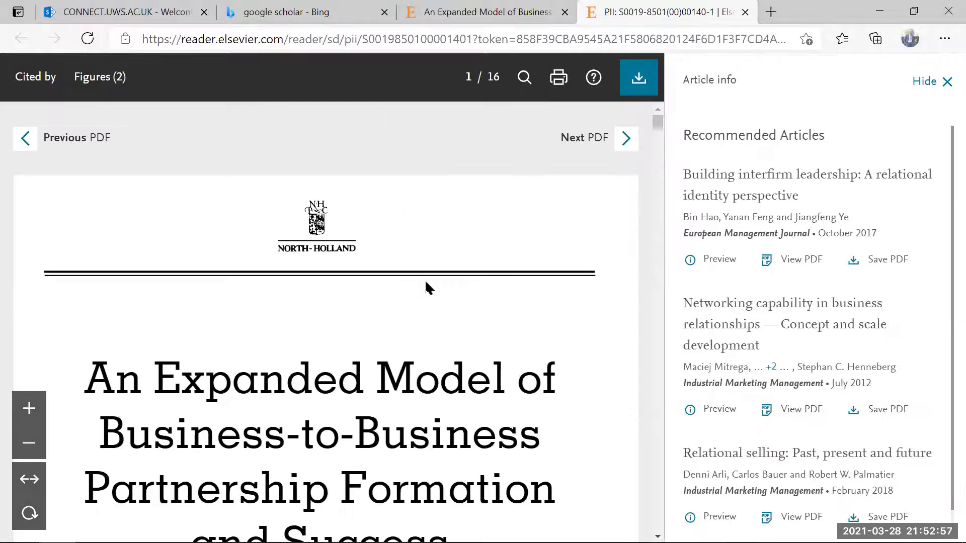
{"action": "scroll", "coordinate": [383, 401], "scroll_direction": "down", "scroll_amount": 10}
{"action": "scroll", "coordinate": [425, 241], "scroll_direction": "up", "scroll_amount": 8}
{"action": "scroll", "coordinate": [387, 346], "scroll_direction": "down", "scroll_amount": 3}
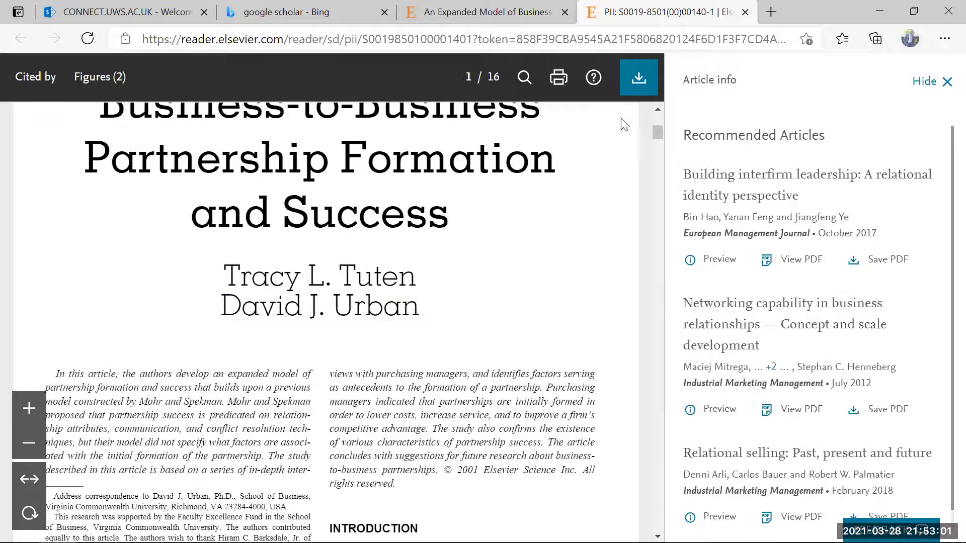
{"action": "left_click", "coordinate": [635, 83]}
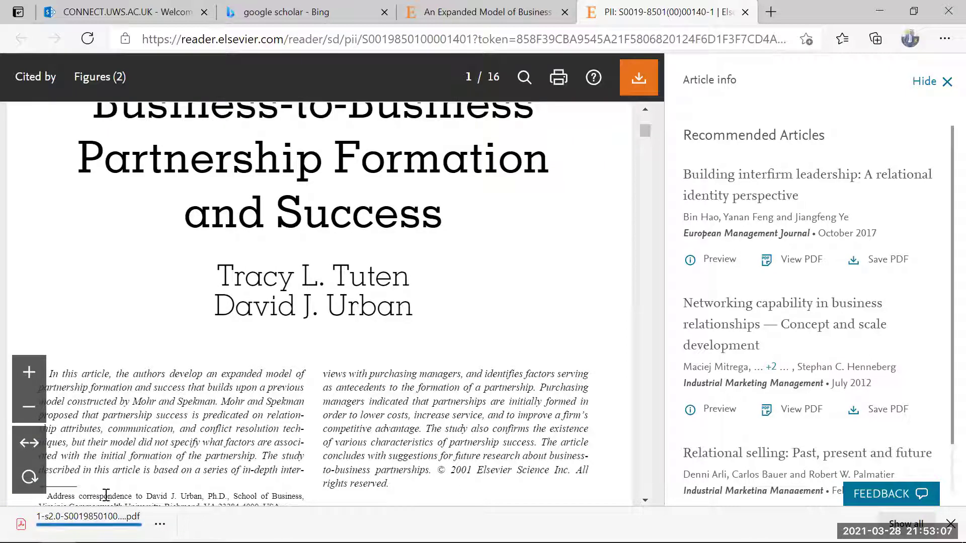
{"action": "left_click", "coordinate": [88, 520]}
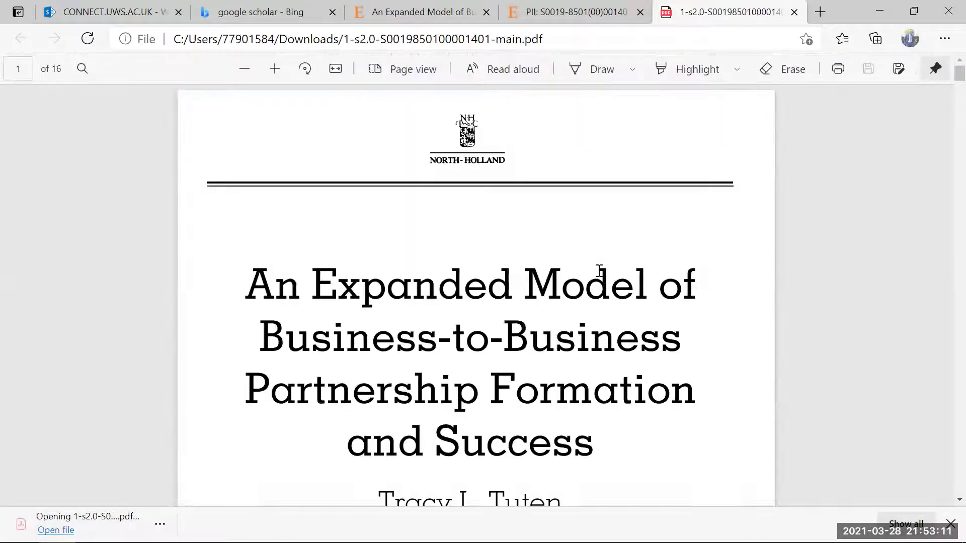
{"action": "scroll", "coordinate": [438, 352], "scroll_direction": "down", "scroll_amount": 10}
{"action": "scroll", "coordinate": [431, 360], "scroll_direction": "down", "scroll_amount": 20}
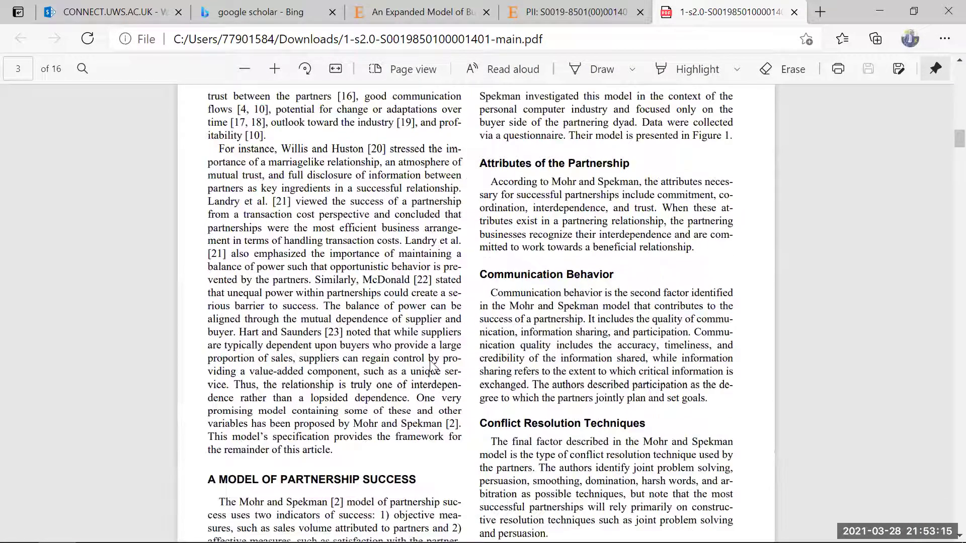
{"action": "scroll", "coordinate": [430, 361], "scroll_direction": "down", "scroll_amount": 10}
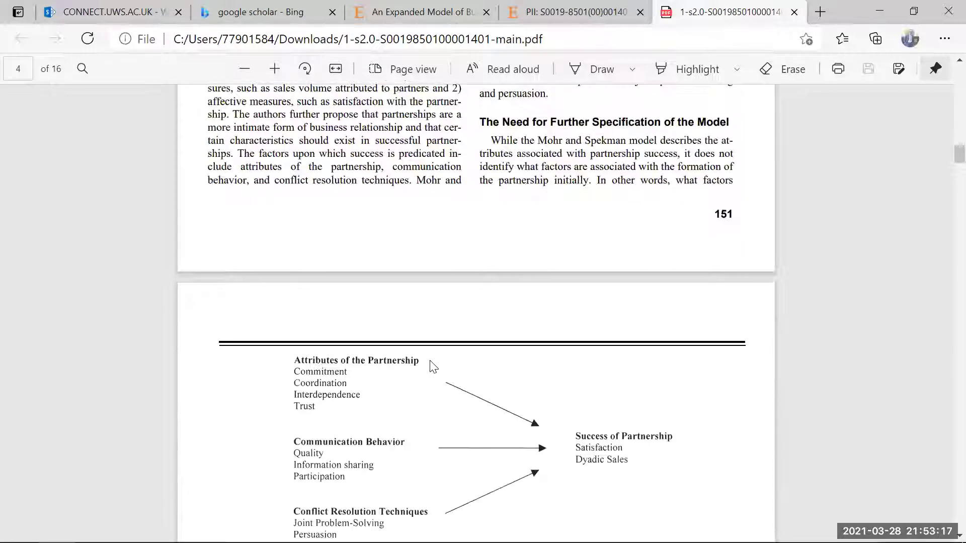
{"action": "scroll", "coordinate": [434, 367], "scroll_direction": "down", "scroll_amount": 1}
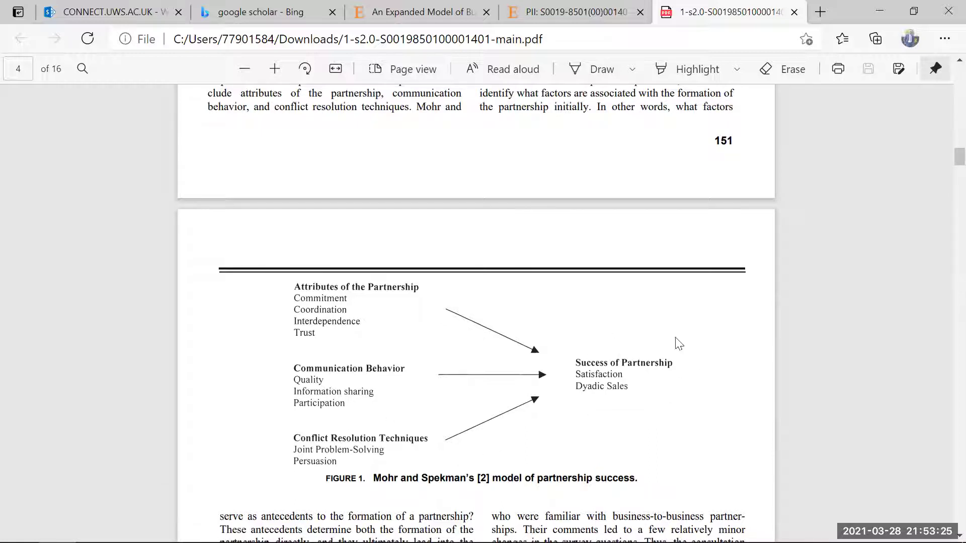
{"action": "scroll", "coordinate": [633, 422], "scroll_direction": "down", "scroll_amount": 4}
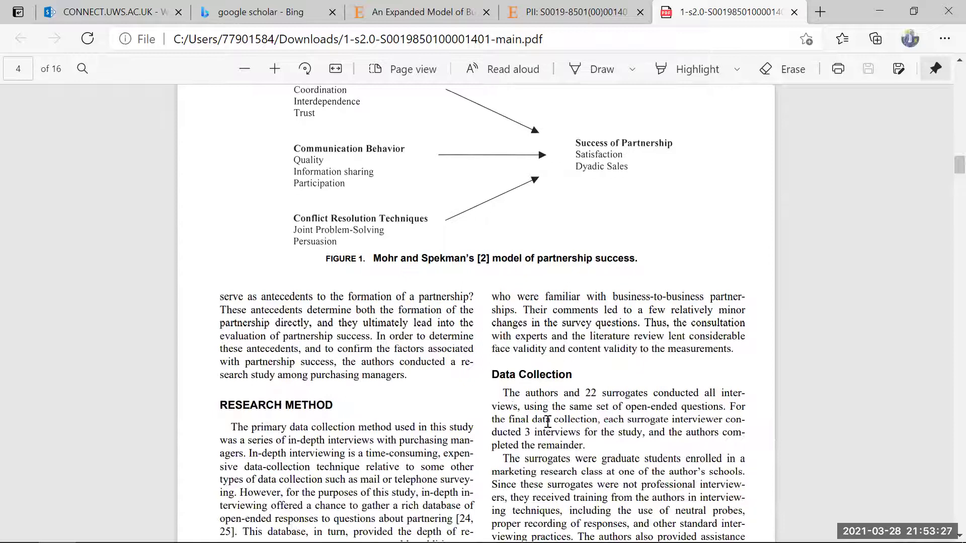
{"action": "scroll", "coordinate": [542, 422], "scroll_direction": "down", "scroll_amount": 5}
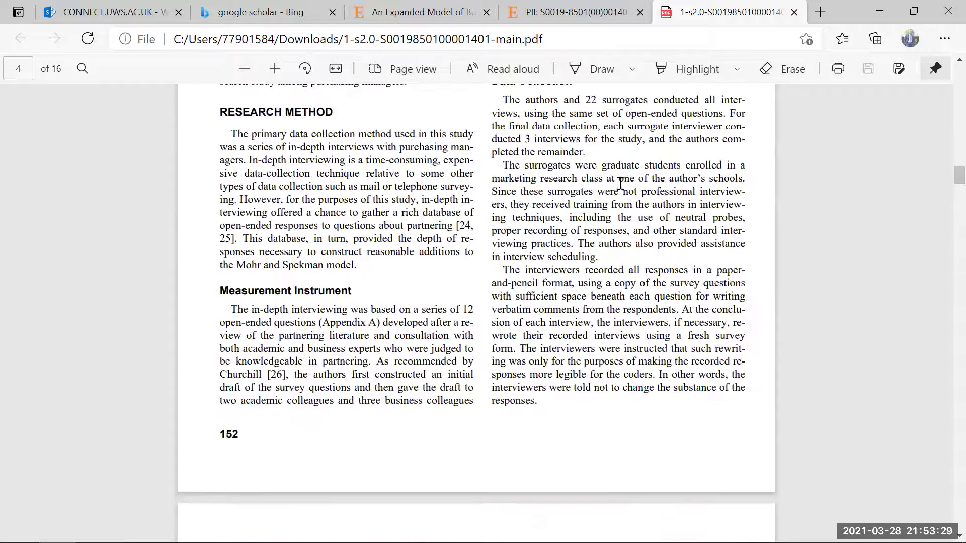
{"action": "scroll", "coordinate": [448, 301], "scroll_direction": "up", "scroll_amount": 1}
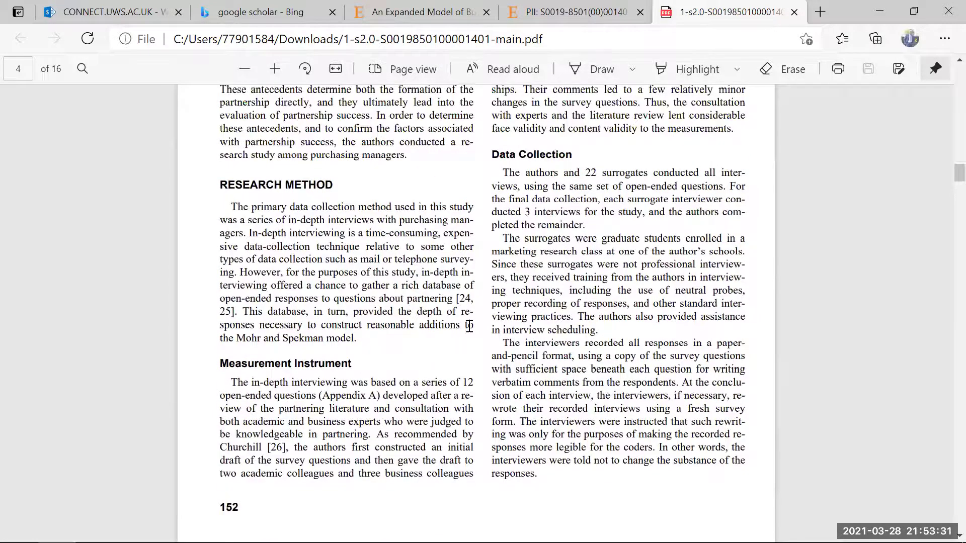
{"action": "scroll", "coordinate": [448, 387], "scroll_direction": "down", "scroll_amount": 12}
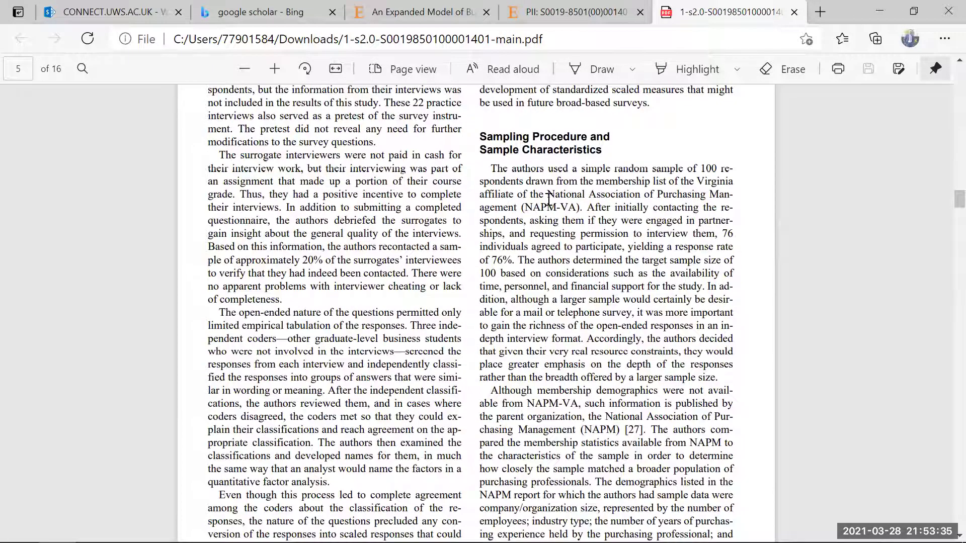
{"action": "scroll", "coordinate": [619, 212], "scroll_direction": "down", "scroll_amount": 11}
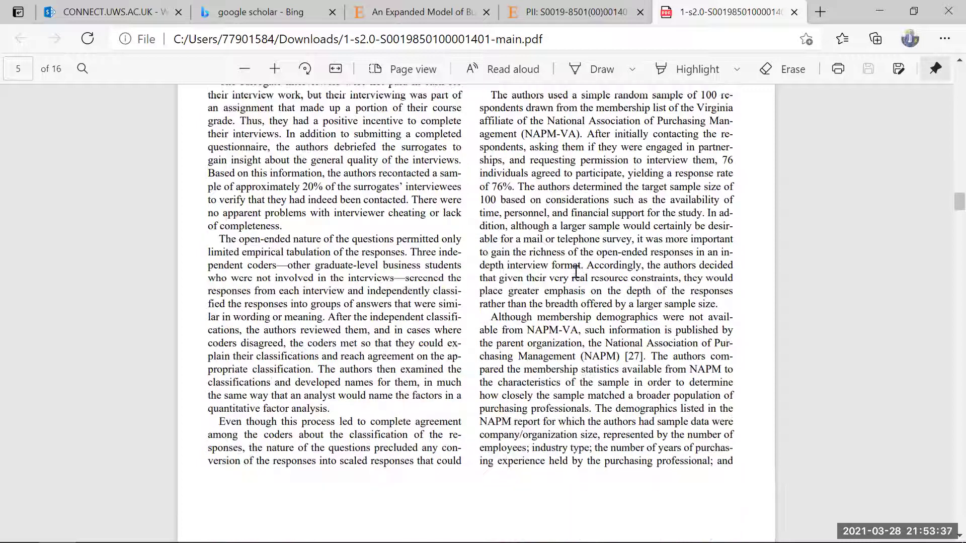
{"action": "scroll", "coordinate": [594, 260], "scroll_direction": "down", "scroll_amount": 3}
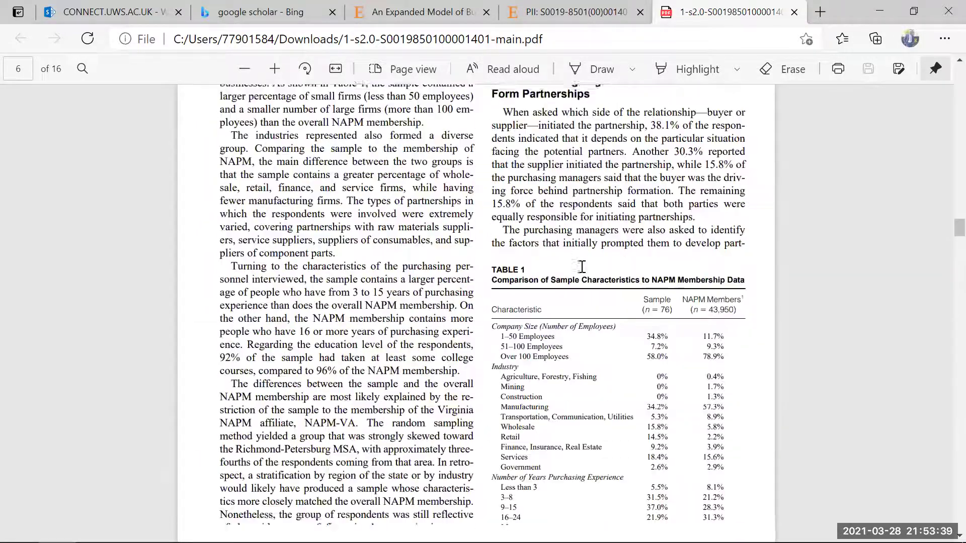
{"action": "scroll", "coordinate": [545, 273], "scroll_direction": "up", "scroll_amount": 3}
{"action": "scroll", "coordinate": [524, 293], "scroll_direction": "up", "scroll_amount": 20}
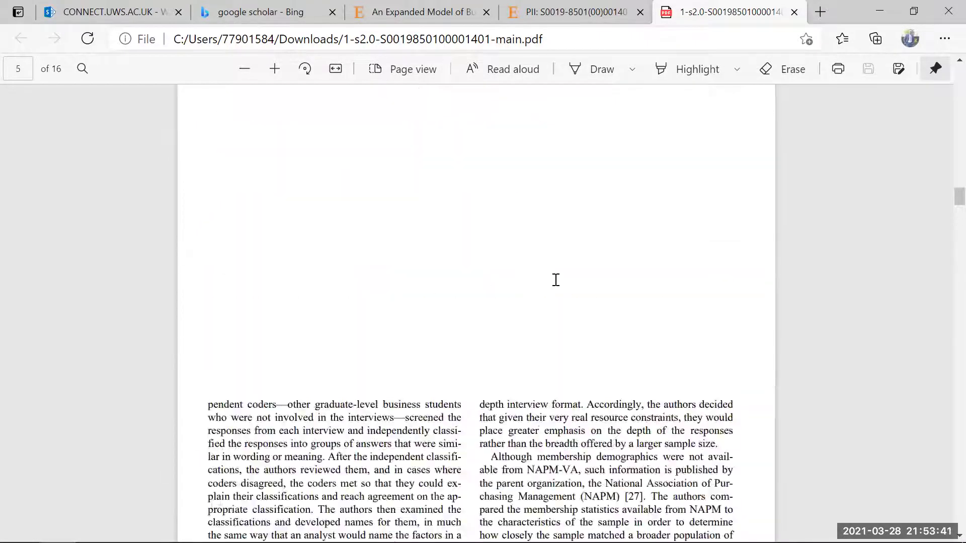
{"action": "scroll", "coordinate": [456, 350], "scroll_direction": "up", "scroll_amount": 20}
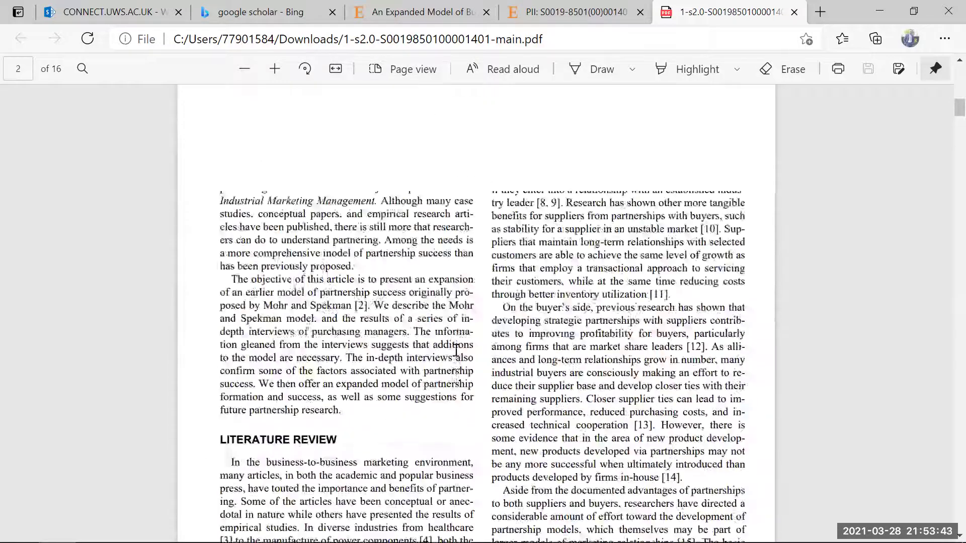
{"action": "scroll", "coordinate": [457, 350], "scroll_direction": "down", "scroll_amount": 16}
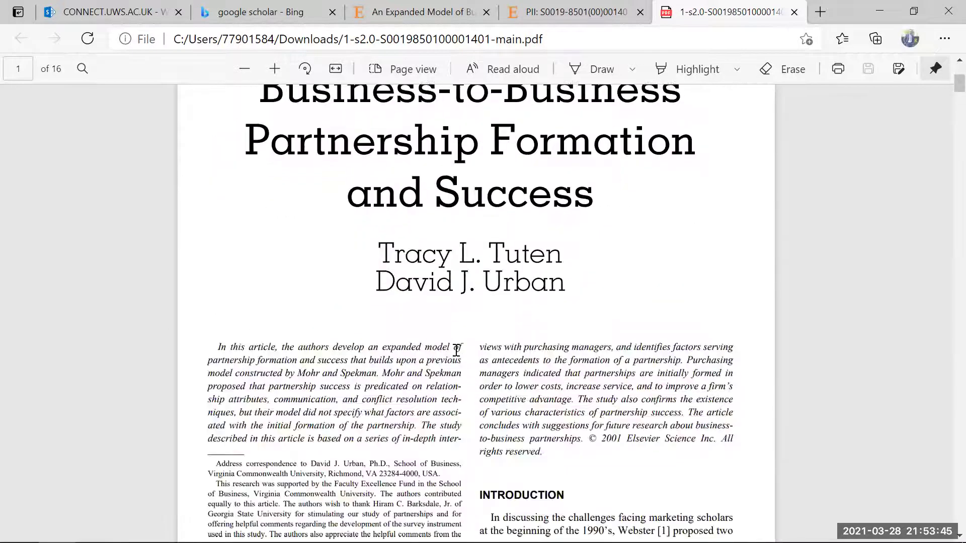
{"action": "scroll", "coordinate": [465, 341], "scroll_direction": "up", "scroll_amount": 4}
{"action": "scroll", "coordinate": [465, 342], "scroll_direction": "down", "scroll_amount": 20}
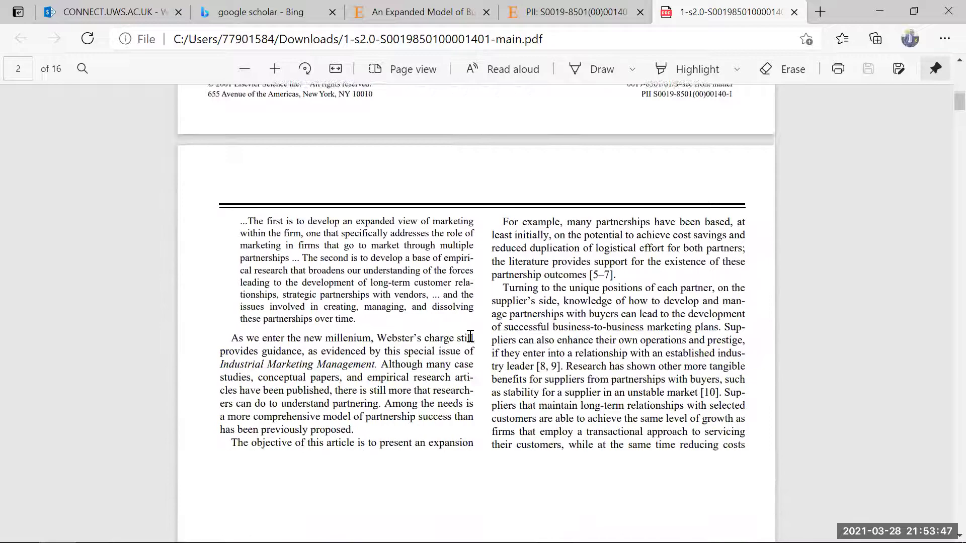
{"action": "scroll", "coordinate": [478, 333], "scroll_direction": "down", "scroll_amount": 20}
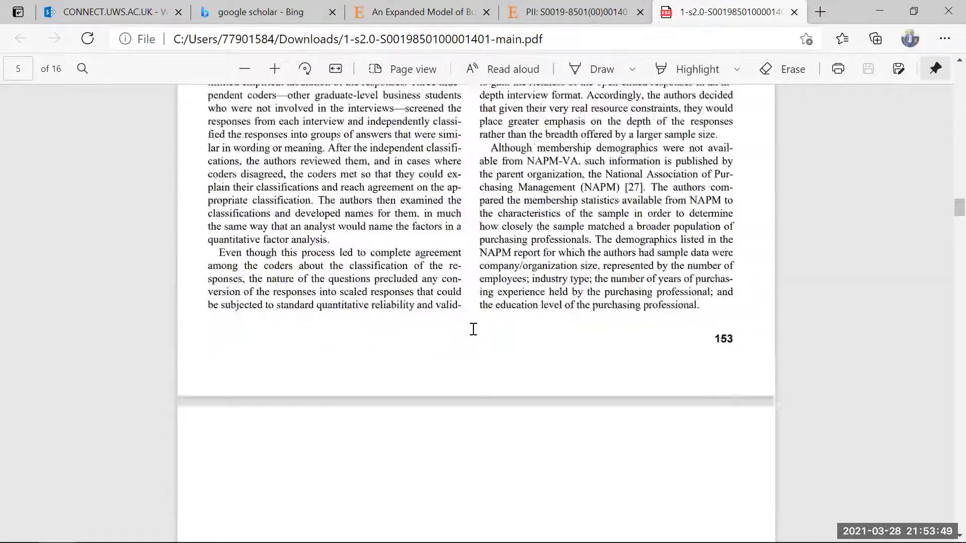
{"action": "scroll", "coordinate": [471, 328], "scroll_direction": "down", "scroll_amount": 12}
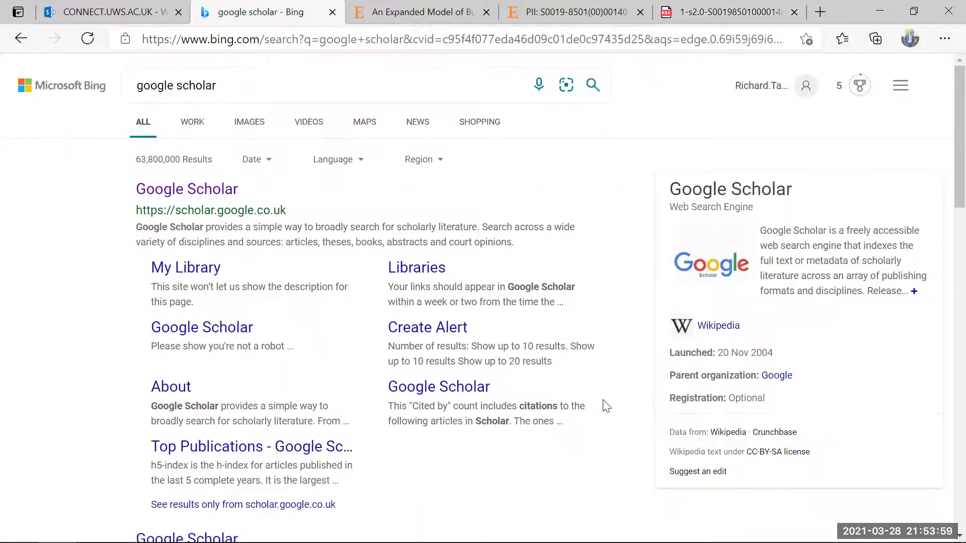
Step: Return to the partnership article page, view the second page of 'Other users also viewed', and close it
{"action": "left_click", "coordinate": [418, 11]}
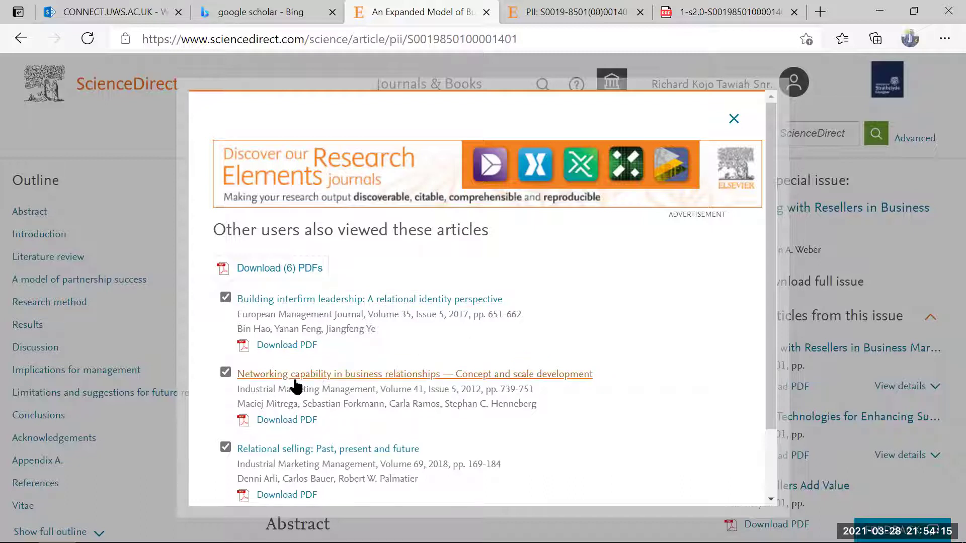
{"action": "scroll", "coordinate": [490, 388], "scroll_direction": "down", "scroll_amount": 2}
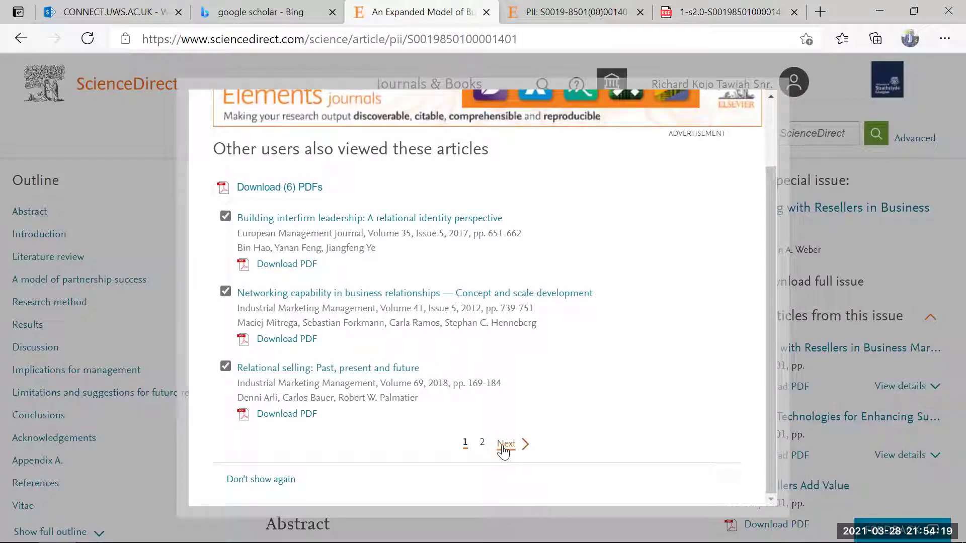
{"action": "left_click", "coordinate": [504, 445]}
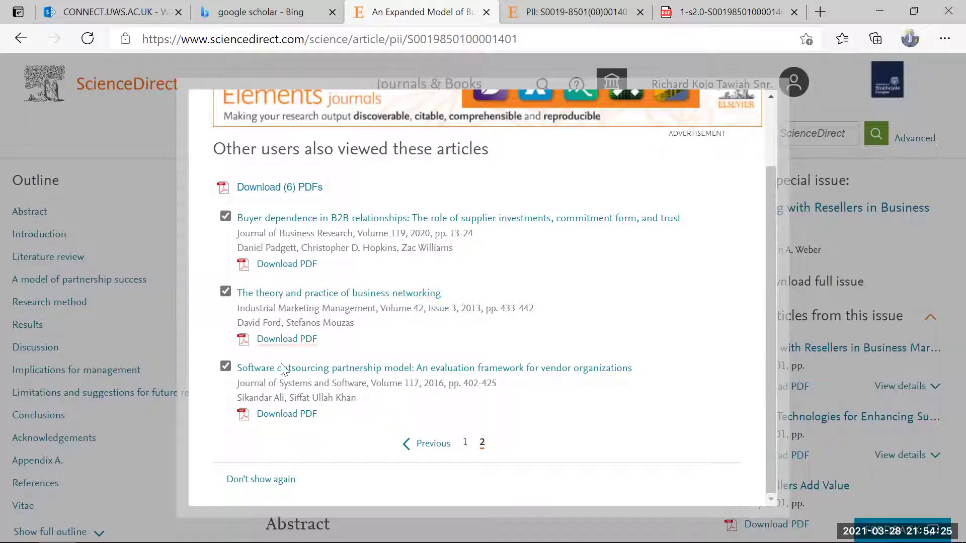
{"action": "scroll", "coordinate": [697, 161], "scroll_direction": "up", "scroll_amount": 2}
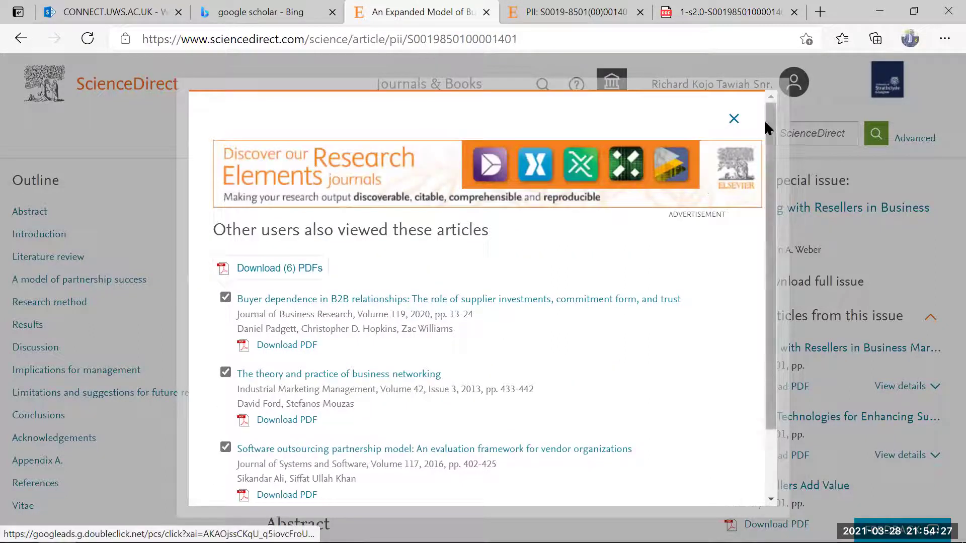
{"action": "left_click", "coordinate": [734, 120]}
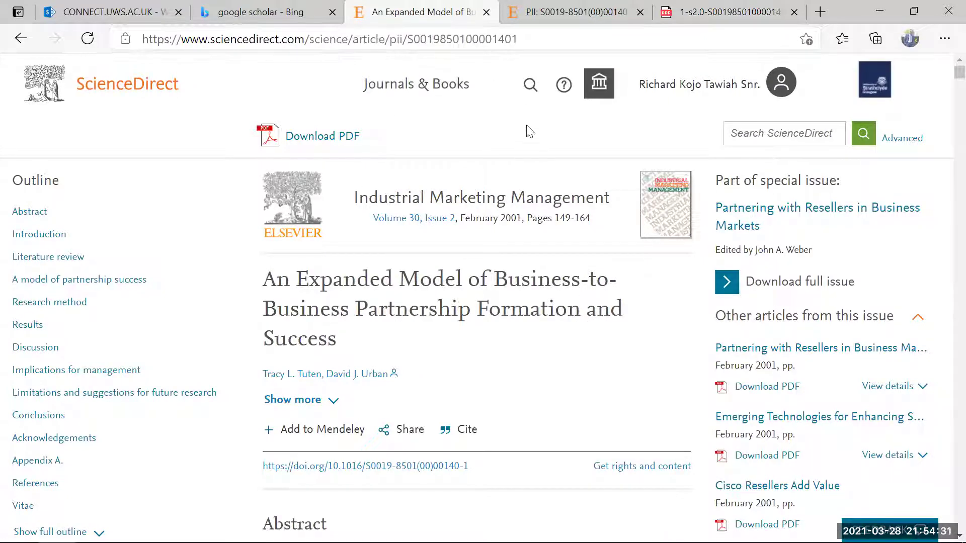
Step: Search ScienceDirect for 'sole trader business', getting 2,825 results
{"action": "left_click", "coordinate": [529, 85]}
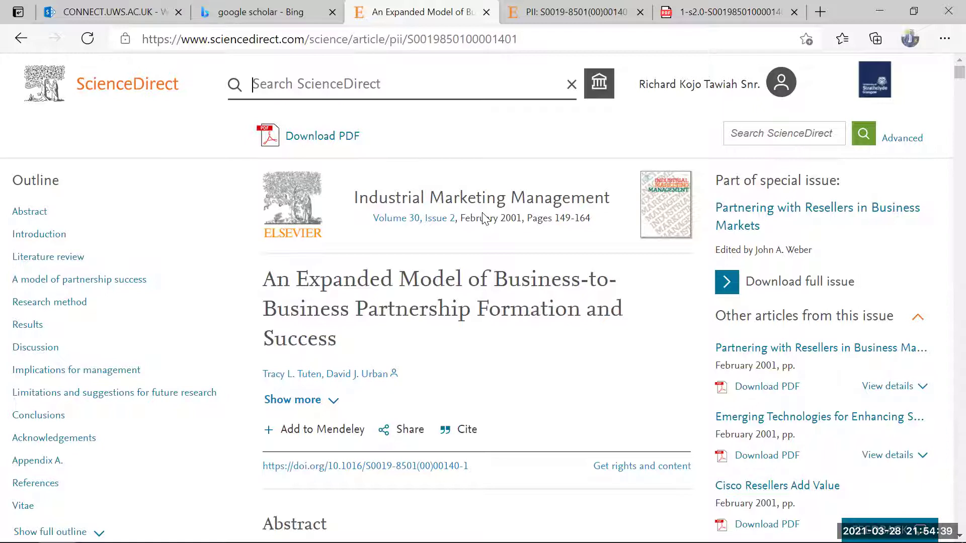
{"action": "left_click", "coordinate": [483, 212]}
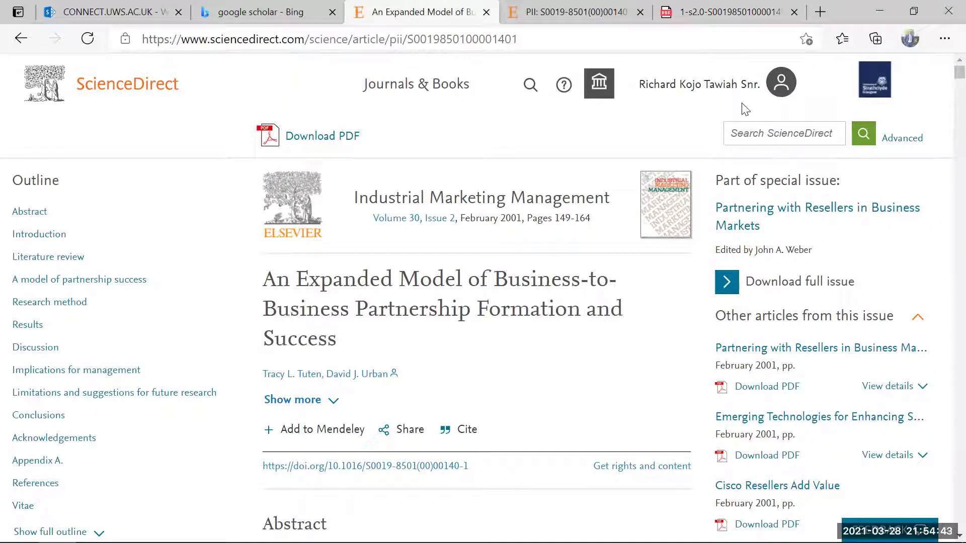
{"action": "left_click", "coordinate": [531, 84]}
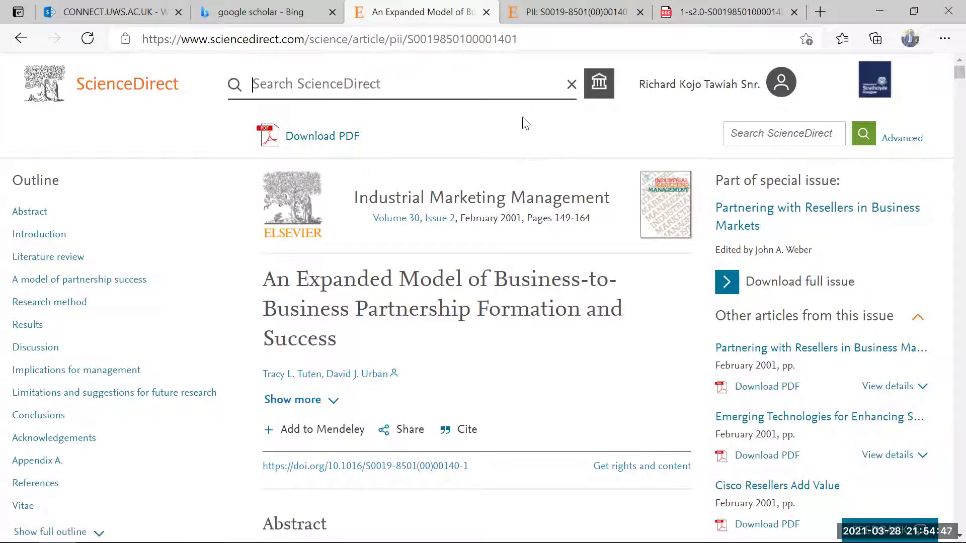
{"action": "type", "text": "sole "}
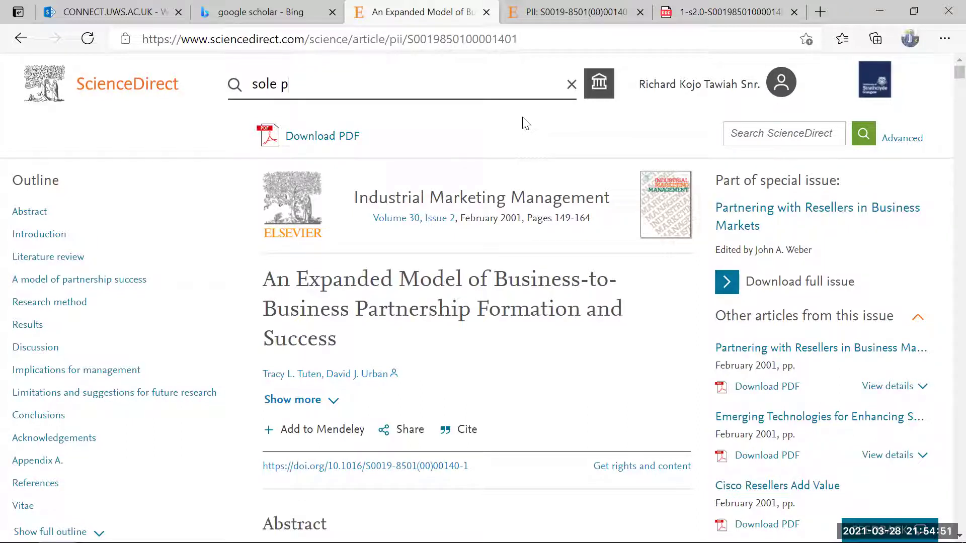
{"action": "type", "text": "trader busines"}
{"action": "key", "text": "Return"}
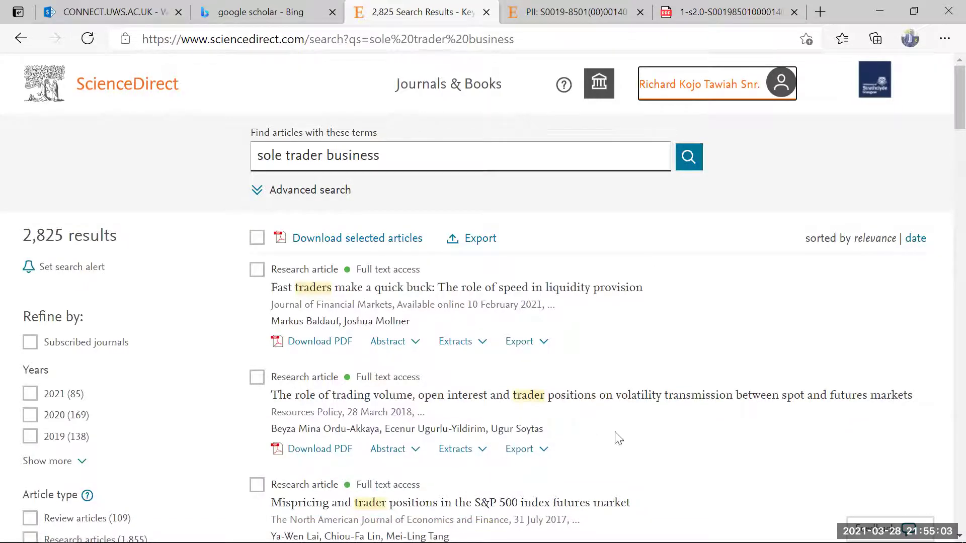
{"action": "scroll", "coordinate": [604, 445], "scroll_direction": "down", "scroll_amount": 3}
{"action": "scroll", "coordinate": [601, 436], "scroll_direction": "down", "scroll_amount": 3}
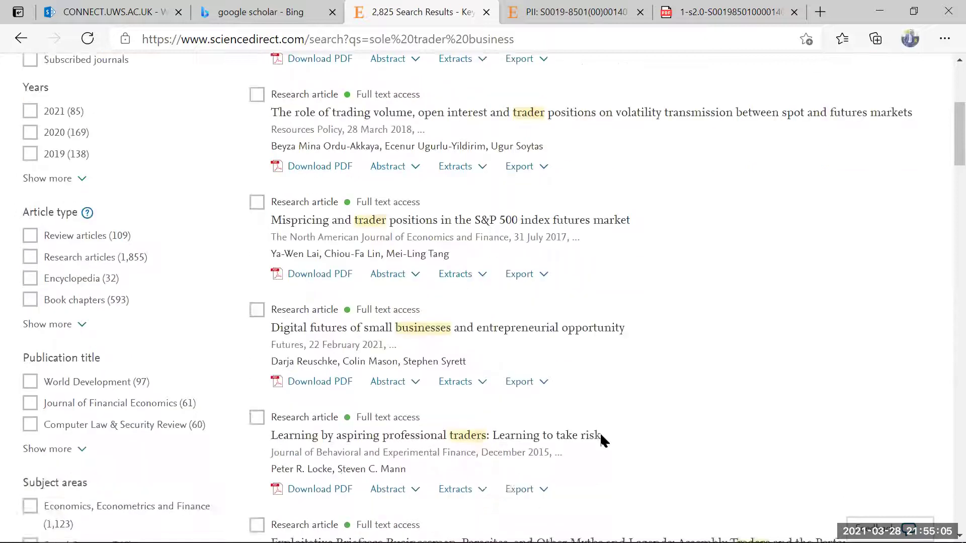
{"action": "scroll", "coordinate": [602, 435], "scroll_direction": "down", "scroll_amount": 1}
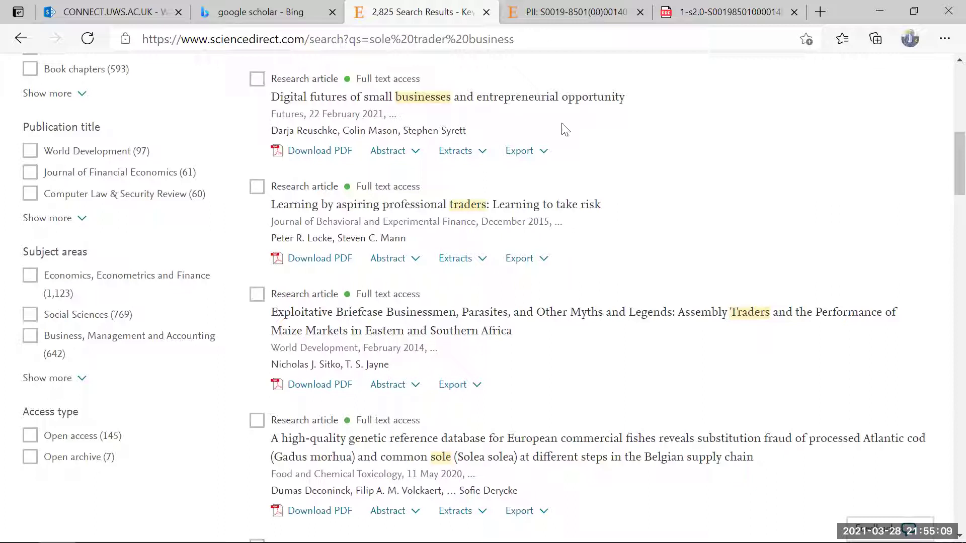
{"action": "left_click", "coordinate": [415, 154]}
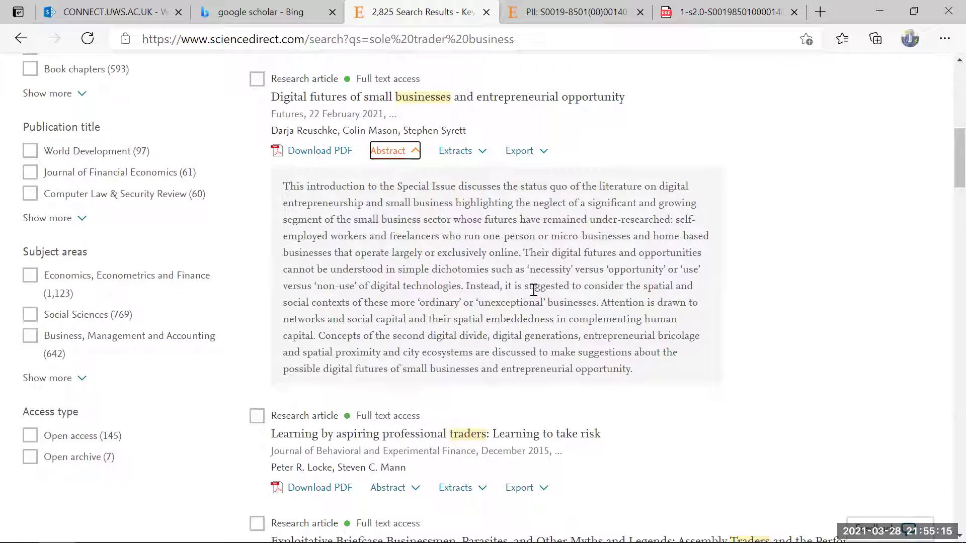
{"action": "left_click", "coordinate": [413, 153]}
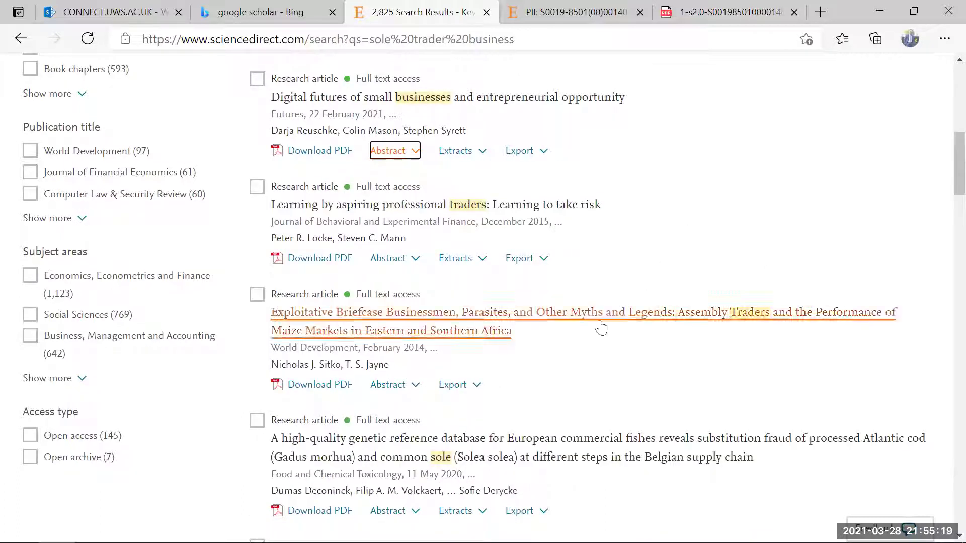
{"action": "scroll", "coordinate": [596, 343], "scroll_direction": "down", "scroll_amount": 4}
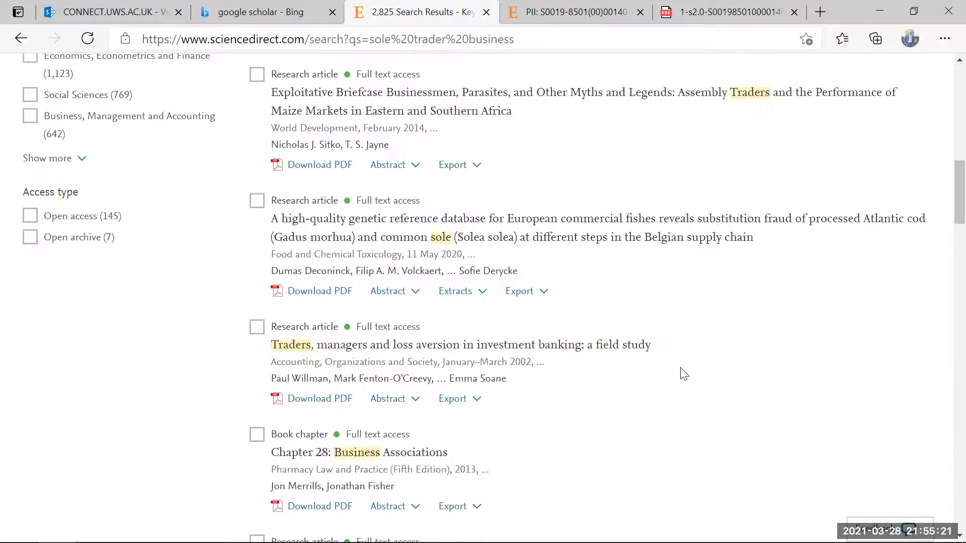
{"action": "scroll", "coordinate": [682, 371], "scroll_direction": "down", "scroll_amount": 3}
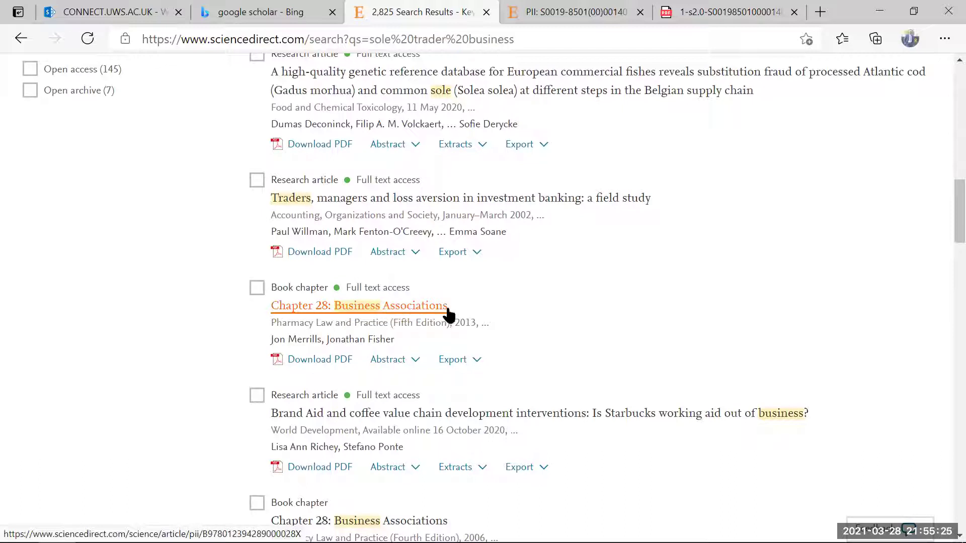
Step: Expand the abstract of 'Chapter 28: Business Associations' from Pharmacy Law and Practice
{"action": "left_click", "coordinate": [411, 362]}
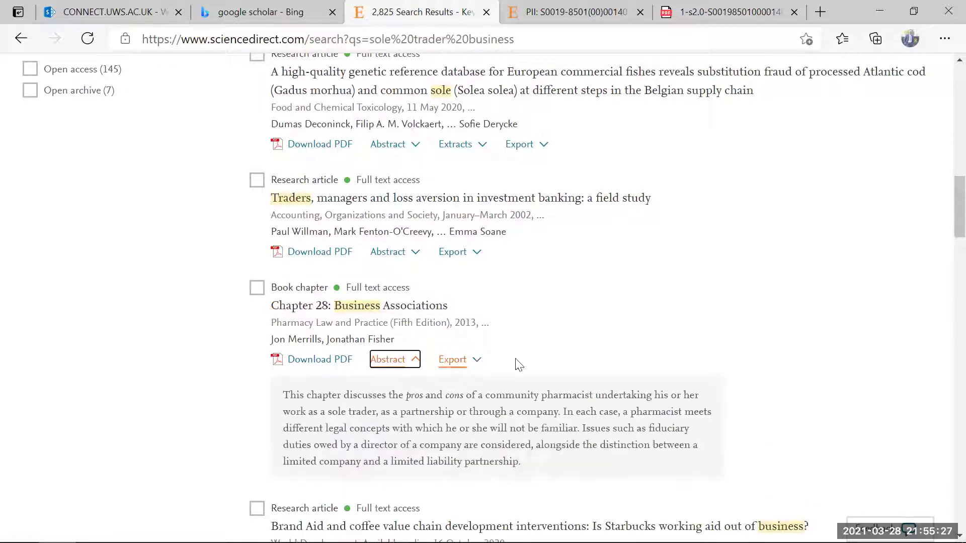
{"action": "scroll", "coordinate": [330, 255], "scroll_direction": "down", "scroll_amount": 3}
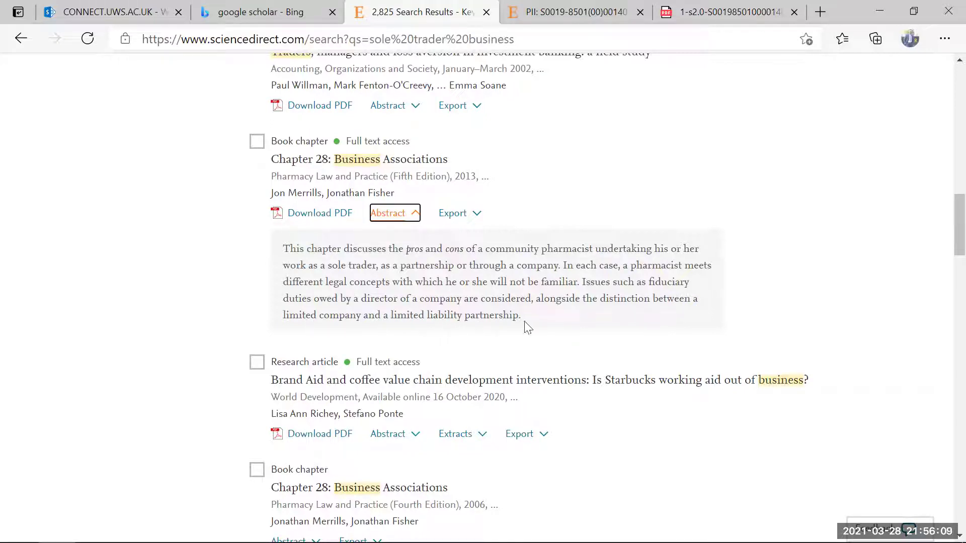
Step: Collapse the Chapter 28 abstract and scroll back to the top of the 2,825 sole trader results
{"action": "left_click", "coordinate": [410, 214]}
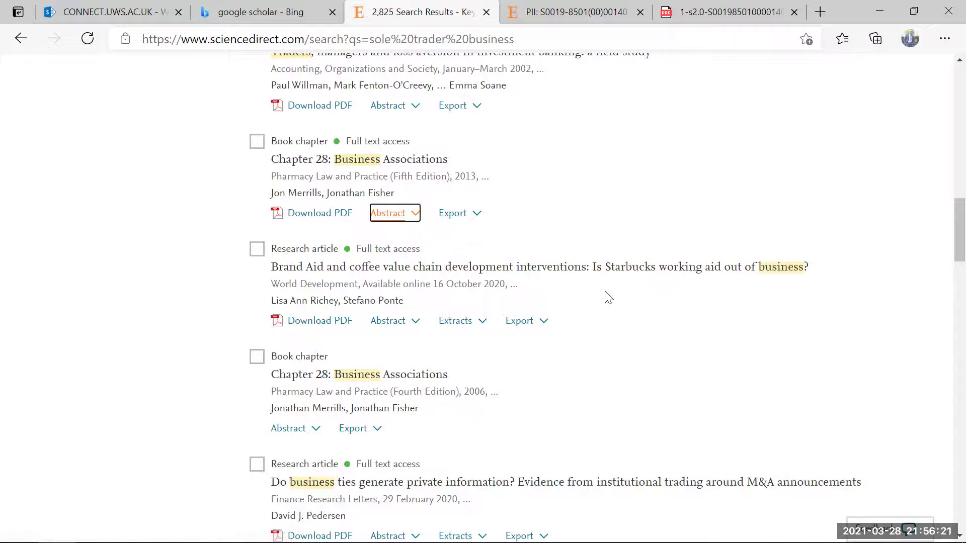
{"action": "scroll", "coordinate": [512, 370], "scroll_direction": "down", "scroll_amount": 2}
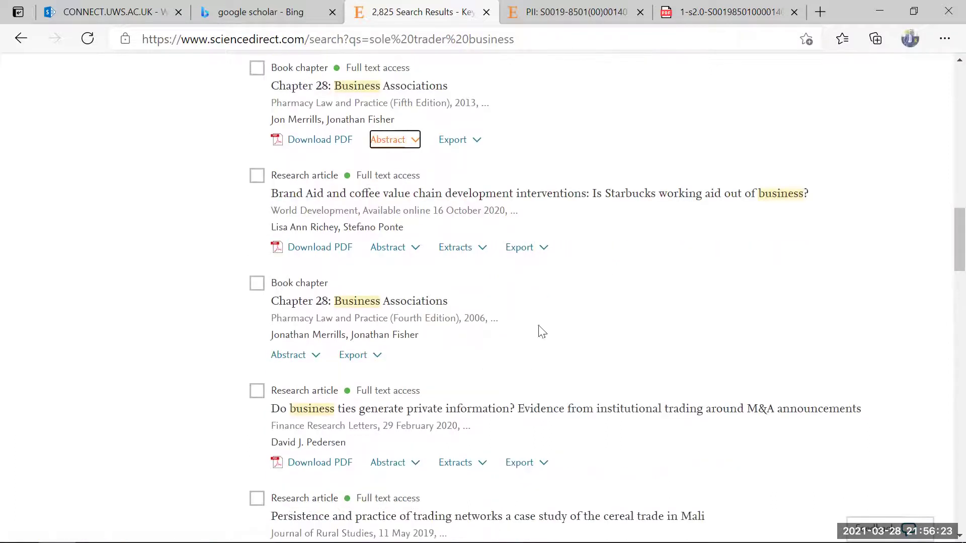
{"action": "scroll", "coordinate": [521, 330], "scroll_direction": "down", "scroll_amount": 1}
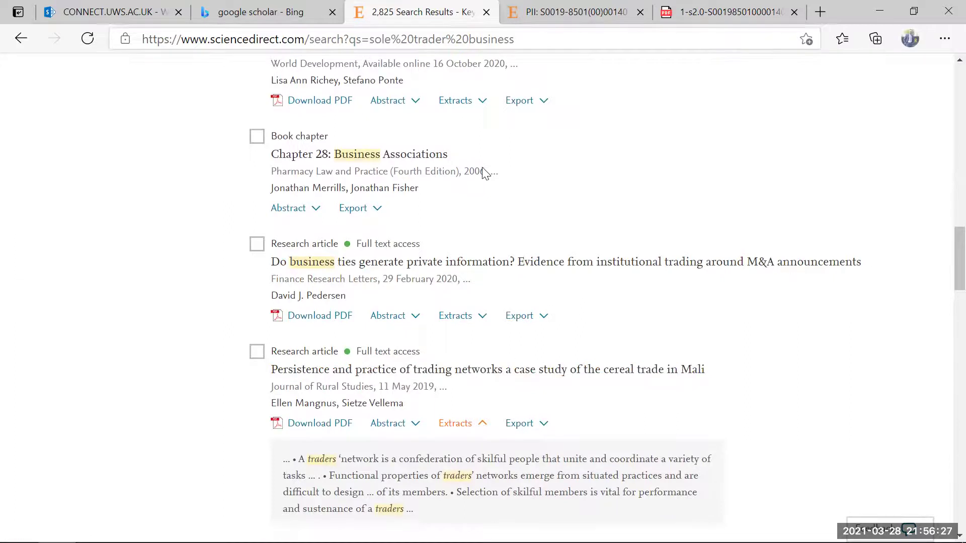
{"action": "scroll", "coordinate": [482, 211], "scroll_direction": "up", "scroll_amount": 2}
{"action": "scroll", "coordinate": [498, 221], "scroll_direction": "up", "scroll_amount": 15}
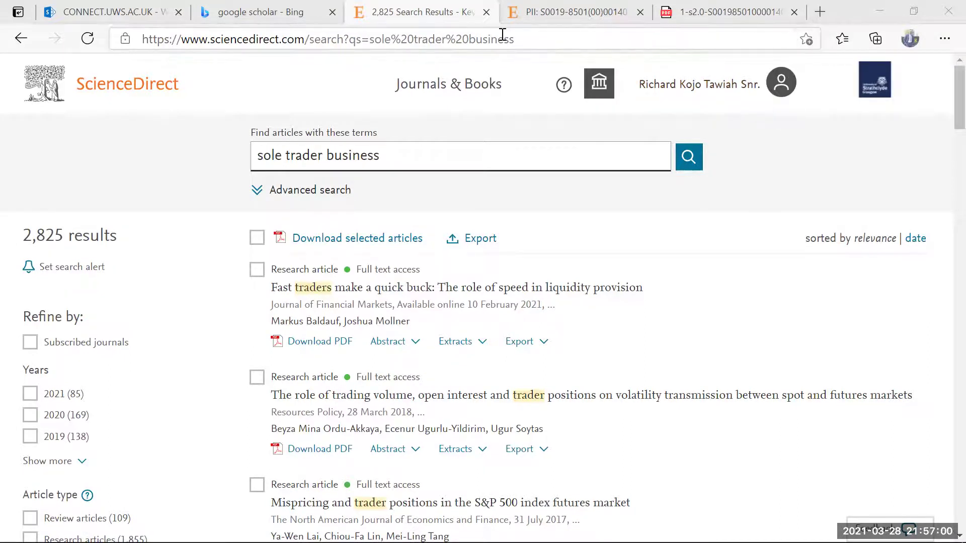
Step: Open a new tab, then change the Bing query from 'google scholar' to 'google z library' and search
{"action": "left_click", "coordinate": [820, 11]}
{"action": "left_click", "coordinate": [235, 11]}
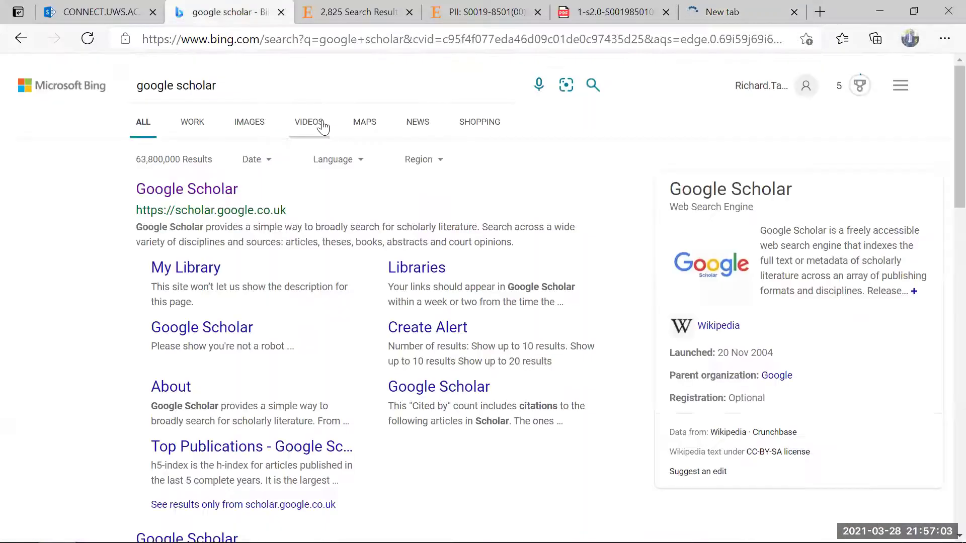
{"action": "left_click", "coordinate": [235, 86]}
{"action": "left_click_drag", "start_coordinate": [178, 86], "coordinate": [274, 90]}
{"action": "type", "text": "zli"}
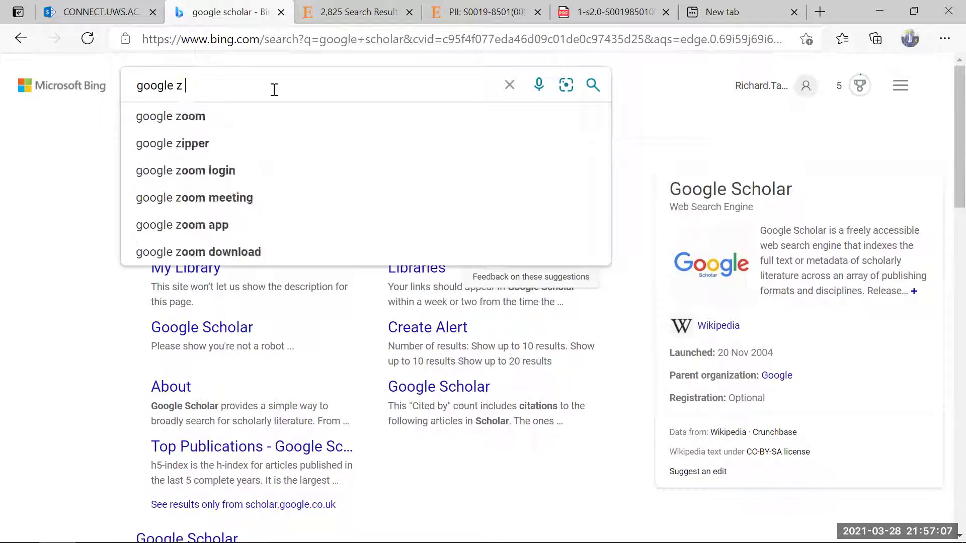
{"action": "key", "text": "BackSpace"}
{"action": "type", "text": "brary"}
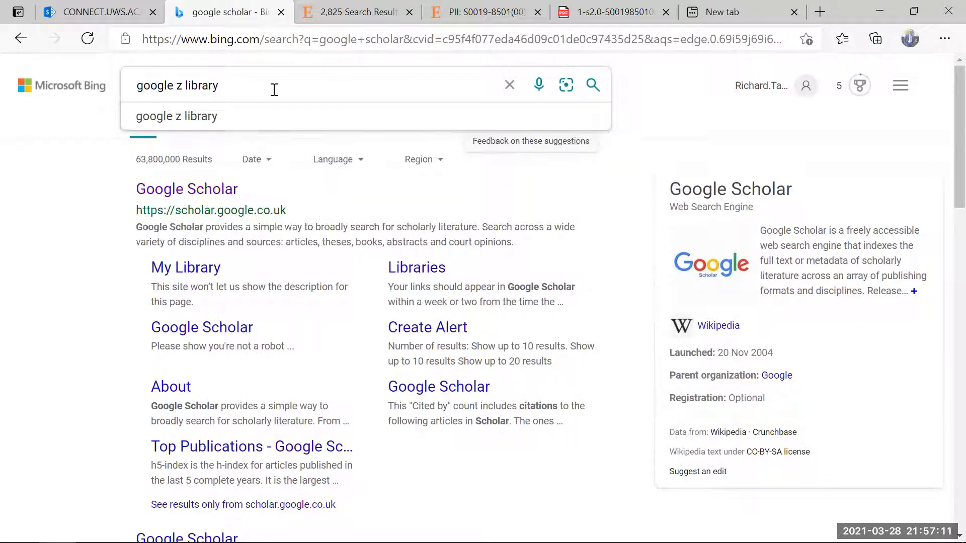
{"action": "key", "text": "Return"}
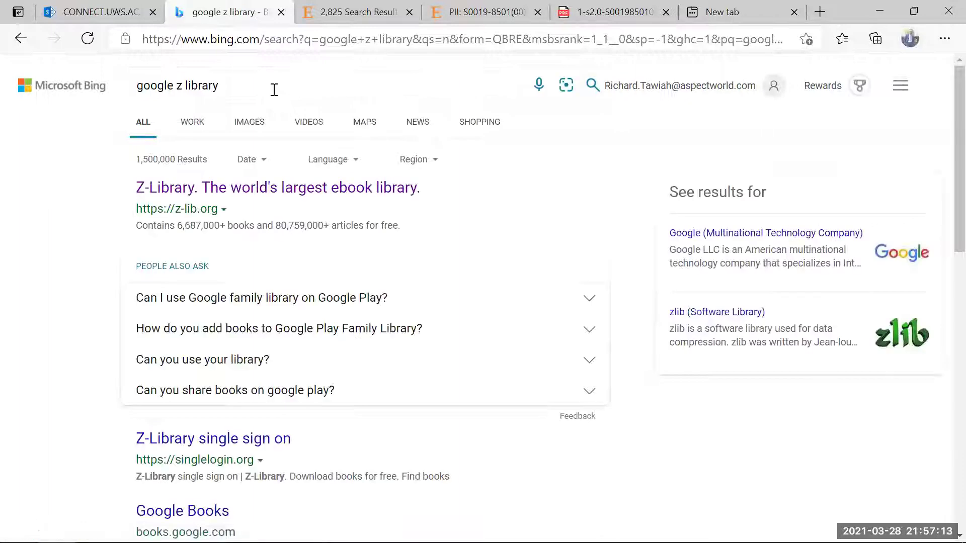
Step: From the Z-Library result, go to Books and run a General Search for 'sole trader business'
{"action": "left_click", "coordinate": [260, 192]}
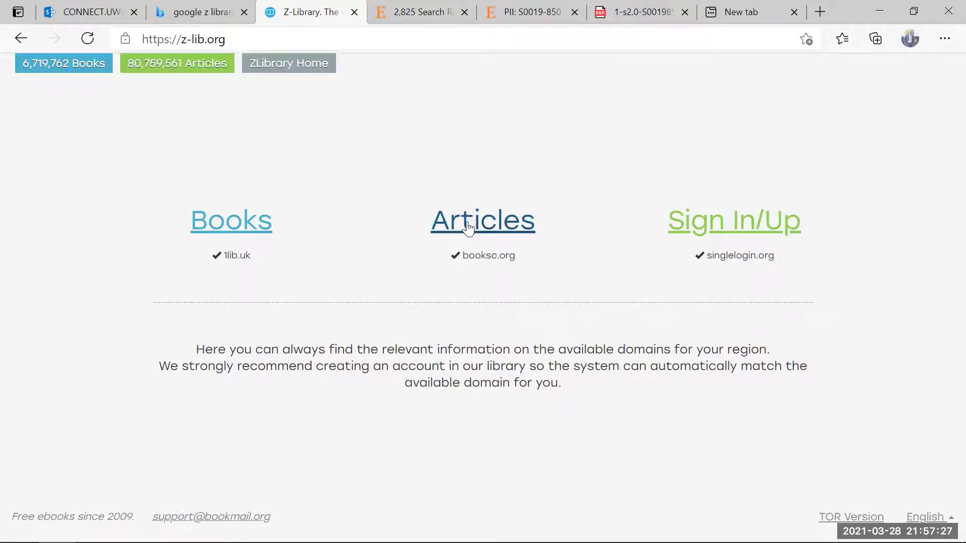
{"action": "left_click", "coordinate": [209, 224]}
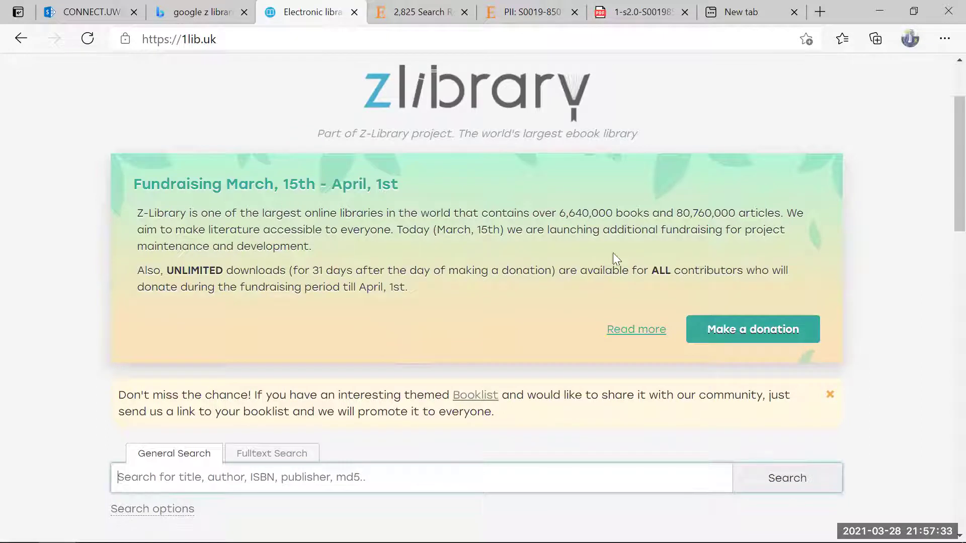
{"action": "scroll", "coordinate": [433, 429], "scroll_direction": "down", "scroll_amount": 2}
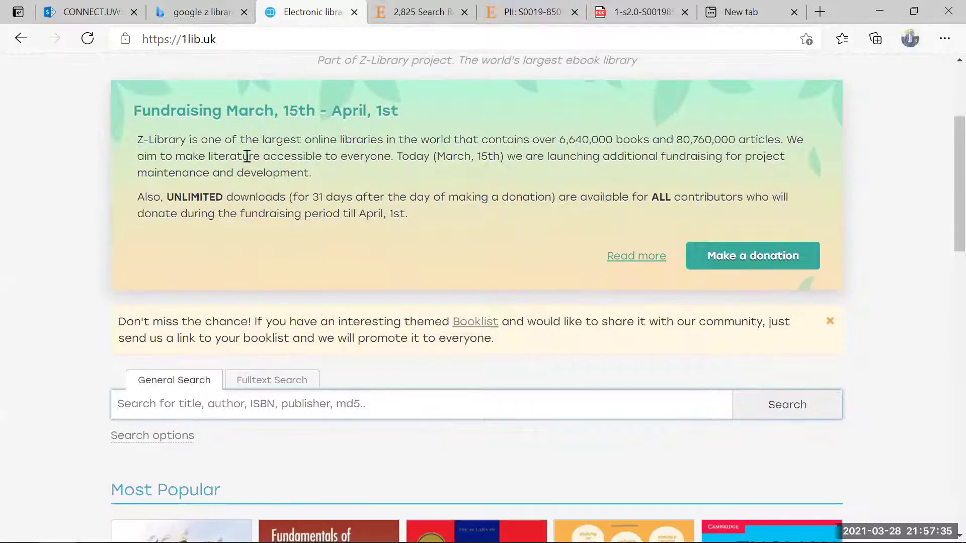
{"action": "scroll", "coordinate": [410, 301], "scroll_direction": "down", "scroll_amount": 4}
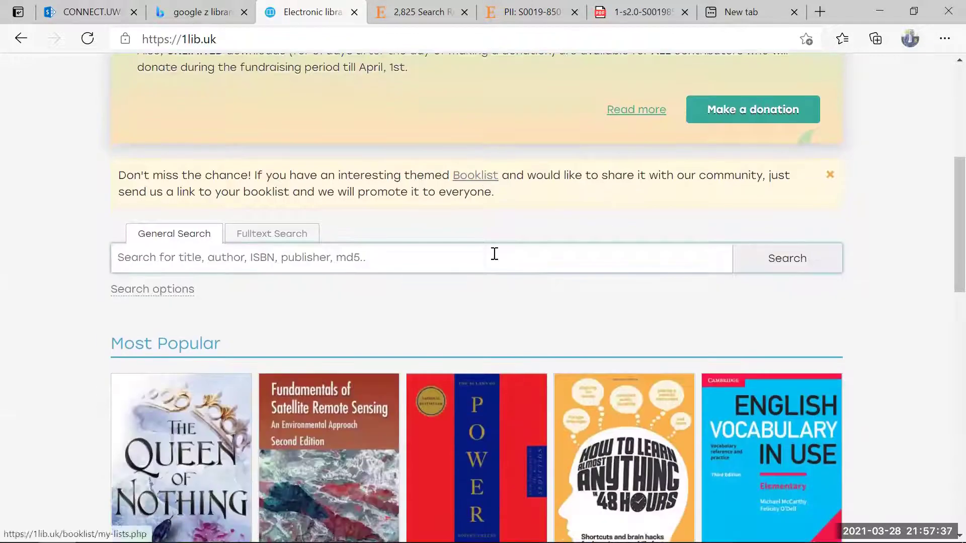
{"action": "scroll", "coordinate": [493, 255], "scroll_direction": "down", "scroll_amount": 2}
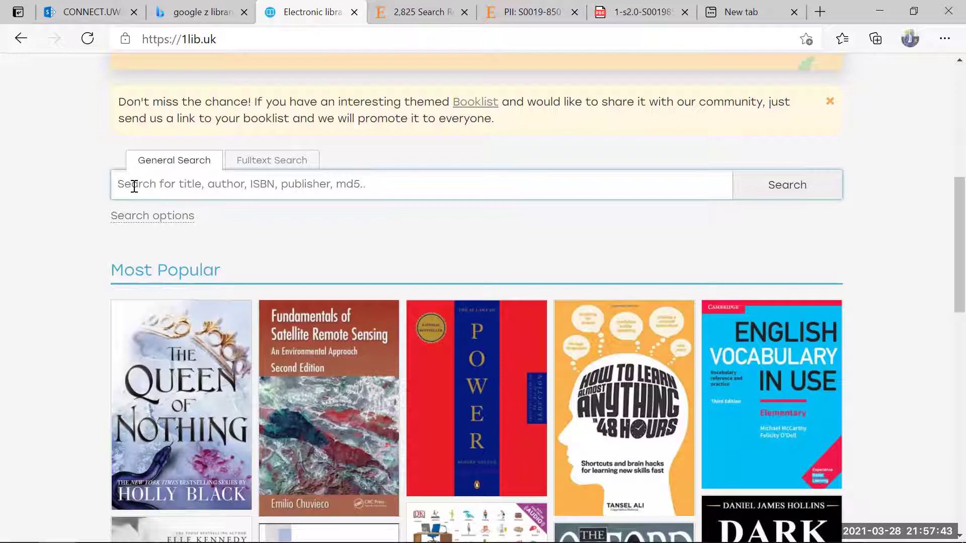
{"action": "type", "text": "s"}
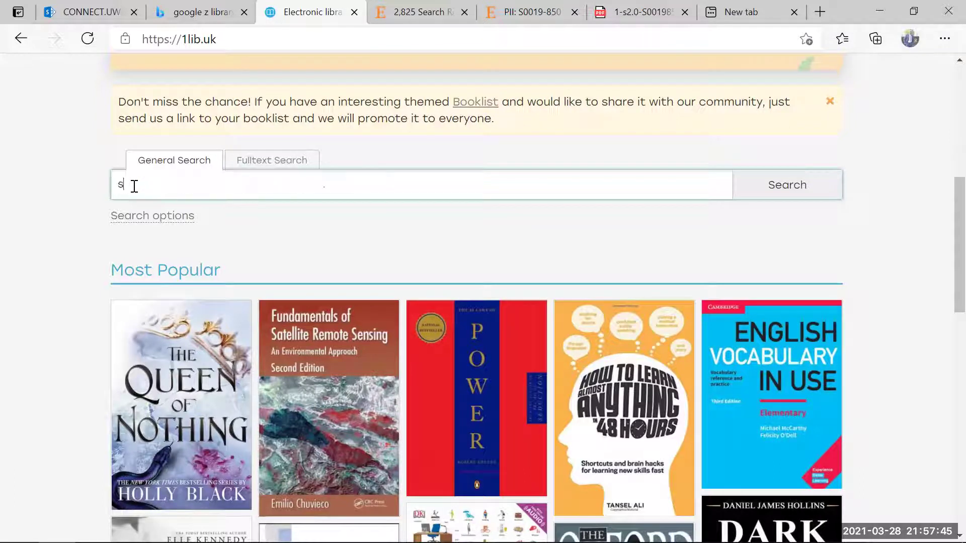
{"action": "type", "text": "ole trader business"}
{"action": "key", "text": "Return"}
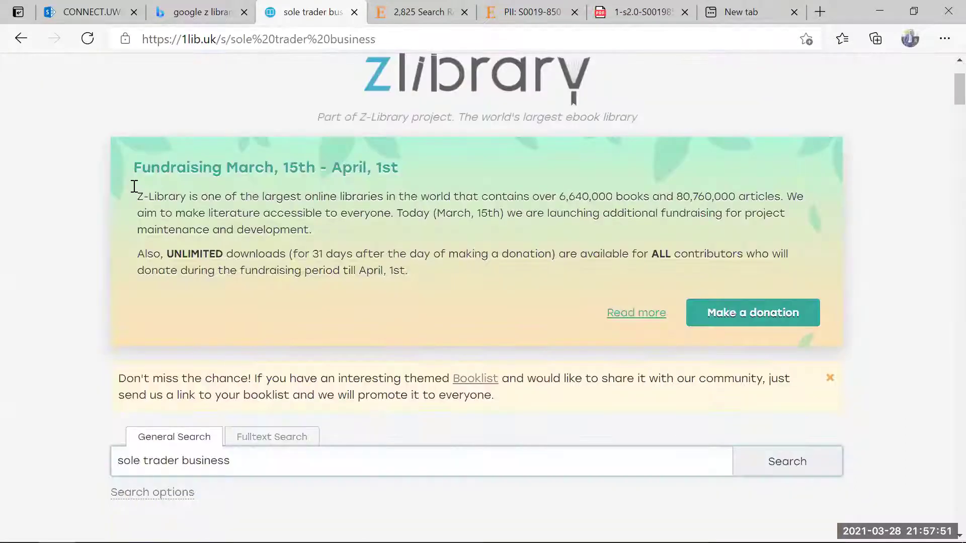
{"action": "scroll", "coordinate": [305, 222], "scroll_direction": "down", "scroll_amount": 7}
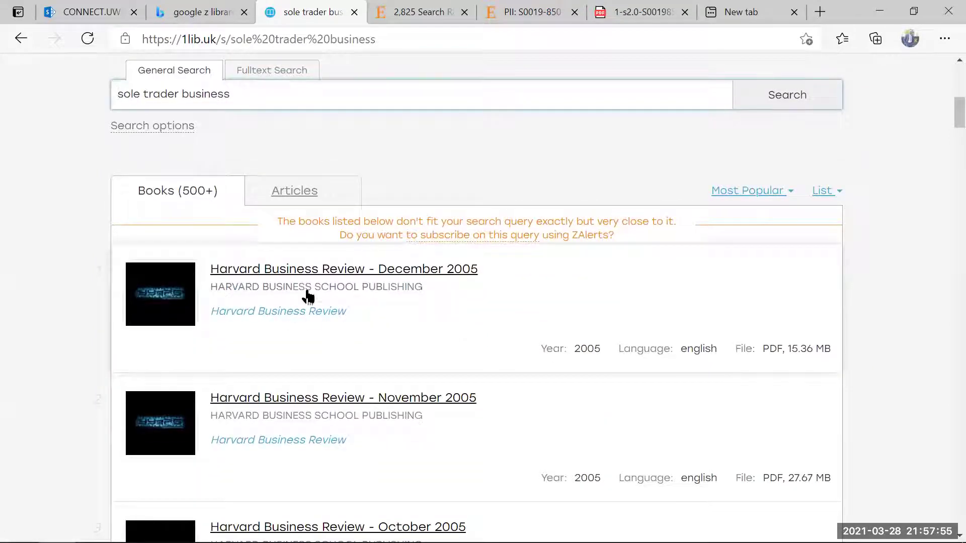
{"action": "scroll", "coordinate": [382, 295], "scroll_direction": "down", "scroll_amount": 3}
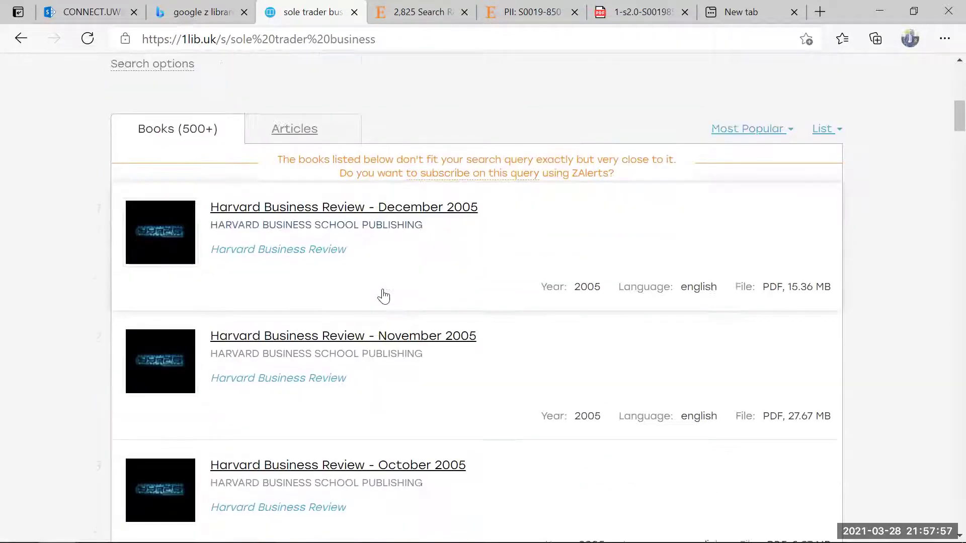
{"action": "scroll", "coordinate": [327, 370], "scroll_direction": "down", "scroll_amount": 6}
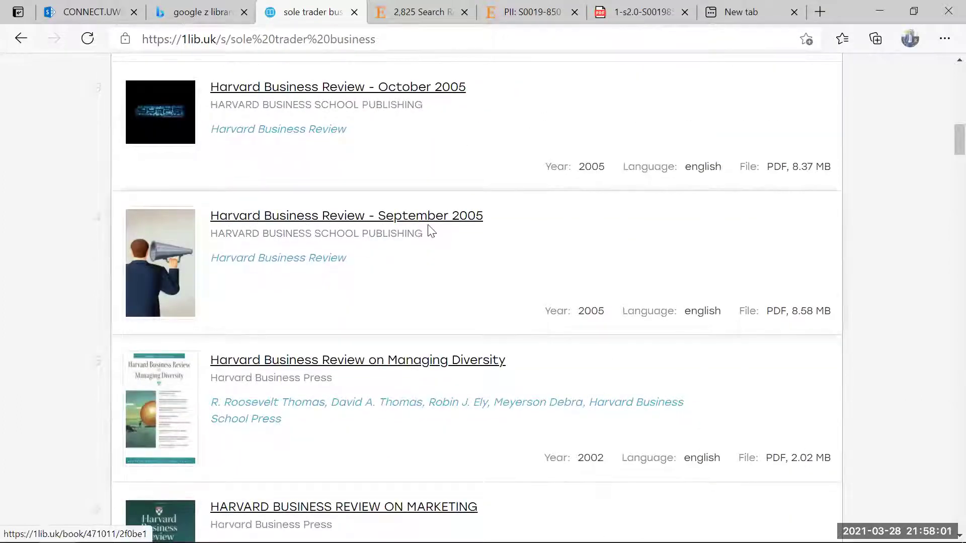
{"action": "scroll", "coordinate": [364, 359], "scroll_direction": "down", "scroll_amount": 4}
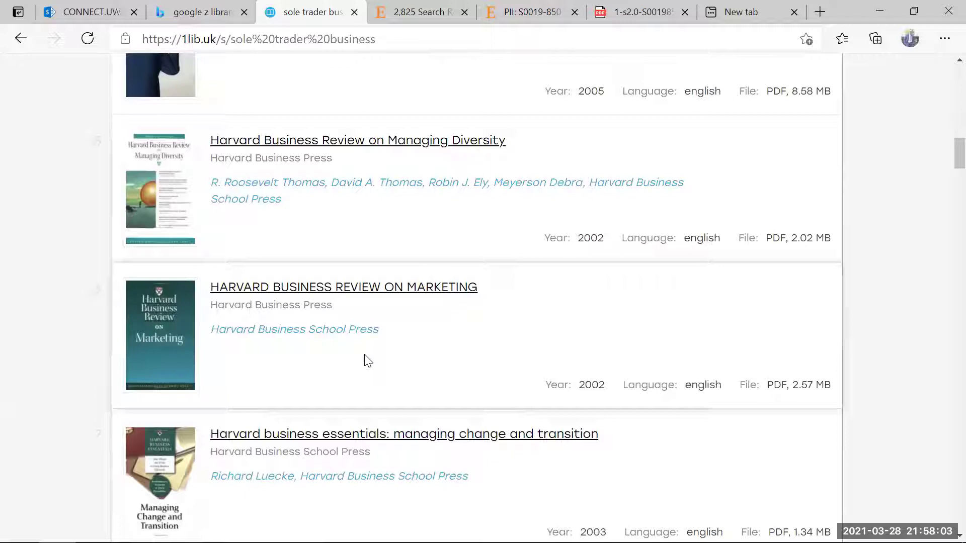
{"action": "scroll", "coordinate": [371, 360], "scroll_direction": "down", "scroll_amount": 3}
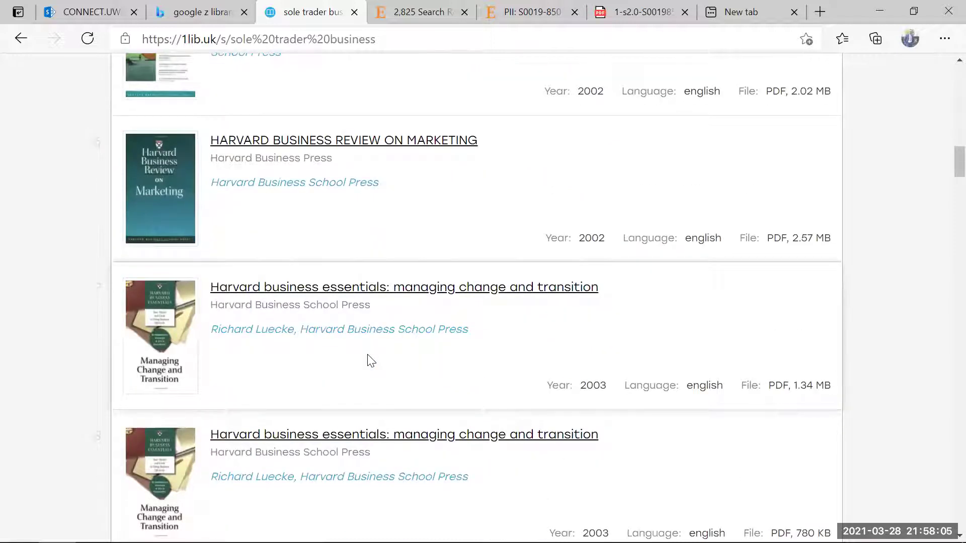
{"action": "scroll", "coordinate": [371, 360], "scroll_direction": "down", "scroll_amount": 4}
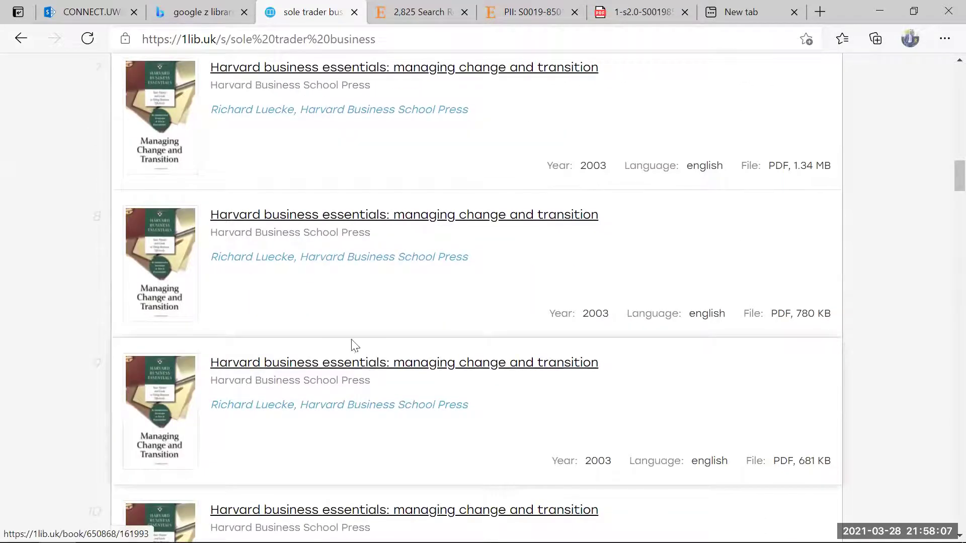
{"action": "scroll", "coordinate": [420, 418], "scroll_direction": "down", "scroll_amount": 8}
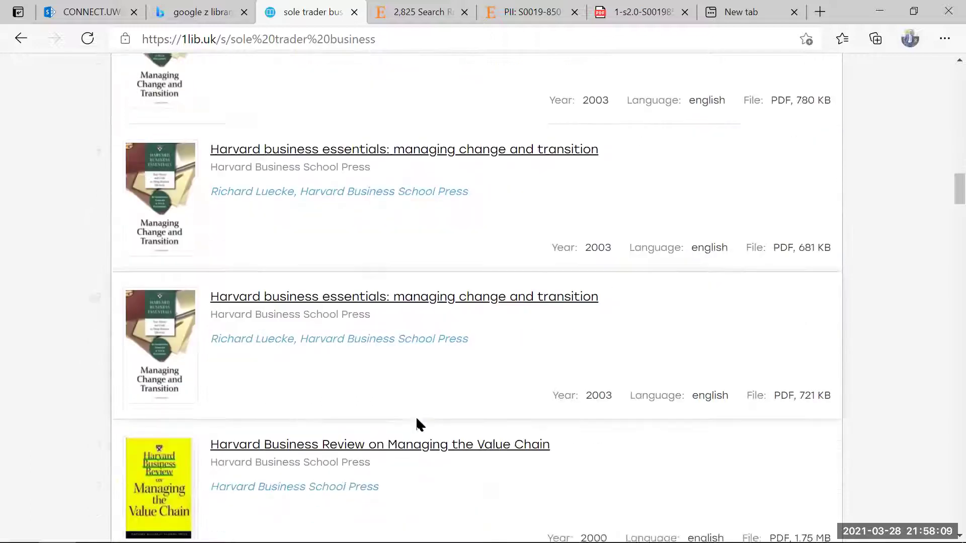
{"action": "scroll", "coordinate": [416, 422], "scroll_direction": "down", "scroll_amount": 1}
{"action": "scroll", "coordinate": [417, 425], "scroll_direction": "down", "scroll_amount": 1}
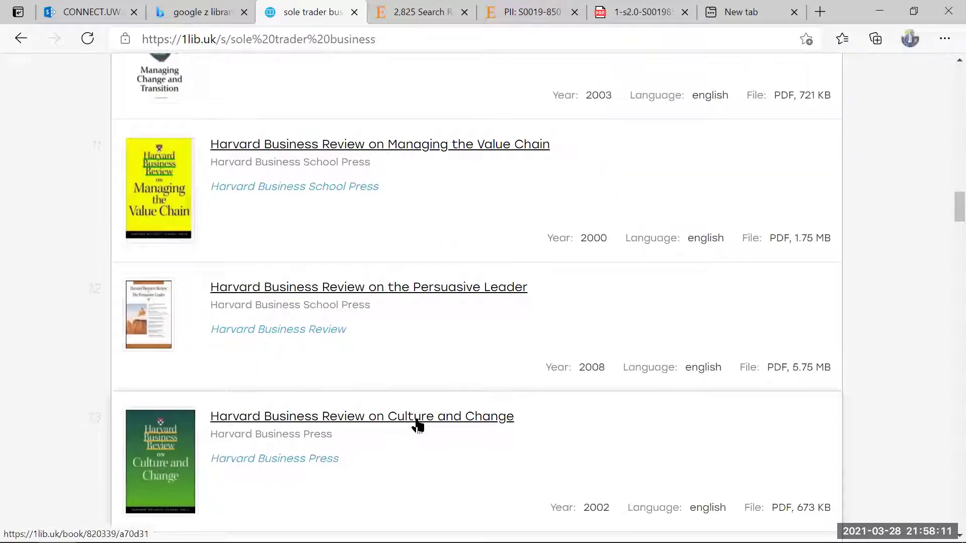
{"action": "scroll", "coordinate": [604, 444], "scroll_direction": "down", "scroll_amount": 10}
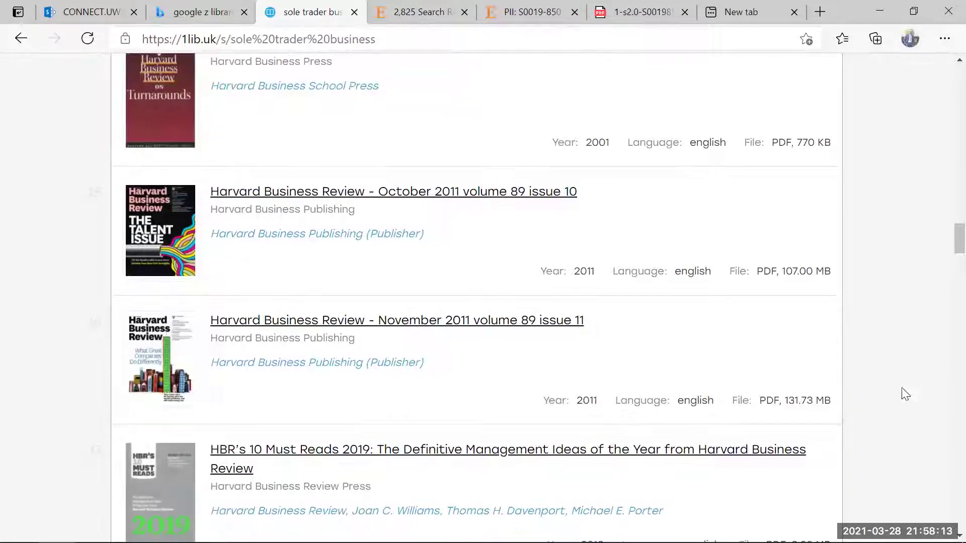
{"action": "left_click_drag", "start_coordinate": [955, 235], "coordinate": [940, 71]}
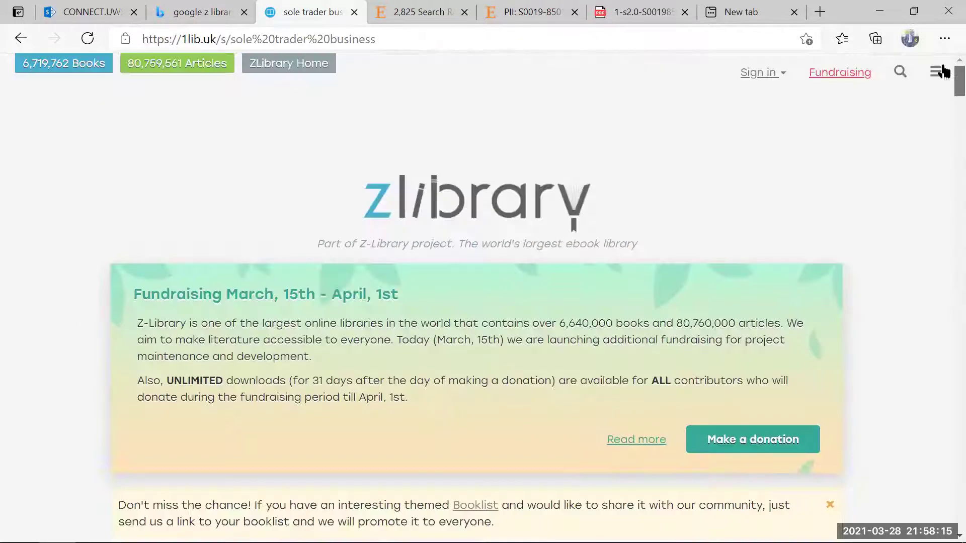
{"action": "scroll", "coordinate": [287, 421], "scroll_direction": "down", "scroll_amount": 5}
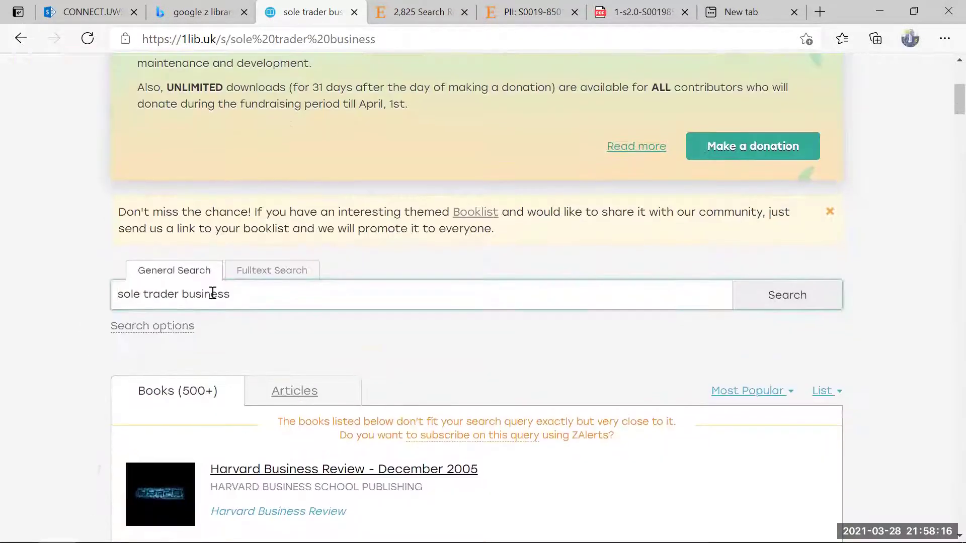
Step: Replace the General Search query with 'advantages of limited liability companies' and run it
{"action": "triple_click", "coordinate": [119, 293]}
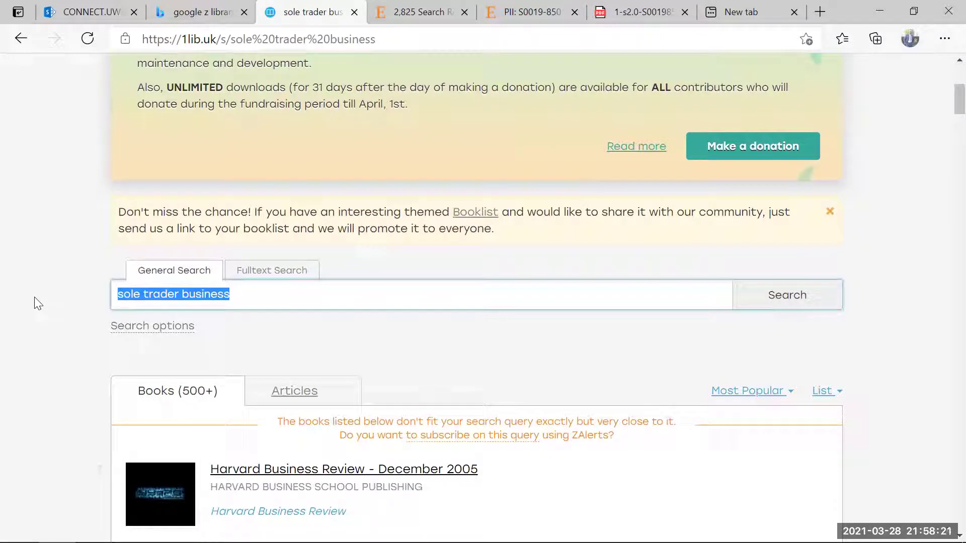
{"action": "type", "text": "advantages of"}
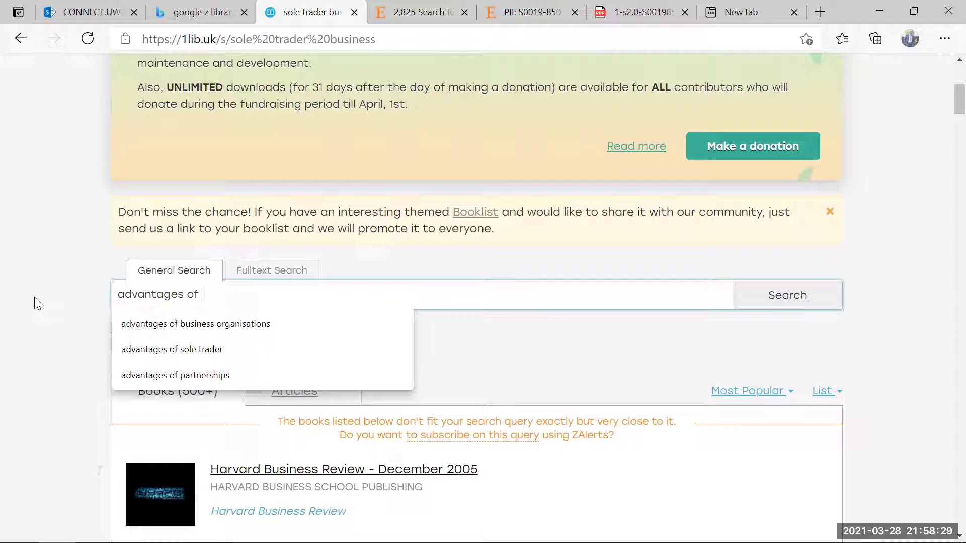
{"action": "type", "text": "limited"}
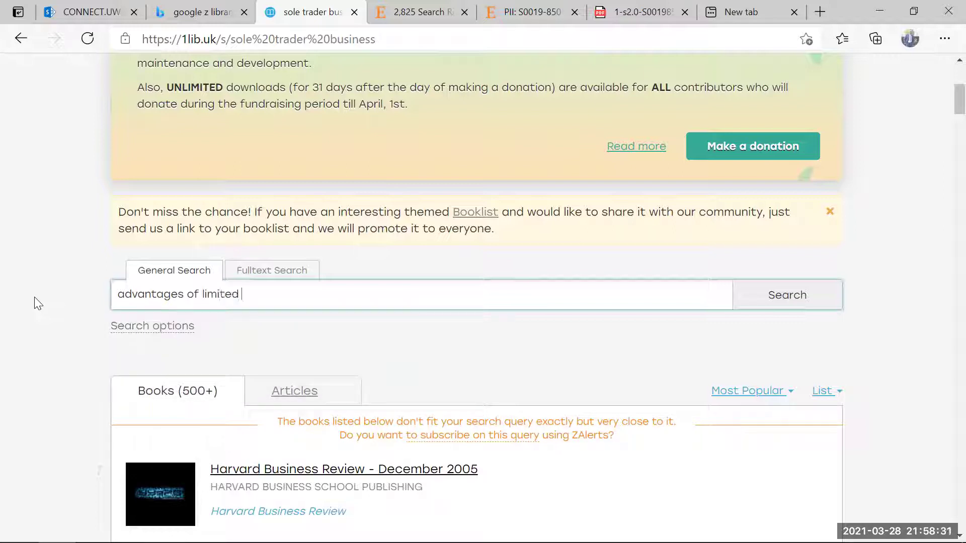
{"action": "type", "text": " liability comp"}
{"action": "key", "text": "BackSpace"}
{"action": "key", "text": "BackSpace"}
{"action": "key", "text": "BackSpace"}
{"action": "key", "text": "BackSpace"}
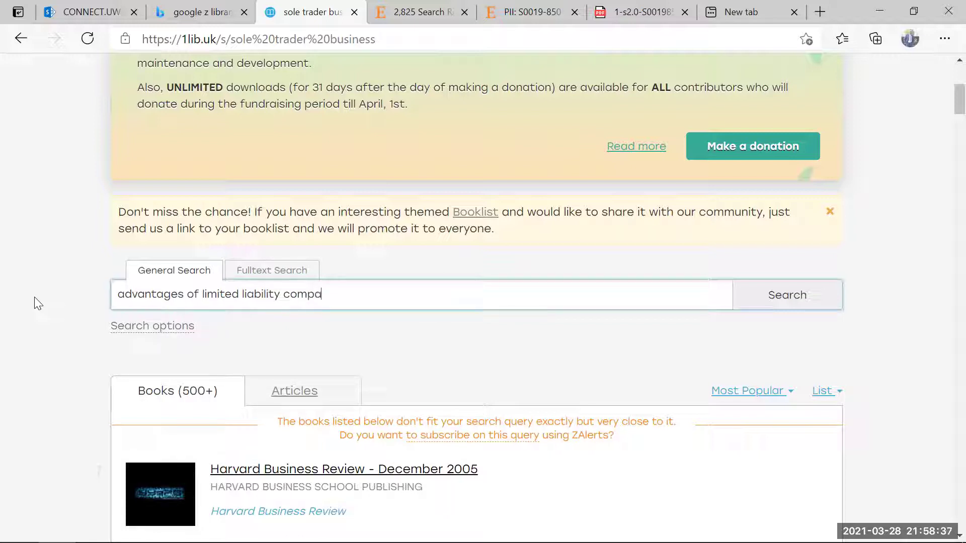
{"action": "type", "text": "companies"}
{"action": "key", "text": "Return"}
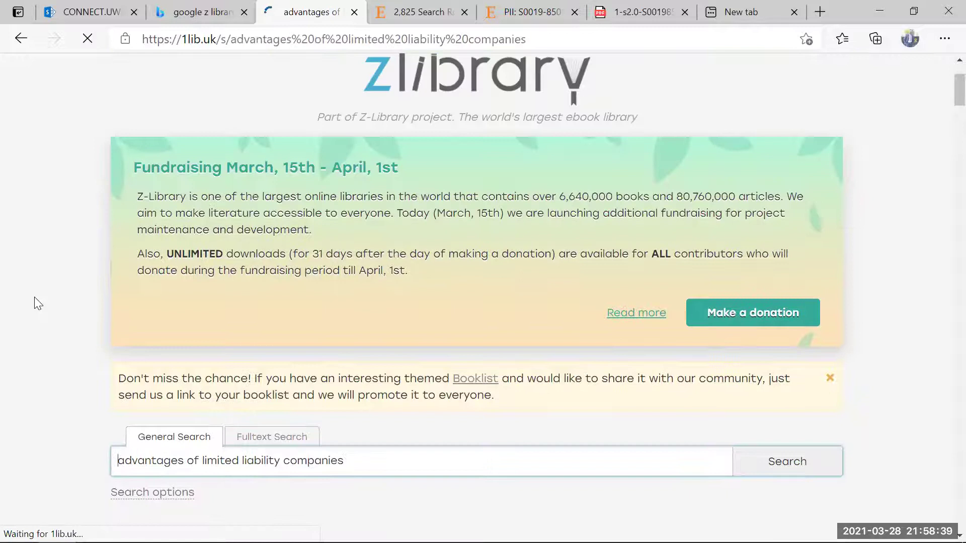
{"action": "scroll", "coordinate": [198, 422], "scroll_direction": "down", "scroll_amount": 7}
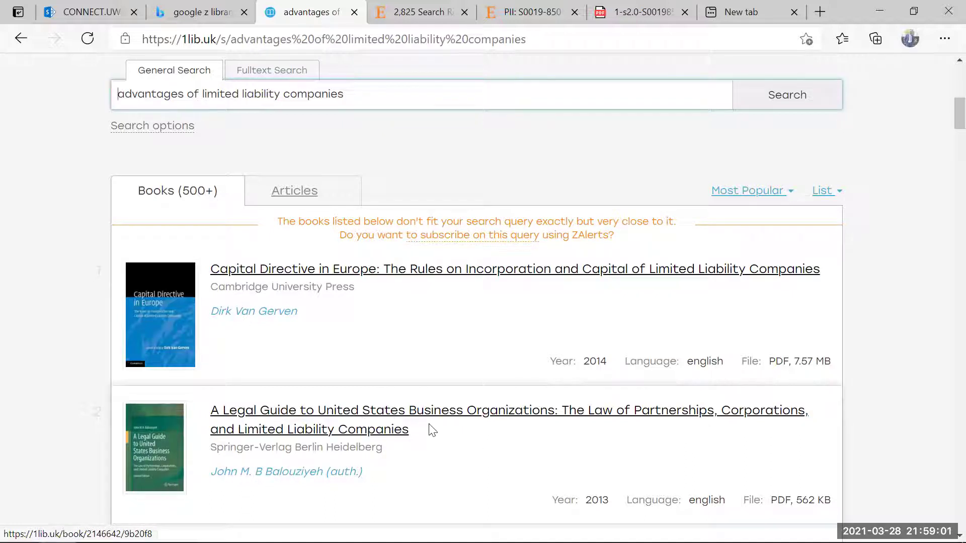
{"action": "scroll", "coordinate": [432, 430], "scroll_direction": "down", "scroll_amount": 1}
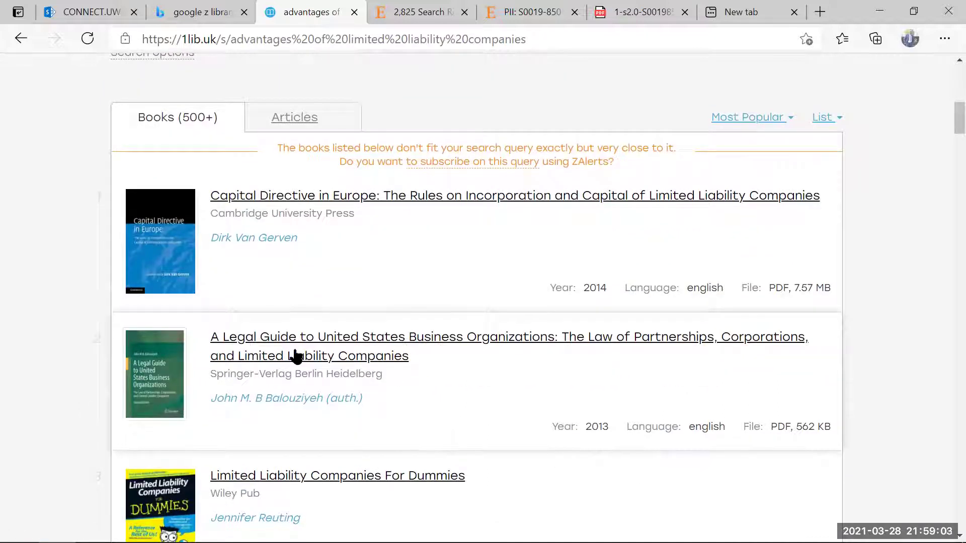
{"action": "scroll", "coordinate": [488, 366], "scroll_direction": "down", "scroll_amount": 1}
{"action": "scroll", "coordinate": [490, 367], "scroll_direction": "down", "scroll_amount": 1}
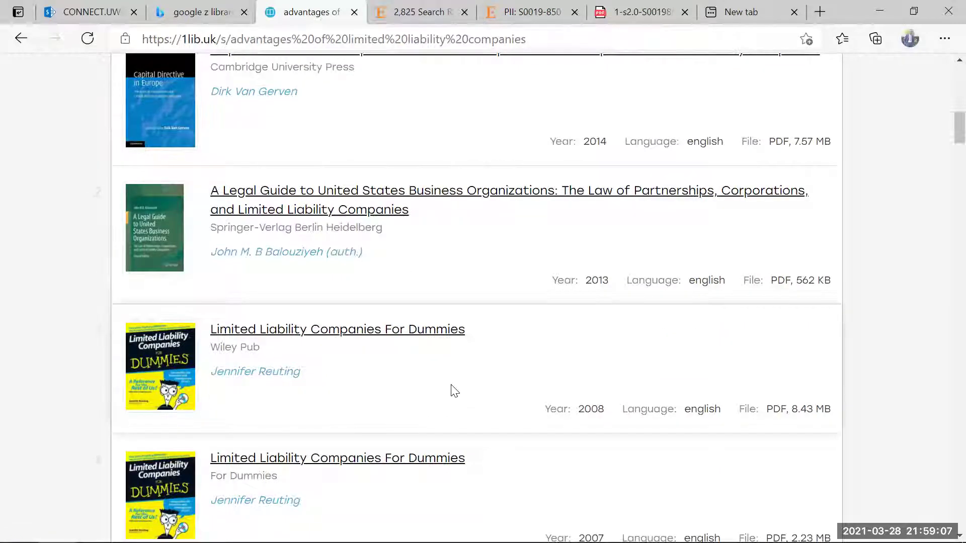
{"action": "scroll", "coordinate": [453, 390], "scroll_direction": "down", "scroll_amount": 1}
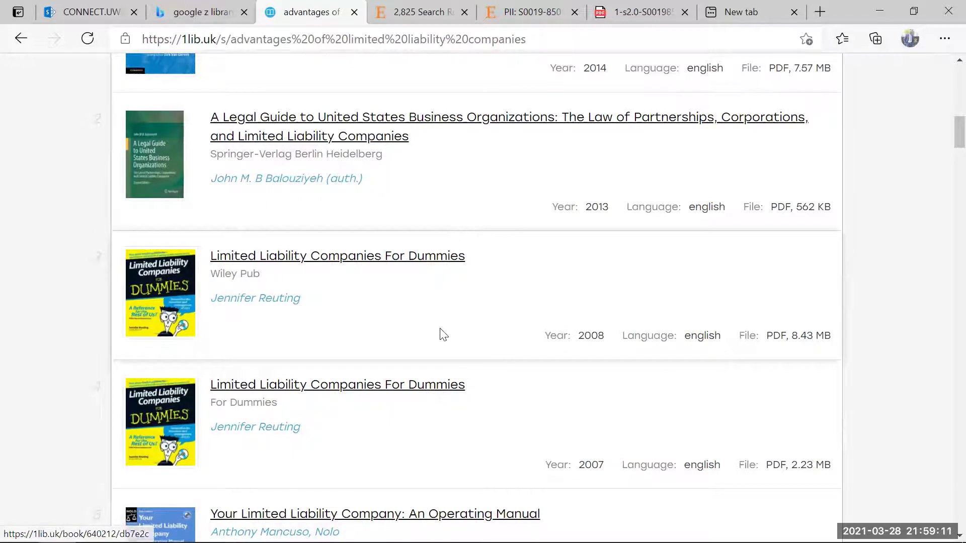
{"action": "scroll", "coordinate": [442, 335], "scroll_direction": "down", "scroll_amount": 2}
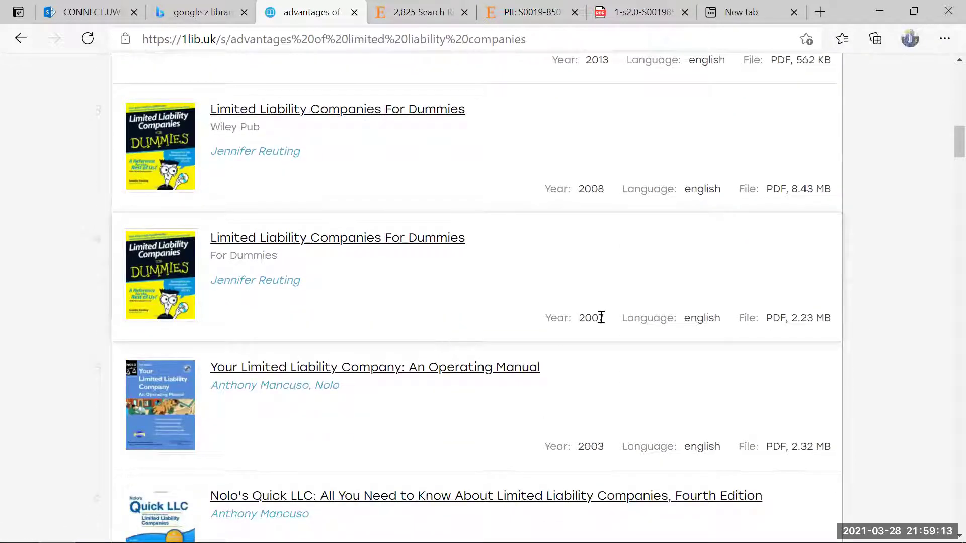
{"action": "scroll", "coordinate": [524, 379], "scroll_direction": "down", "scroll_amount": 2}
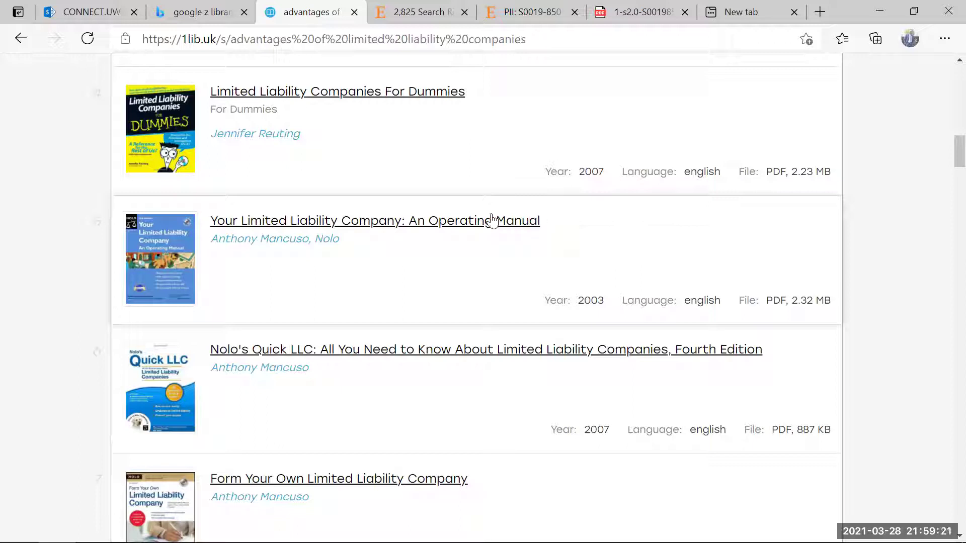
{"action": "scroll", "coordinate": [433, 395], "scroll_direction": "down", "scroll_amount": 1}
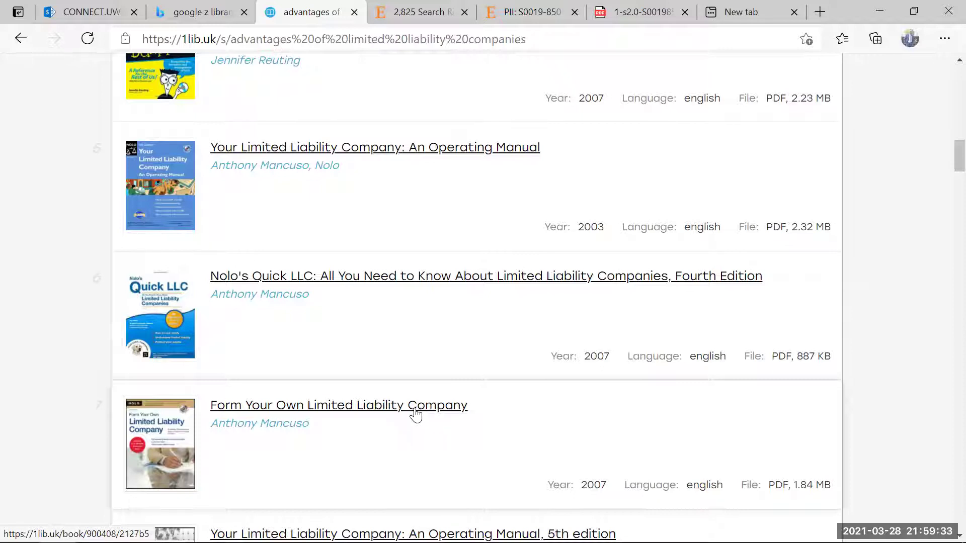
{"action": "scroll", "coordinate": [415, 413], "scroll_direction": "down", "scroll_amount": 3}
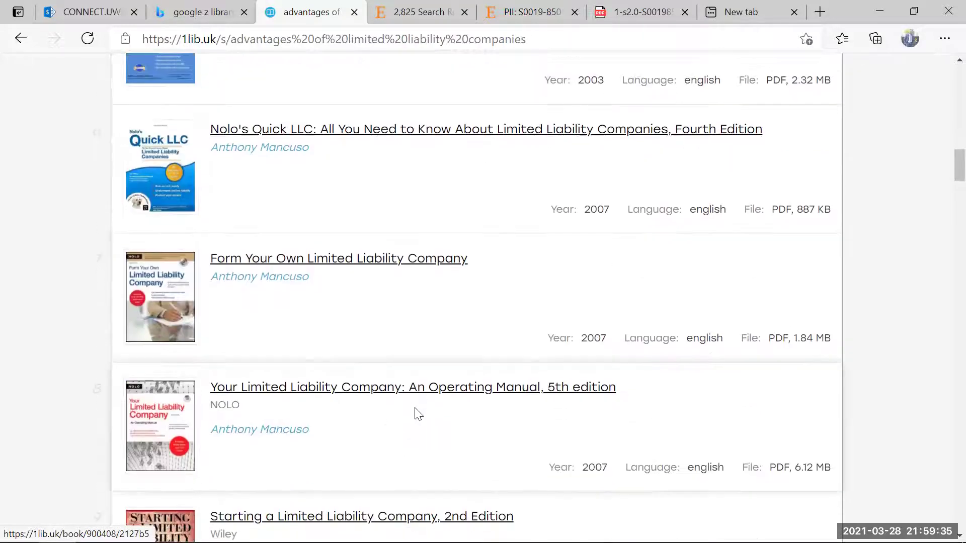
{"action": "scroll", "coordinate": [412, 408], "scroll_direction": "down", "scroll_amount": 4}
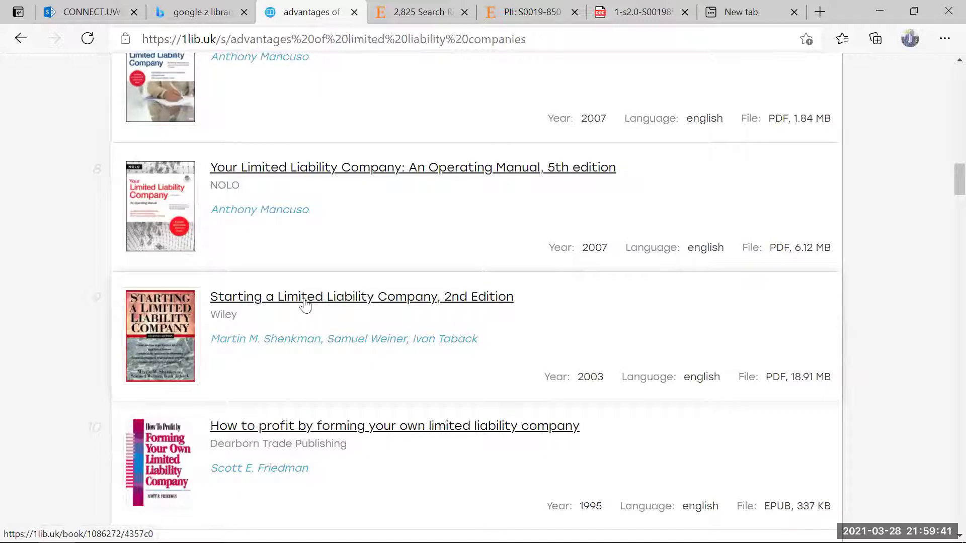
{"action": "scroll", "coordinate": [305, 305], "scroll_direction": "down", "scroll_amount": 1}
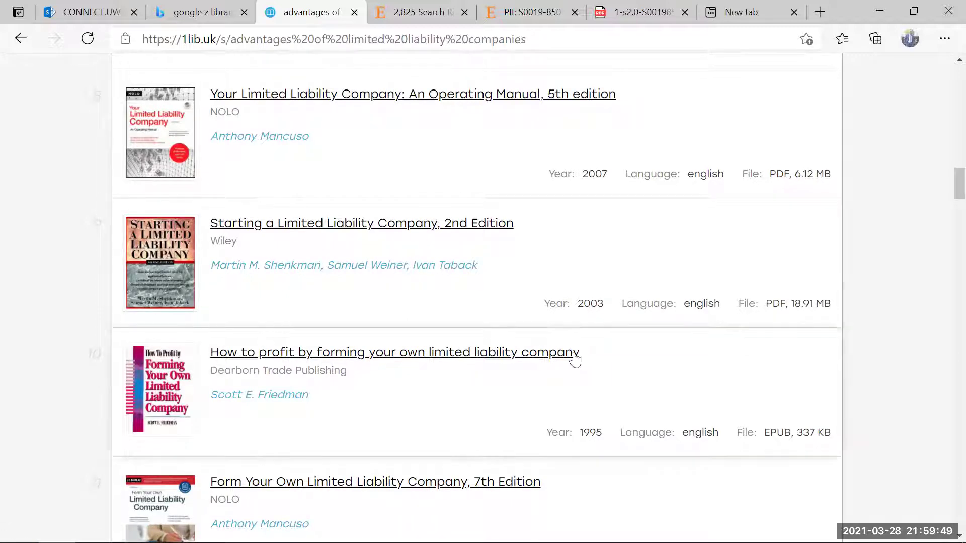
{"action": "scroll", "coordinate": [561, 351], "scroll_direction": "down", "scroll_amount": 1}
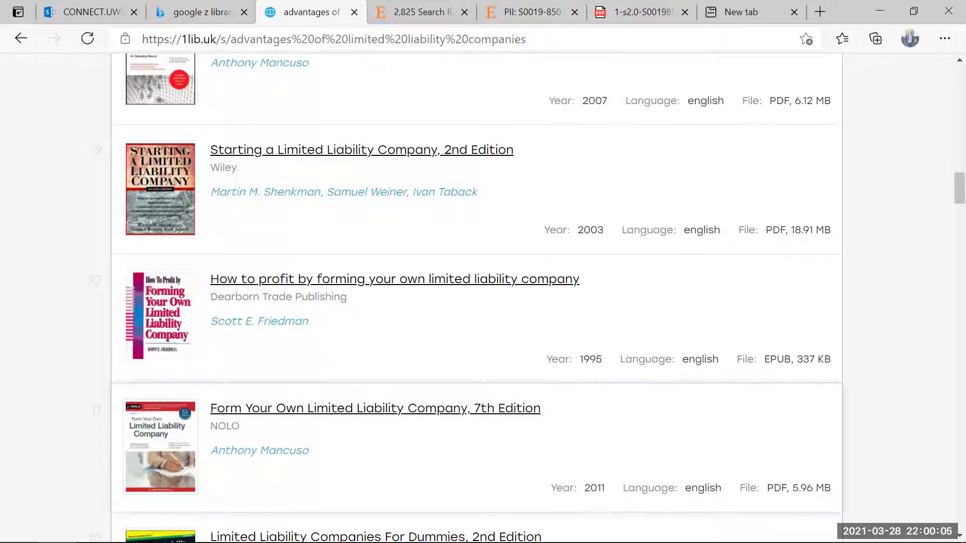
Step: Open 'Form Your Own Limited Liability Company, 7th Edition' and download its 5.96 MB PDF
{"action": "left_click", "coordinate": [288, 413]}
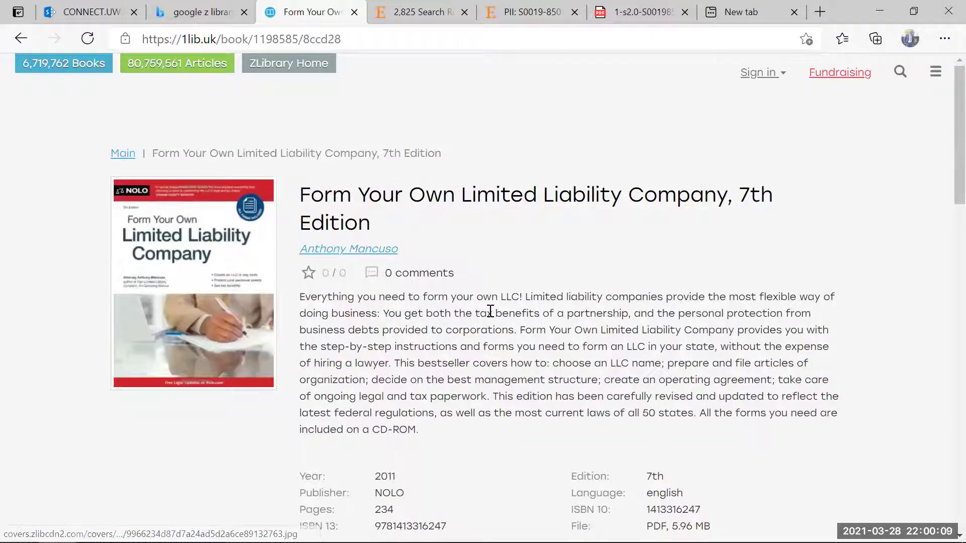
{"action": "scroll", "coordinate": [492, 313], "scroll_direction": "down", "scroll_amount": 3}
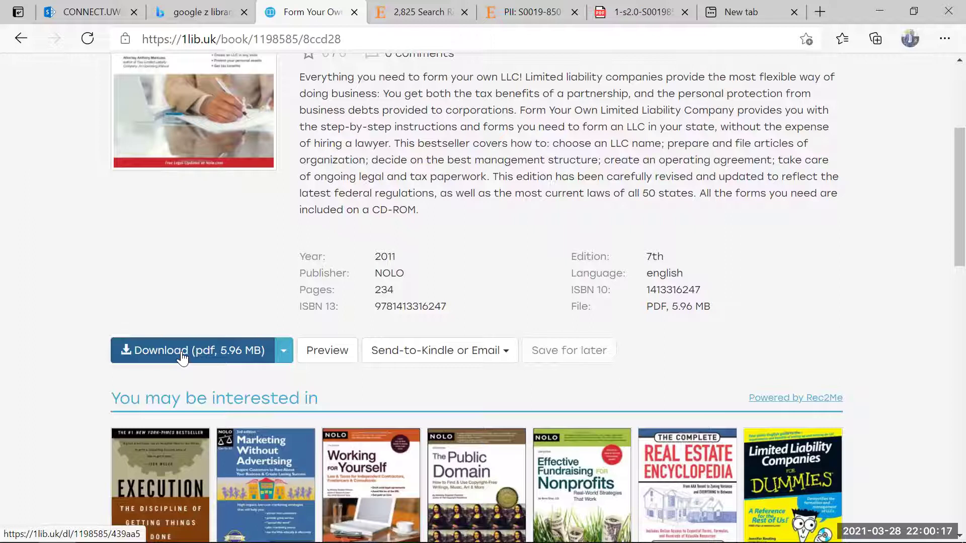
{"action": "left_click", "coordinate": [182, 357]}
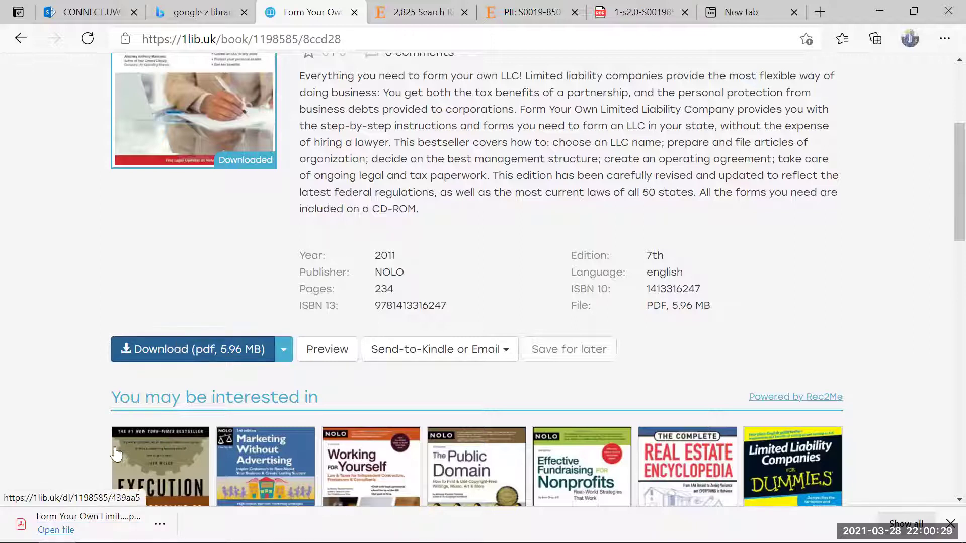
Step: Open the downloaded LLC book PDF and scroll to its table of contents
{"action": "left_click", "coordinate": [101, 524]}
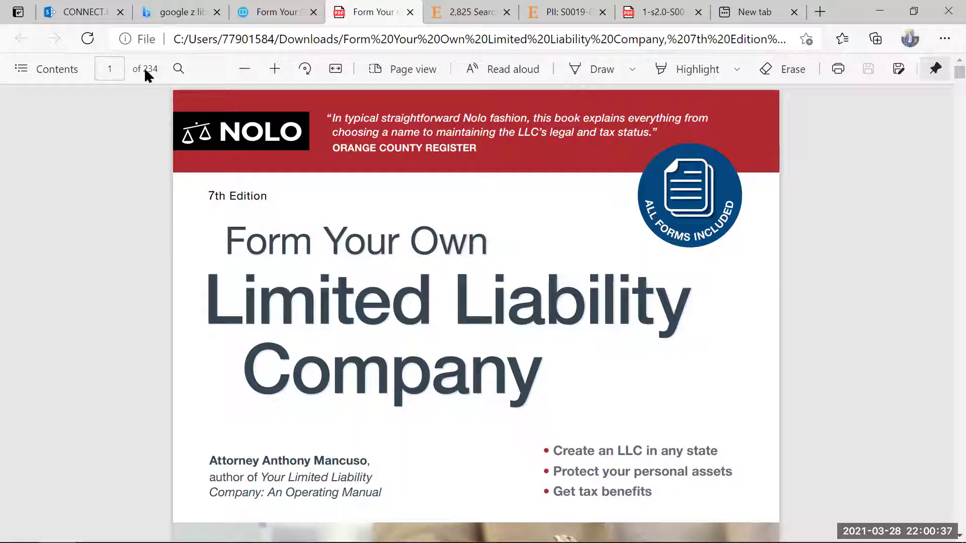
{"action": "scroll", "coordinate": [391, 269], "scroll_direction": "down", "scroll_amount": 8}
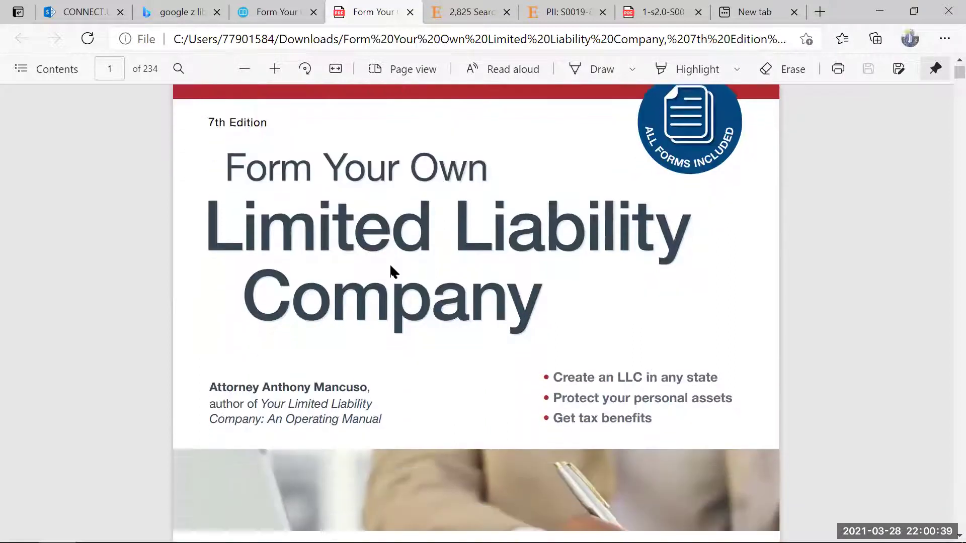
{"action": "scroll", "coordinate": [389, 267], "scroll_direction": "up", "scroll_amount": 5}
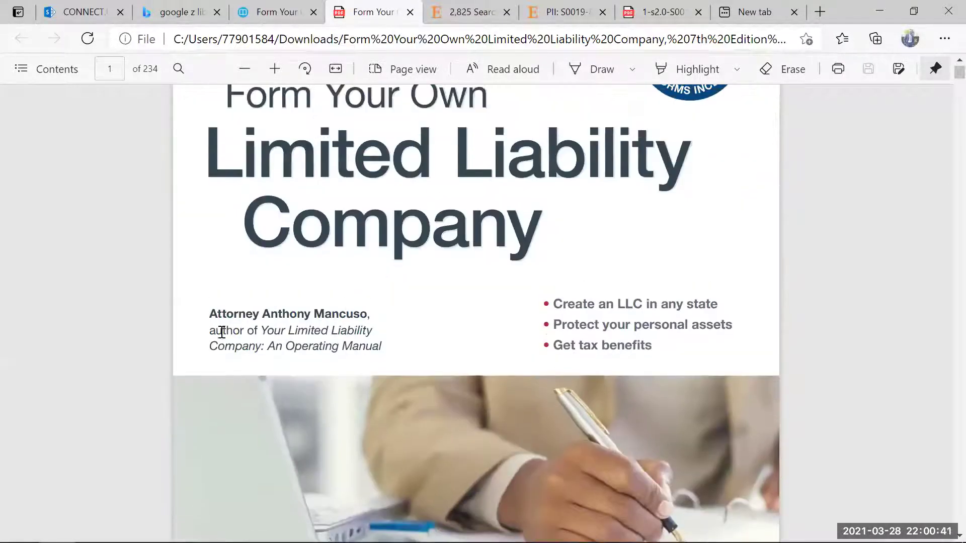
{"action": "scroll", "coordinate": [552, 342], "scroll_direction": "down", "scroll_amount": 15}
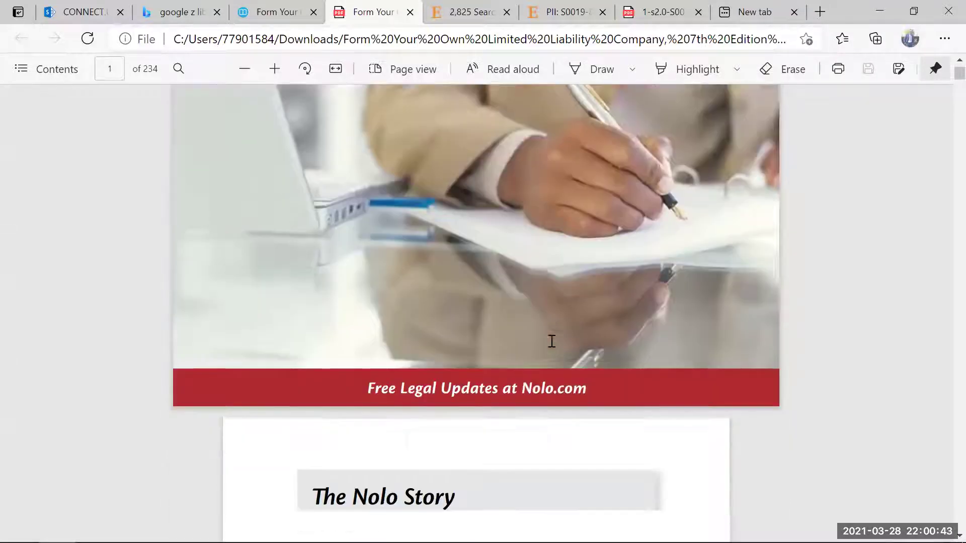
{"action": "scroll", "coordinate": [545, 342], "scroll_direction": "down", "scroll_amount": 15}
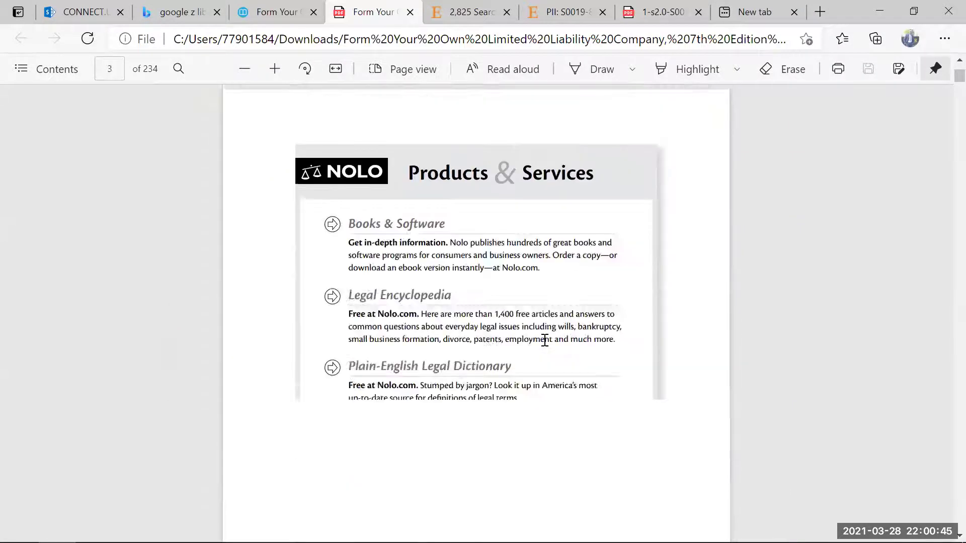
{"action": "scroll", "coordinate": [544, 342], "scroll_direction": "down", "scroll_amount": 12}
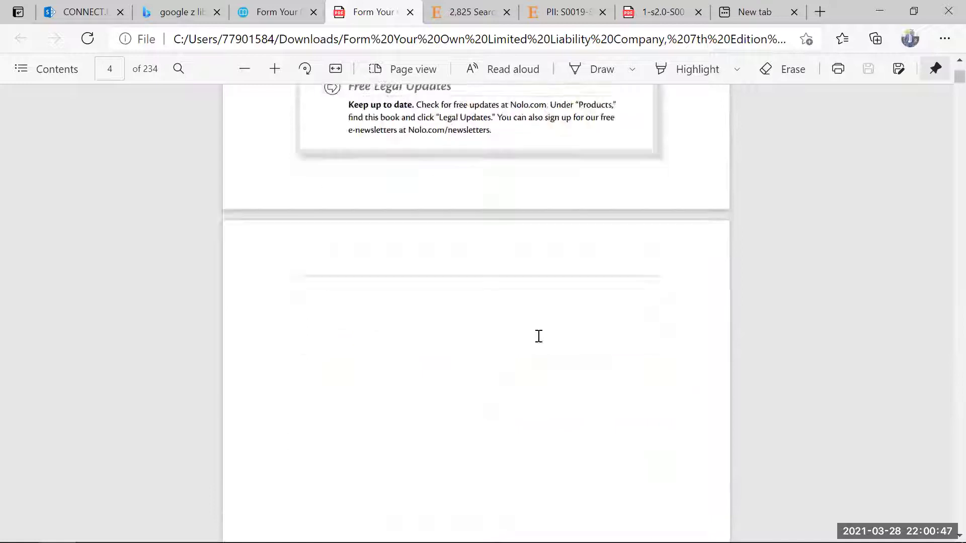
{"action": "scroll", "coordinate": [540, 343], "scroll_direction": "down", "scroll_amount": 15}
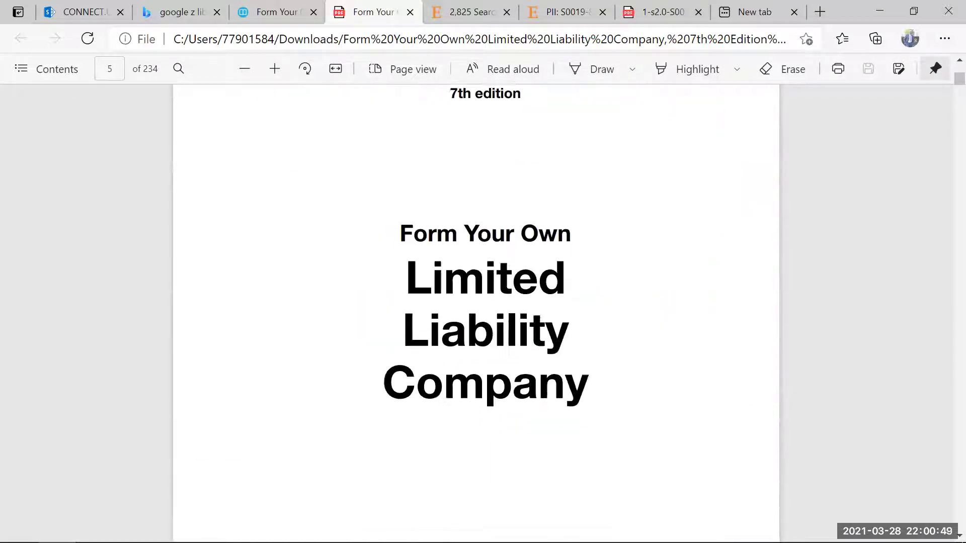
{"action": "scroll", "coordinate": [536, 339], "scroll_direction": "down", "scroll_amount": 12}
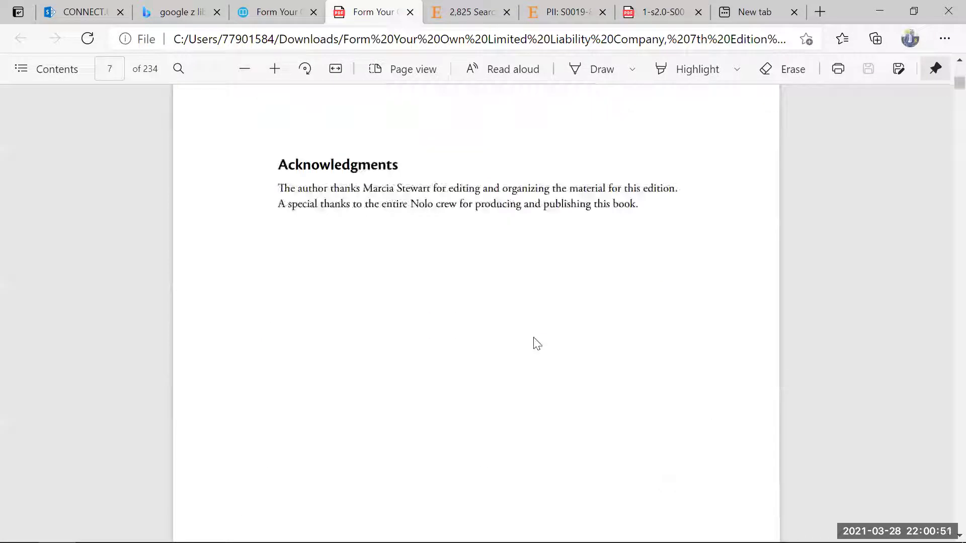
{"action": "scroll", "coordinate": [537, 343], "scroll_direction": "down", "scroll_amount": 15}
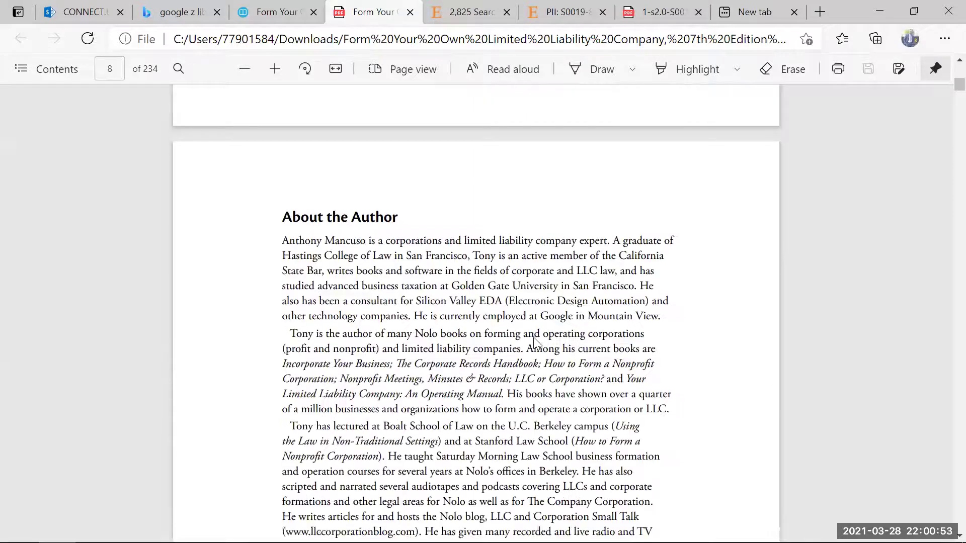
{"action": "scroll", "coordinate": [535, 337], "scroll_direction": "down", "scroll_amount": 15}
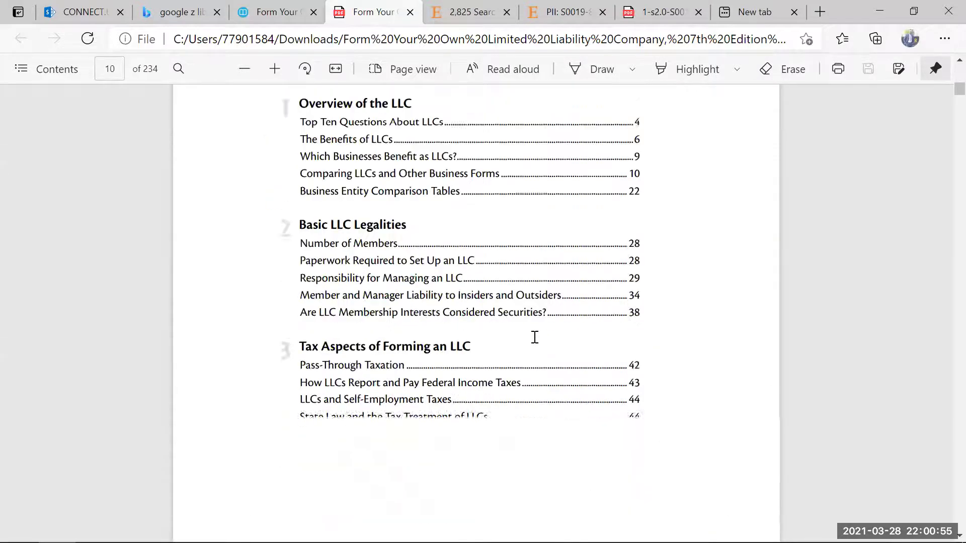
{"action": "scroll", "coordinate": [535, 337], "scroll_direction": "up", "scroll_amount": 3}
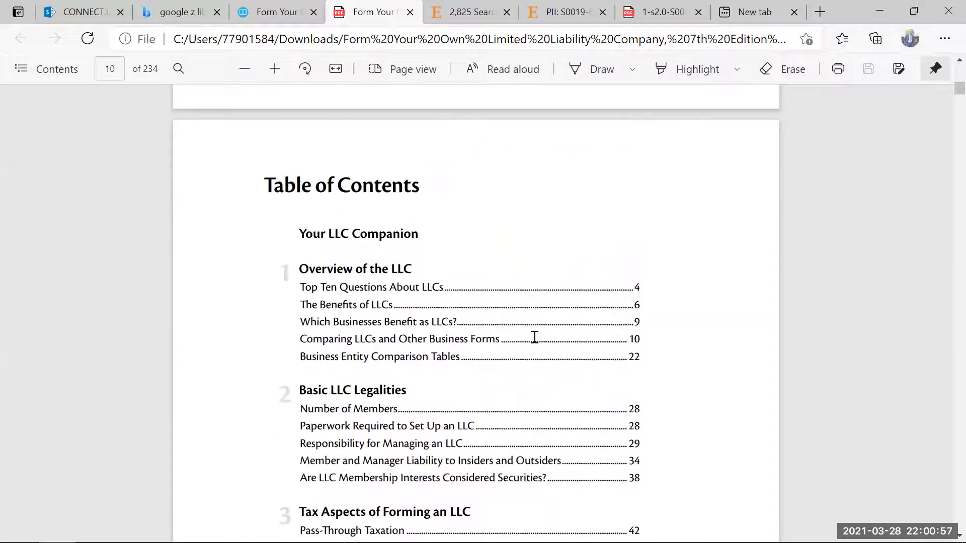
{"action": "scroll", "coordinate": [535, 337], "scroll_direction": "down", "scroll_amount": 2}
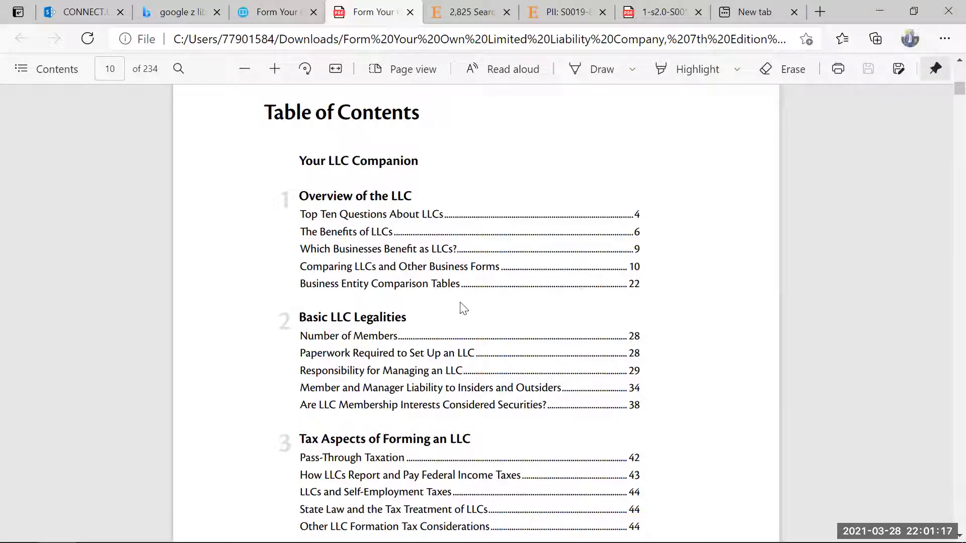
Step: Jump to 'Comparing LLCs and Other Business Forms' and read through Sole Proprietorship to General Partnerships
{"action": "left_click", "coordinate": [390, 274]}
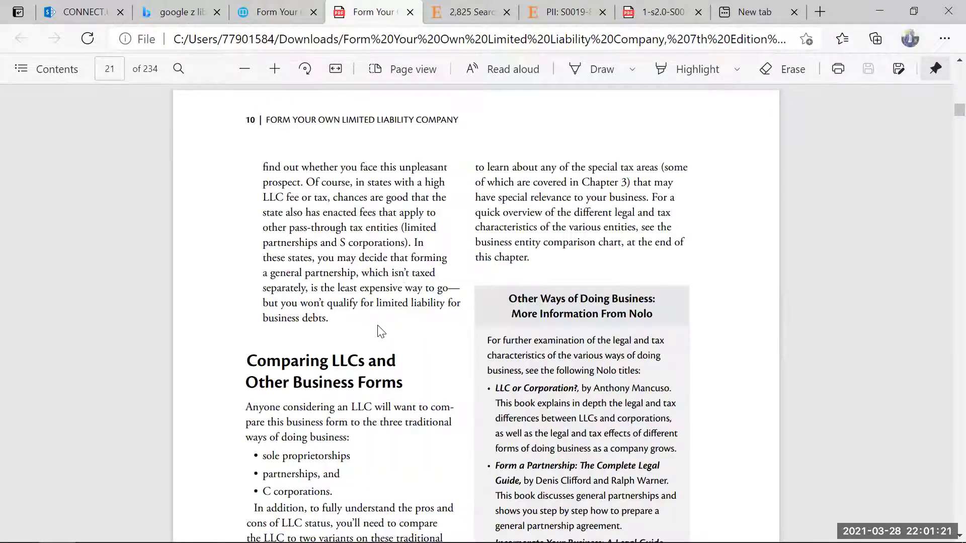
{"action": "scroll", "coordinate": [381, 331], "scroll_direction": "down", "scroll_amount": 3}
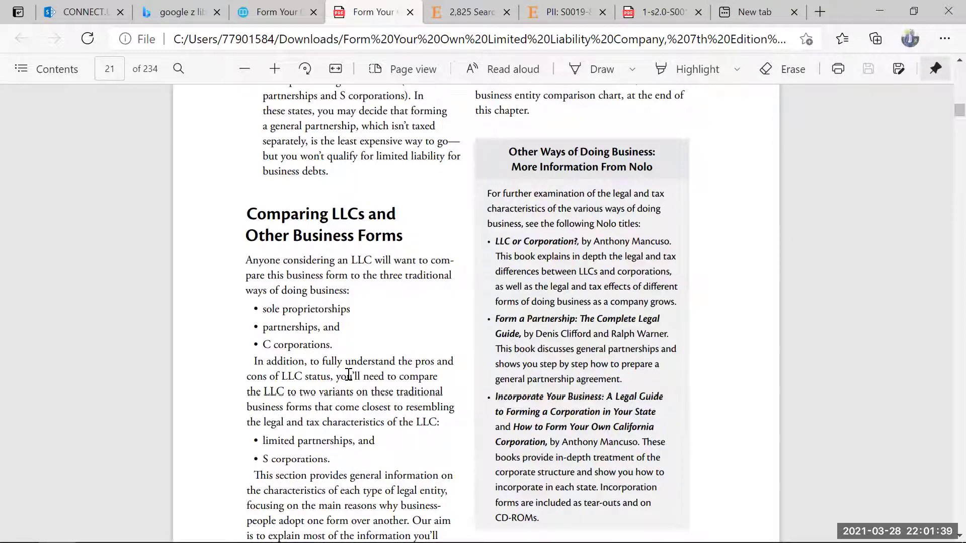
{"action": "scroll", "coordinate": [349, 375], "scroll_direction": "down", "scroll_amount": 5}
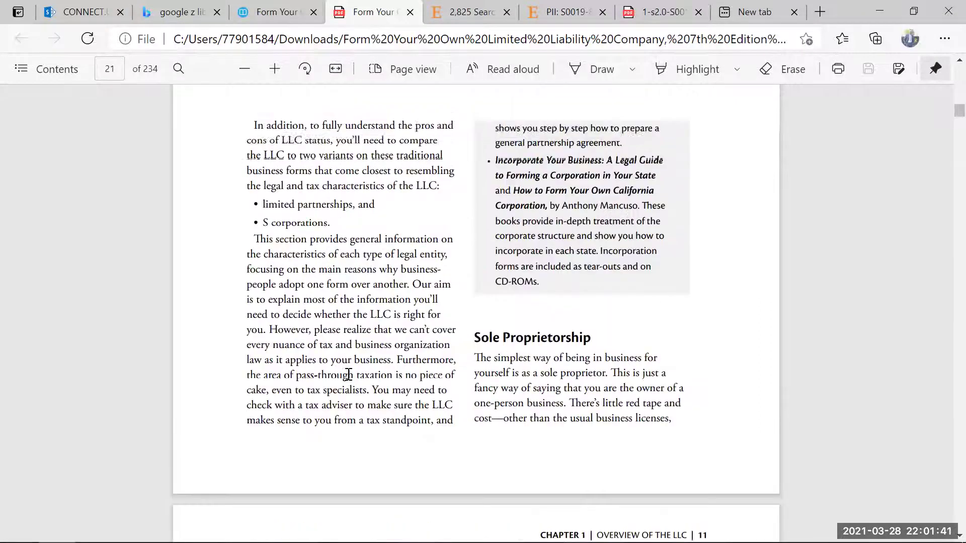
{"action": "scroll", "coordinate": [394, 387], "scroll_direction": "down", "scroll_amount": 2}
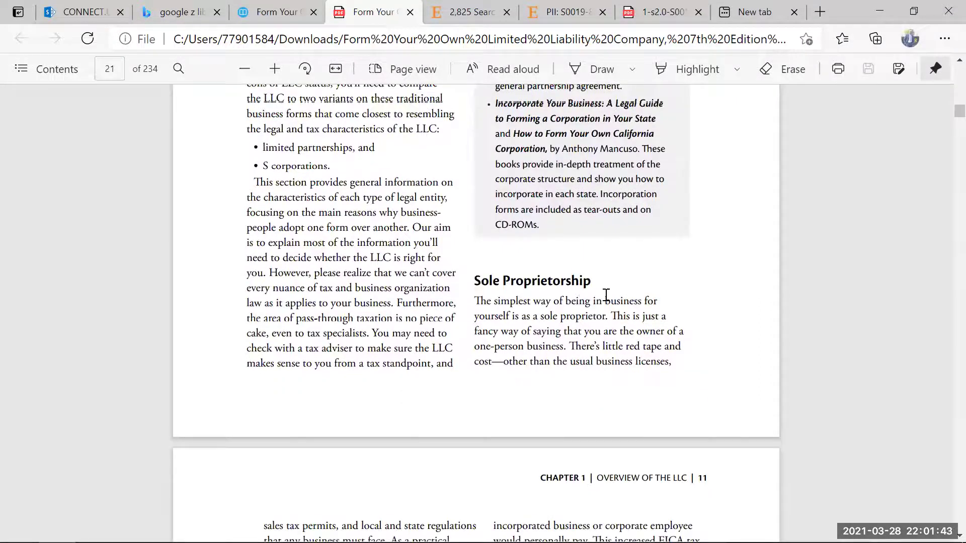
{"action": "scroll", "coordinate": [606, 296], "scroll_direction": "down", "scroll_amount": 8}
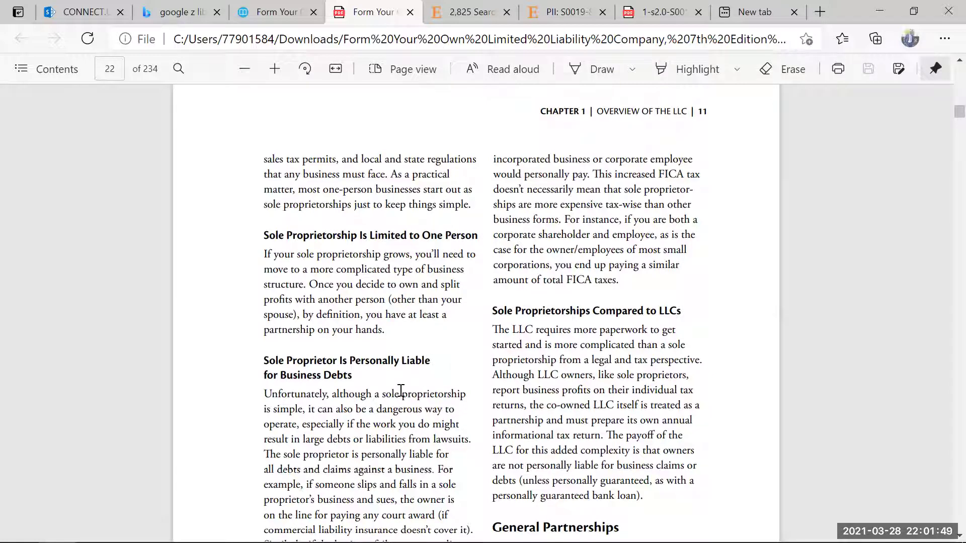
{"action": "scroll", "coordinate": [401, 391], "scroll_direction": "down", "scroll_amount": 8}
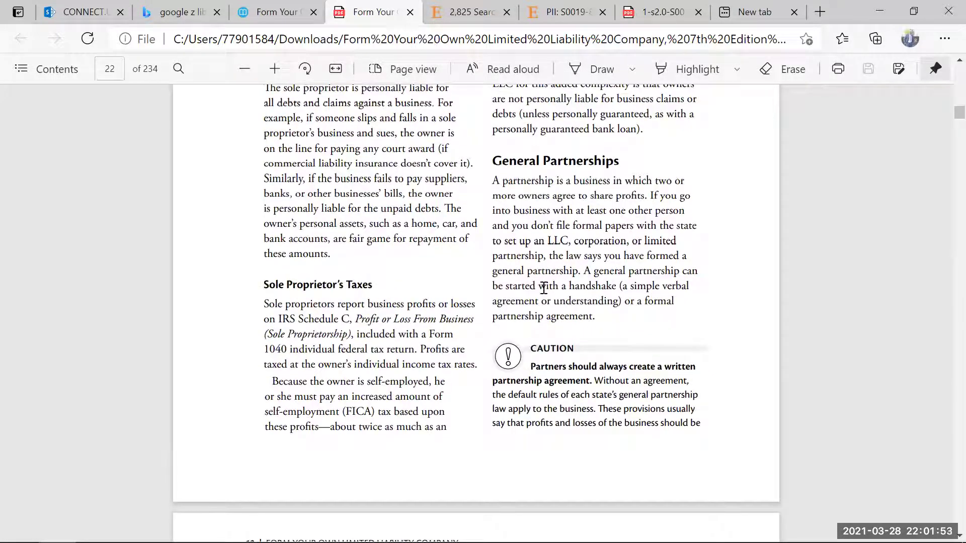
Step: Return to the 1lib tab, open the 80,759,561 Articles site, and enter 'advantages of partnerships' in its search box
{"action": "left_click", "coordinate": [289, 15]}
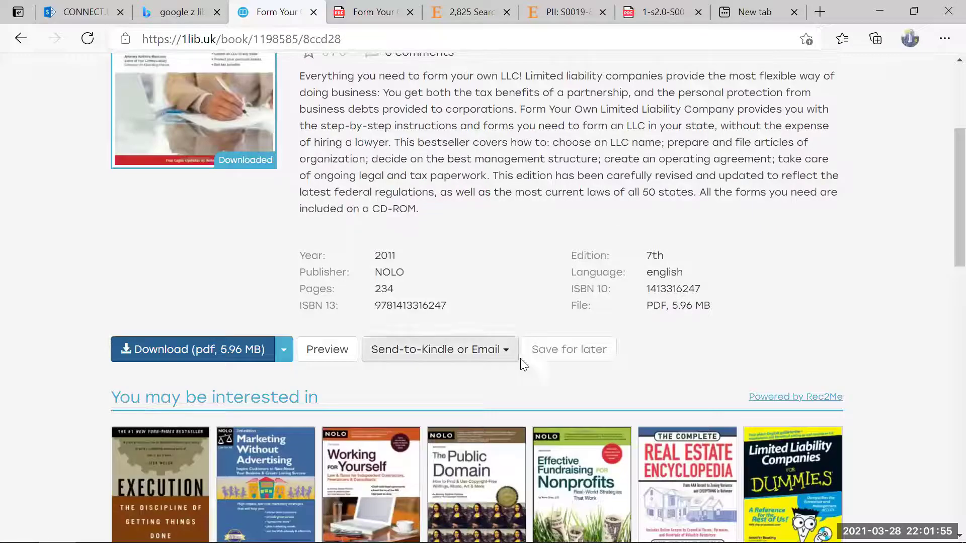
{"action": "scroll", "coordinate": [490, 210], "scroll_direction": "up", "scroll_amount": 4}
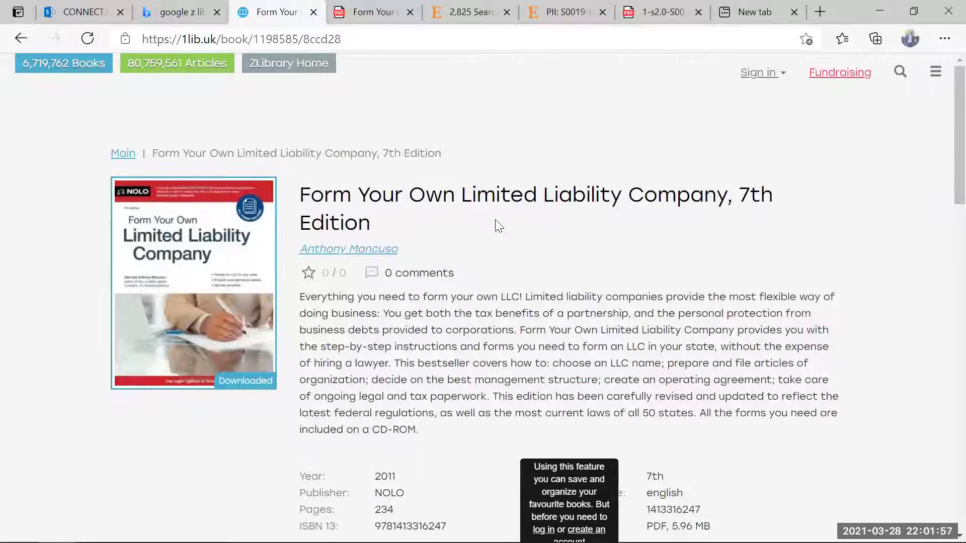
{"action": "left_click", "coordinate": [193, 70]}
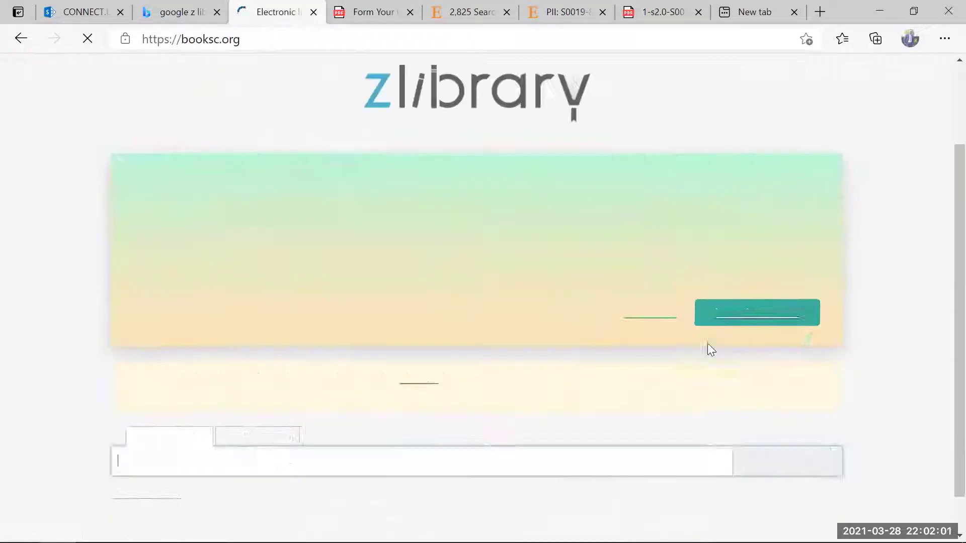
{"action": "scroll", "coordinate": [446, 402], "scroll_direction": "down", "scroll_amount": 1}
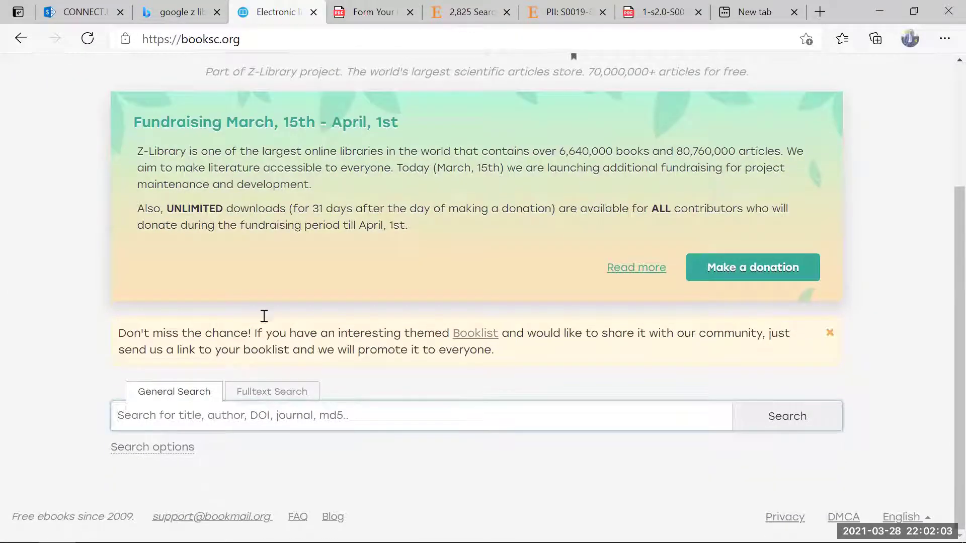
{"action": "scroll", "coordinate": [351, 251], "scroll_direction": "up", "scroll_amount": 2}
{"action": "scroll", "coordinate": [531, 333], "scroll_direction": "down", "scroll_amount": 3}
{"action": "left_click", "coordinate": [177, 418]}
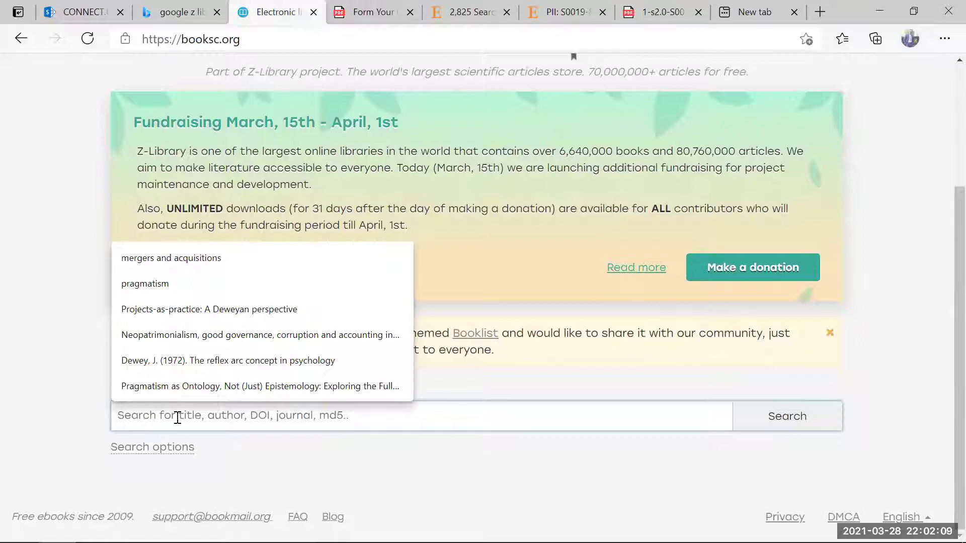
{"action": "type", "text": "adva"}
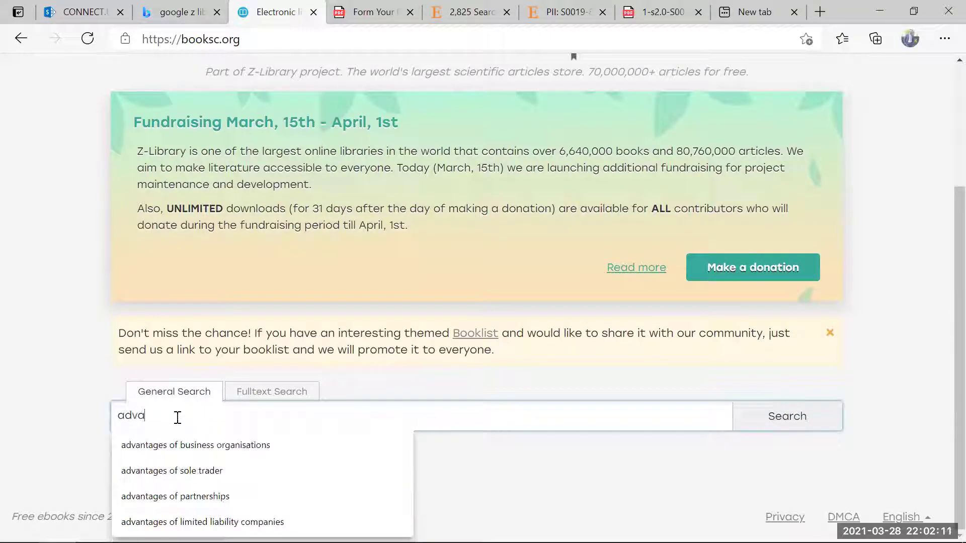
{"action": "type", "text": "ntages of"}
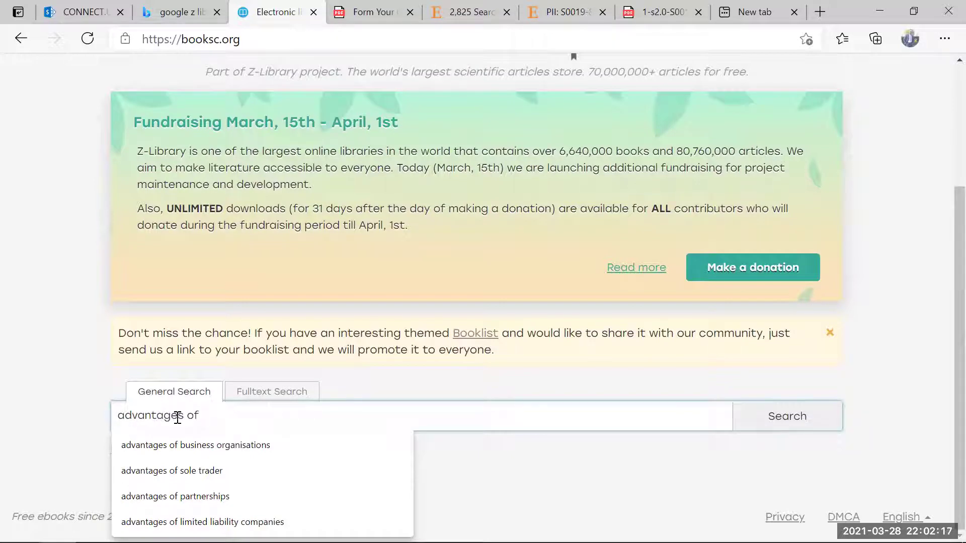
{"action": "type", "text": " pa"}
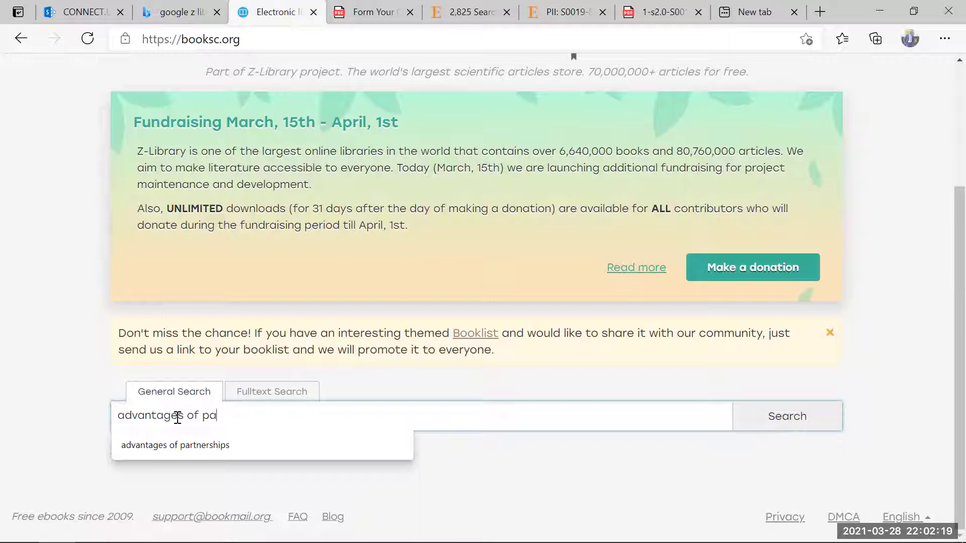
{"action": "type", "text": "rtnerships"}
Step: Submit the 'advantages of partnerships' search and scroll through the Articles (22) results
{"action": "key", "text": "Return"}
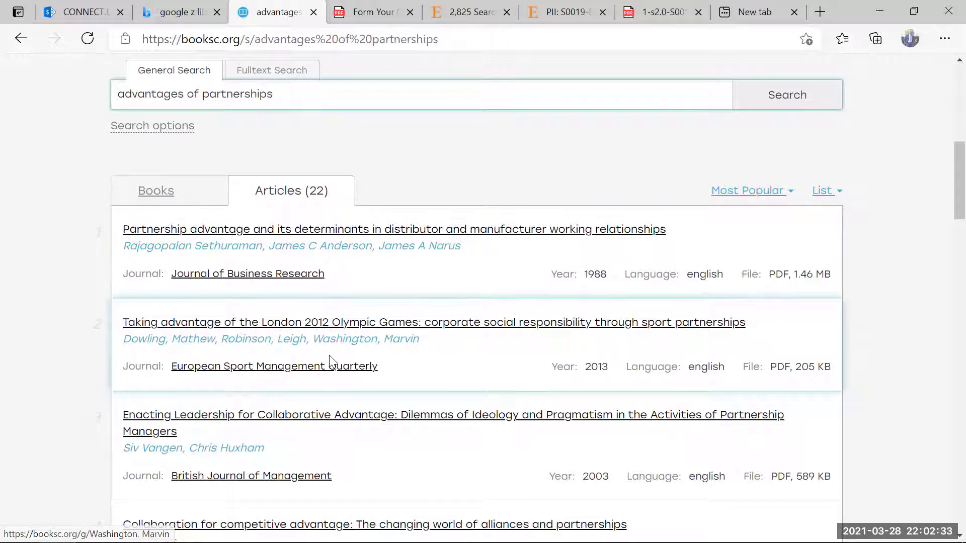
{"action": "scroll", "coordinate": [314, 361], "scroll_direction": "down", "scroll_amount": 2}
{"action": "scroll", "coordinate": [211, 358], "scroll_direction": "down", "scroll_amount": 4}
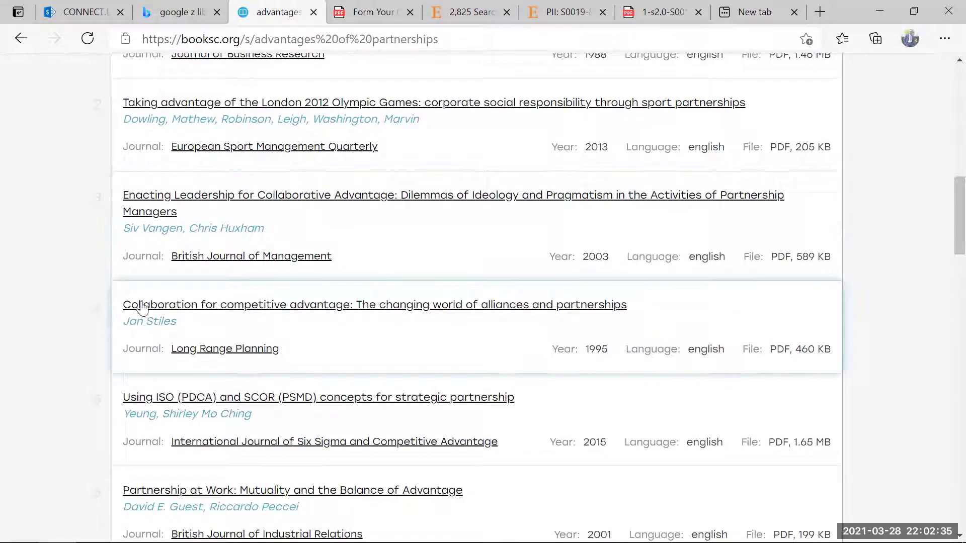
{"action": "scroll", "coordinate": [293, 343], "scroll_direction": "down", "scroll_amount": 2}
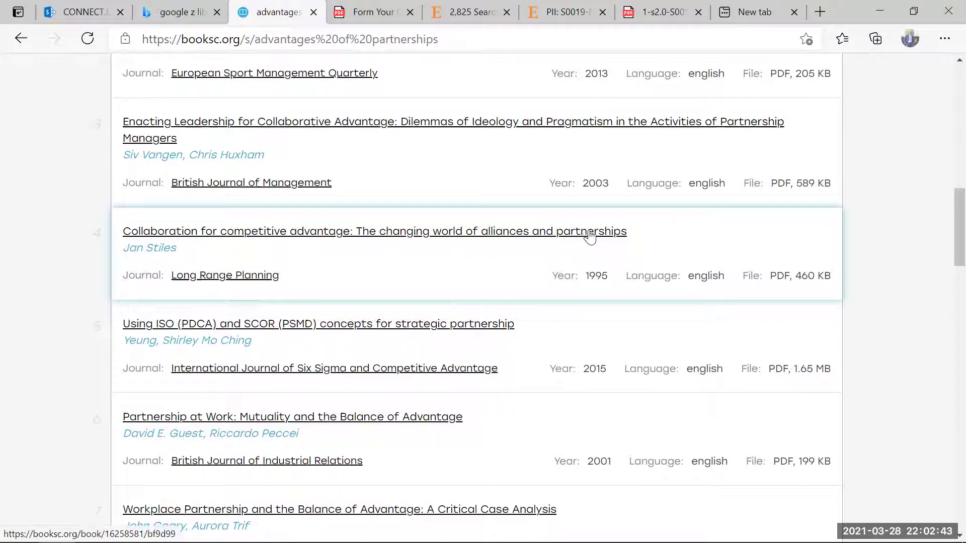
{"action": "scroll", "coordinate": [364, 273], "scroll_direction": "down", "scroll_amount": 1}
{"action": "scroll", "coordinate": [362, 271], "scroll_direction": "down", "scroll_amount": 1}
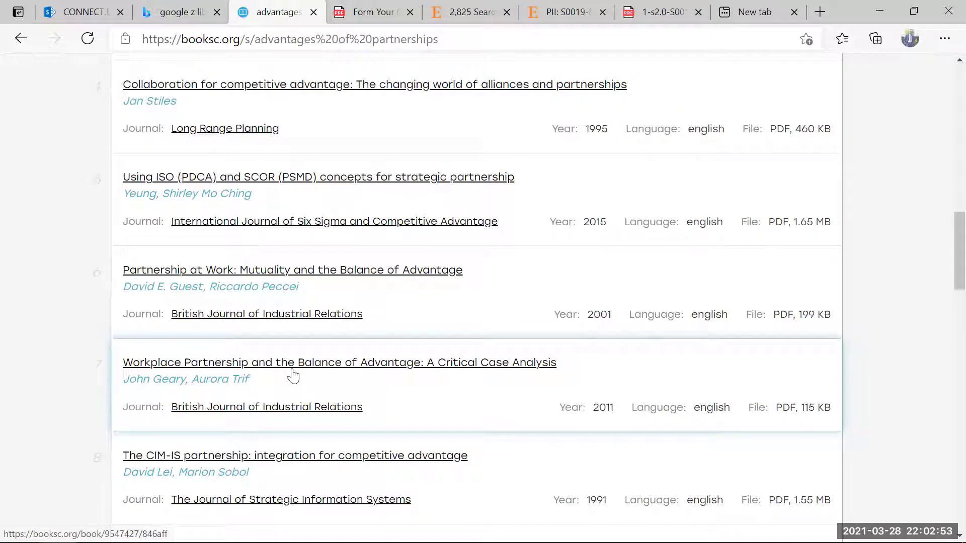
{"action": "scroll", "coordinate": [330, 349], "scroll_direction": "up", "scroll_amount": 2}
{"action": "scroll", "coordinate": [332, 351], "scroll_direction": "down", "scroll_amount": 2}
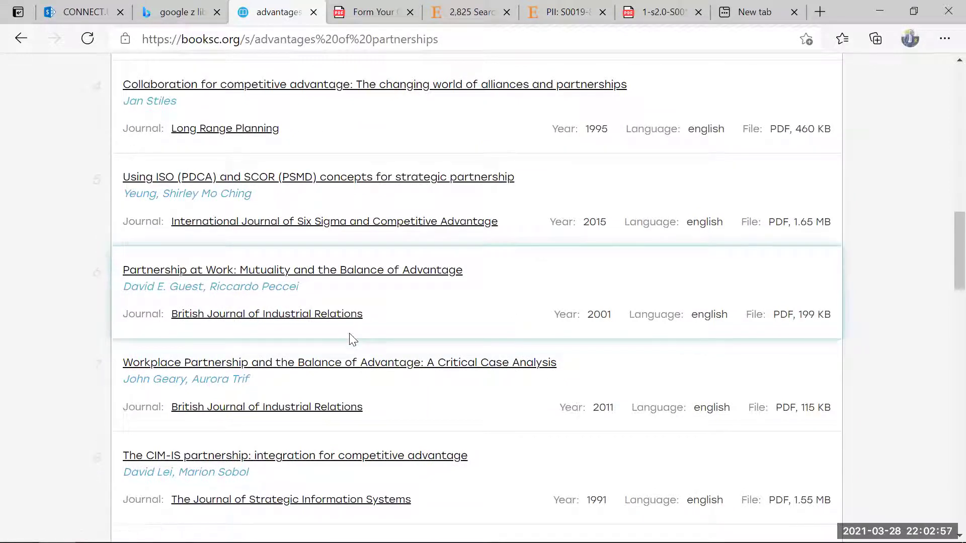
{"action": "scroll", "coordinate": [353, 339], "scroll_direction": "down", "scroll_amount": 5}
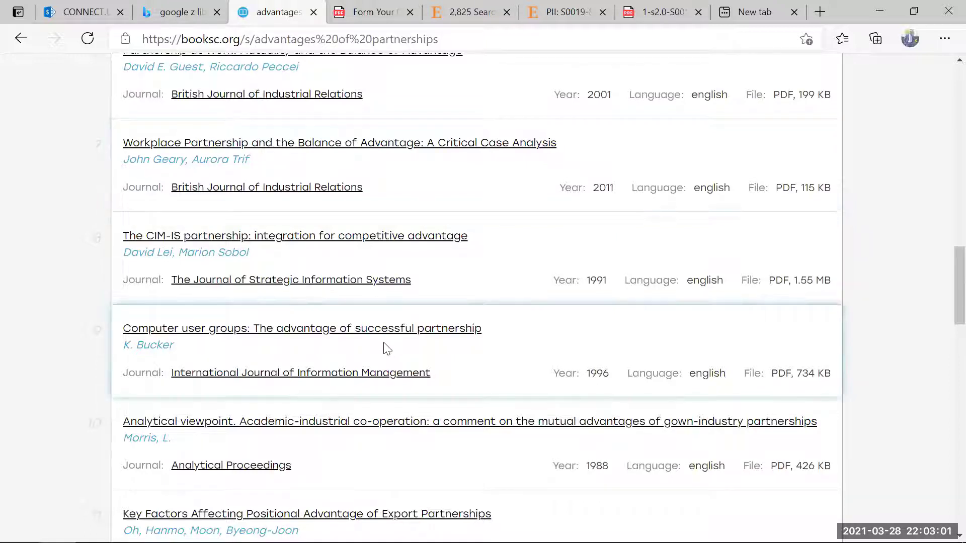
{"action": "scroll", "coordinate": [468, 346], "scroll_direction": "down", "scroll_amount": 5}
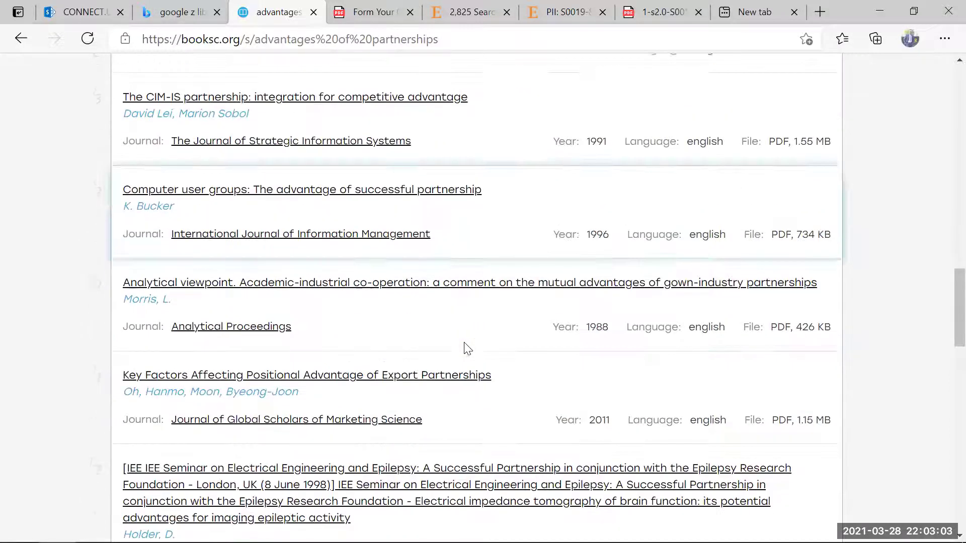
{"action": "scroll", "coordinate": [366, 381], "scroll_direction": "down", "scroll_amount": 1}
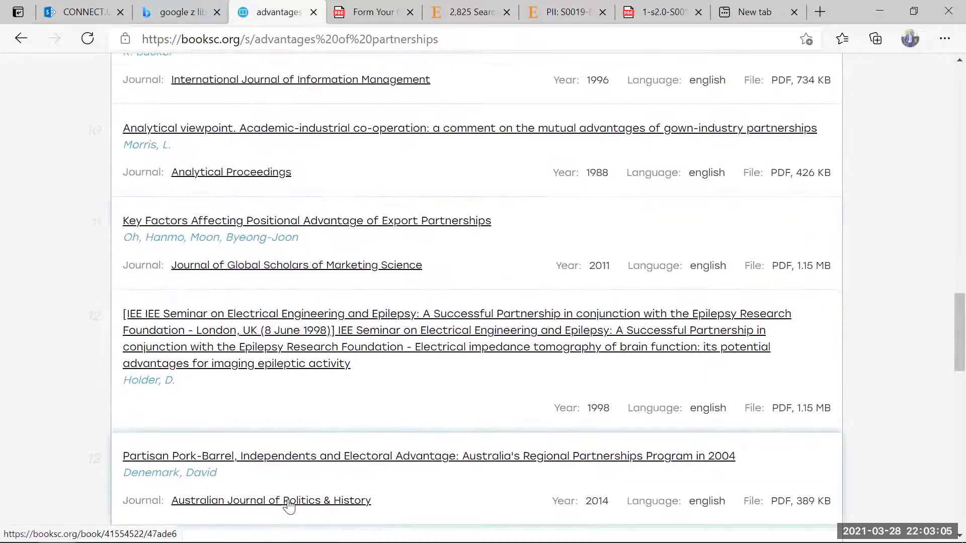
{"action": "scroll", "coordinate": [418, 475], "scroll_direction": "down", "scroll_amount": 4}
{"action": "scroll", "coordinate": [409, 478], "scroll_direction": "down", "scroll_amount": 1}
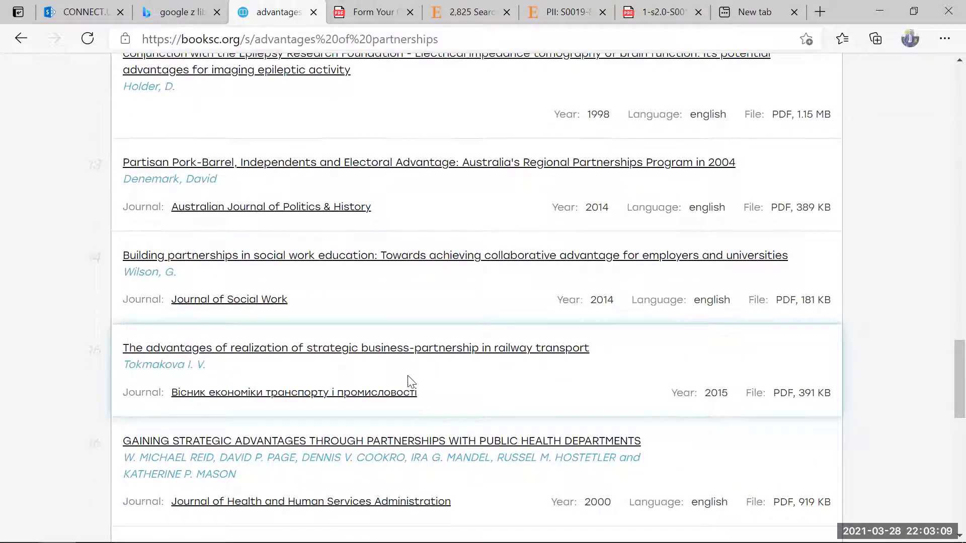
{"action": "scroll", "coordinate": [422, 380], "scroll_direction": "down", "scroll_amount": 1}
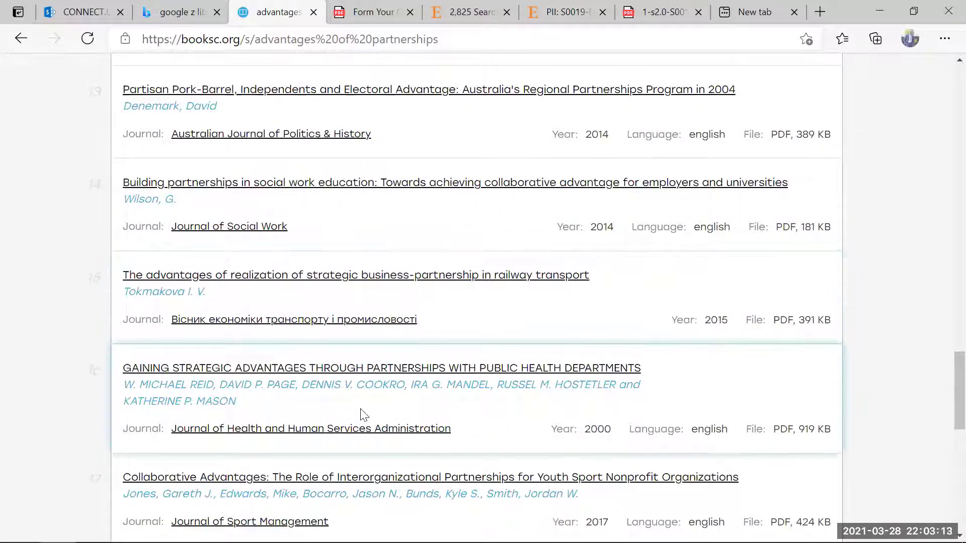
{"action": "scroll", "coordinate": [361, 413], "scroll_direction": "down", "scroll_amount": 1}
{"action": "scroll", "coordinate": [363, 413], "scroll_direction": "down", "scroll_amount": 3}
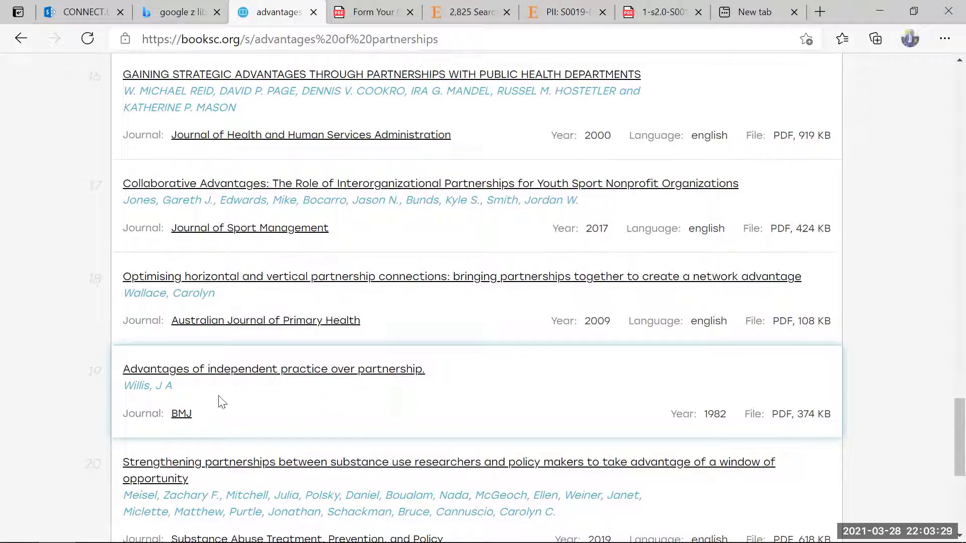
{"action": "scroll", "coordinate": [231, 403], "scroll_direction": "down", "scroll_amount": 1}
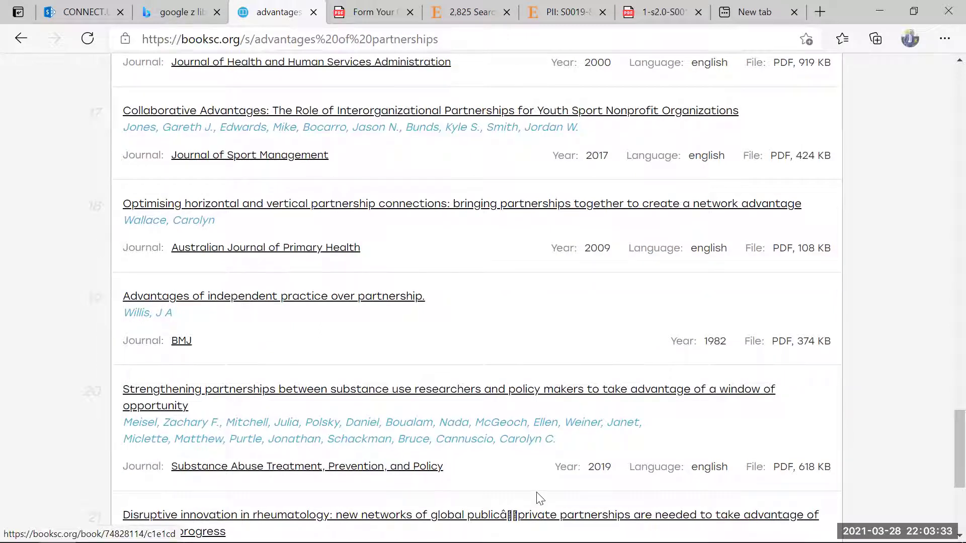
Step: Open the BMJ article 'Advantages of independent practice over partnership' and download it as bmj.285.6343.703.pdf
{"action": "left_click", "coordinate": [253, 297]}
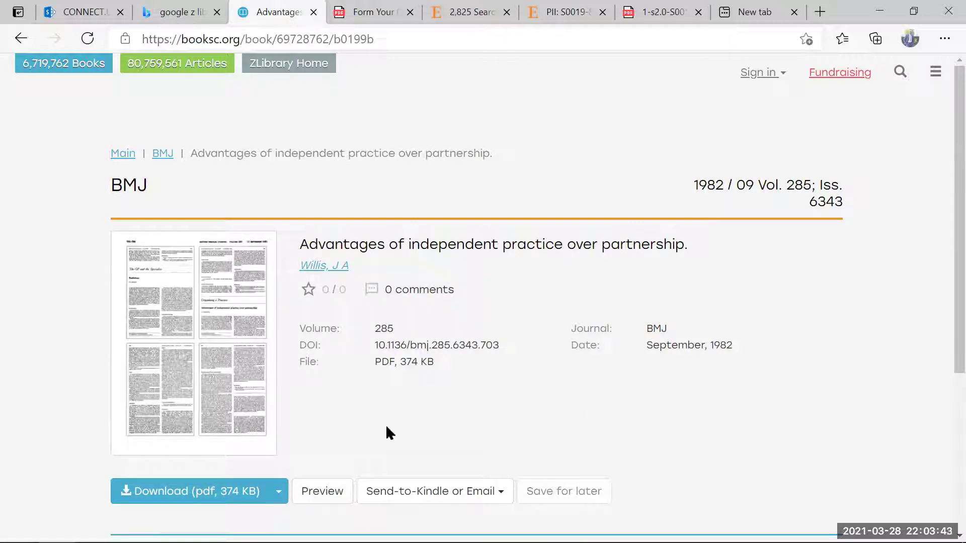
{"action": "scroll", "coordinate": [371, 425], "scroll_direction": "down", "scroll_amount": 1}
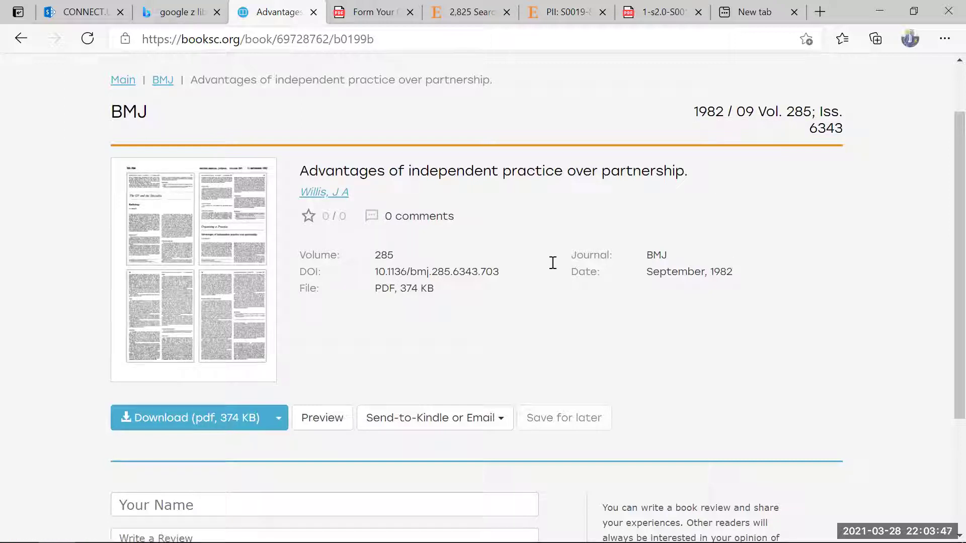
{"action": "left_click", "coordinate": [166, 421]}
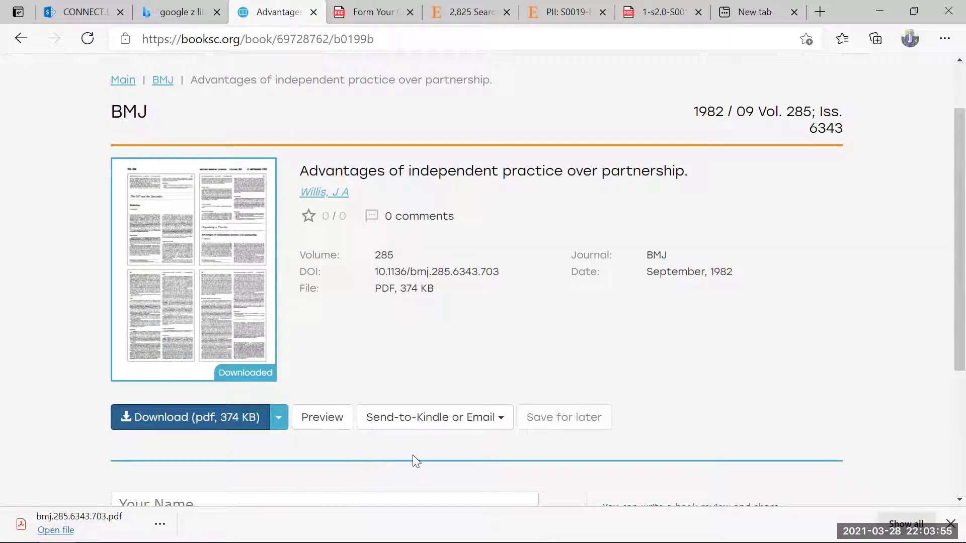
{"action": "mouse_move", "coordinate": [567, 422]}
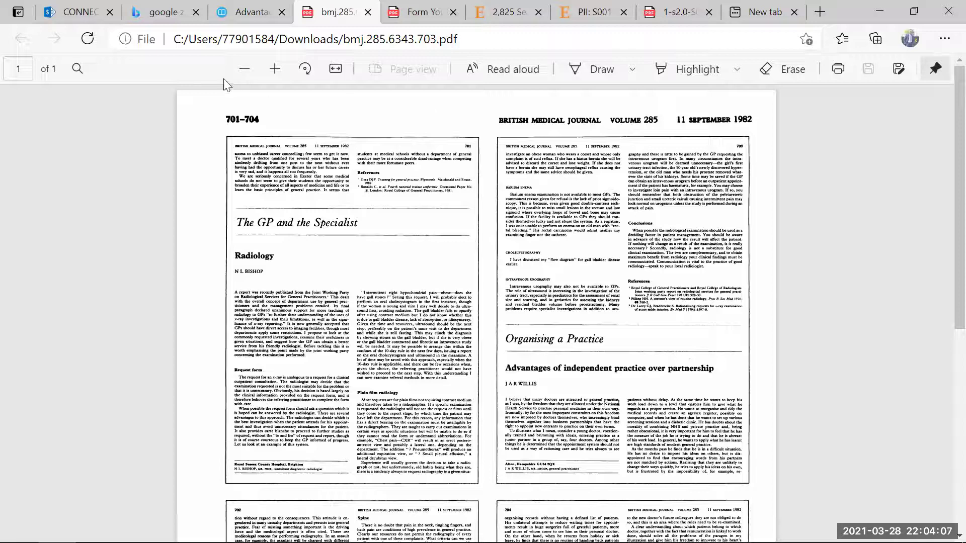
Step: Zoom the BMJ PDF in four steps and read the opening of the article
{"action": "left_click", "coordinate": [274, 68]}
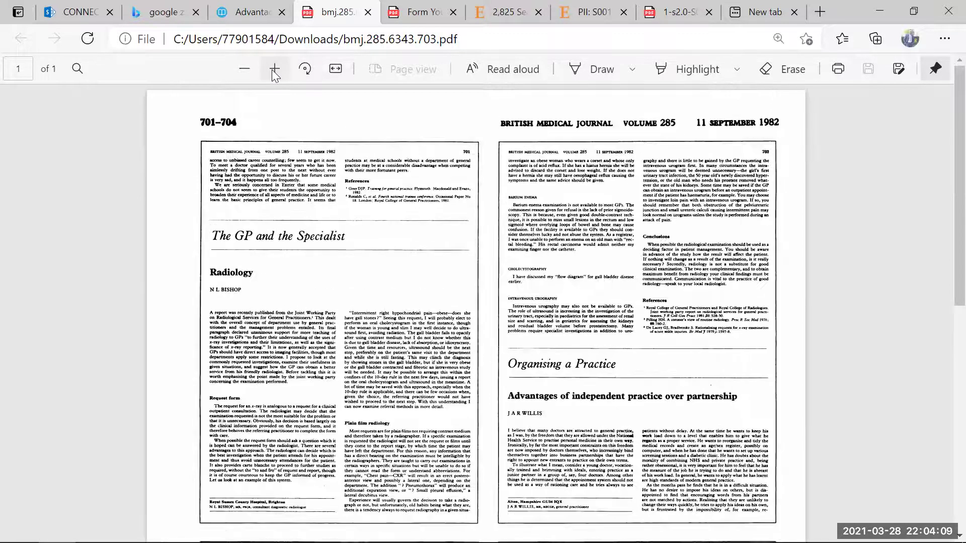
{"action": "left_click", "coordinate": [274, 70]}
{"action": "left_click", "coordinate": [274, 69]}
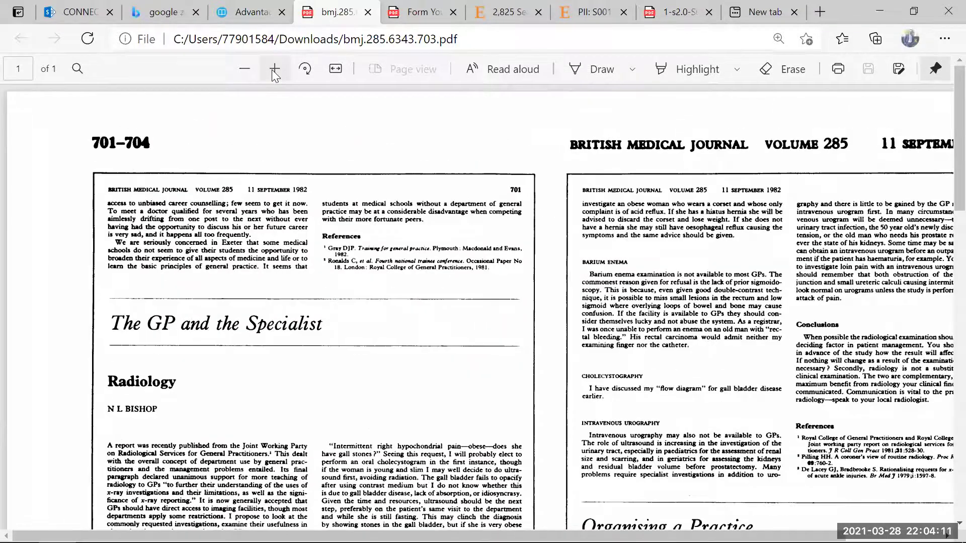
{"action": "left_click", "coordinate": [274, 69]}
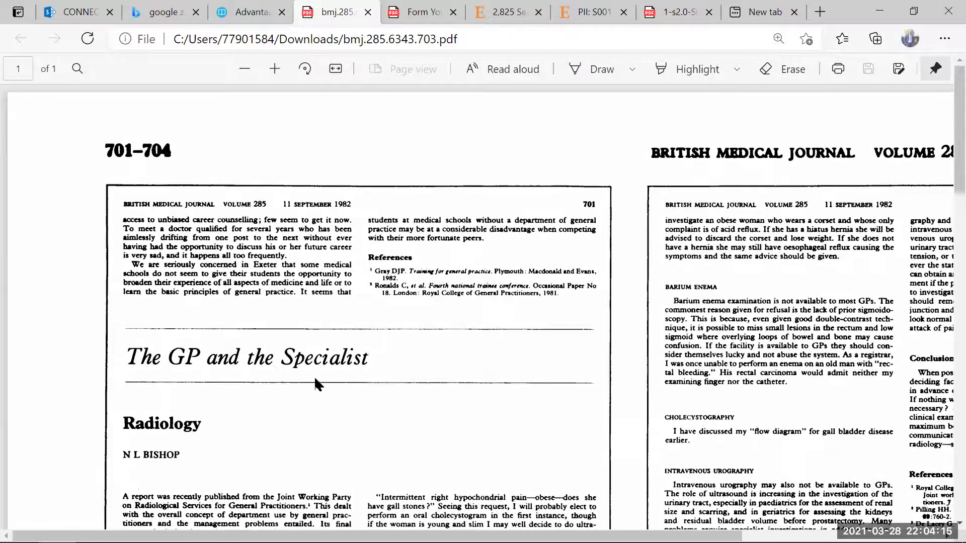
{"action": "scroll", "coordinate": [315, 379], "scroll_direction": "down", "scroll_amount": 5}
{"action": "scroll", "coordinate": [316, 386], "scroll_direction": "down", "scroll_amount": 4}
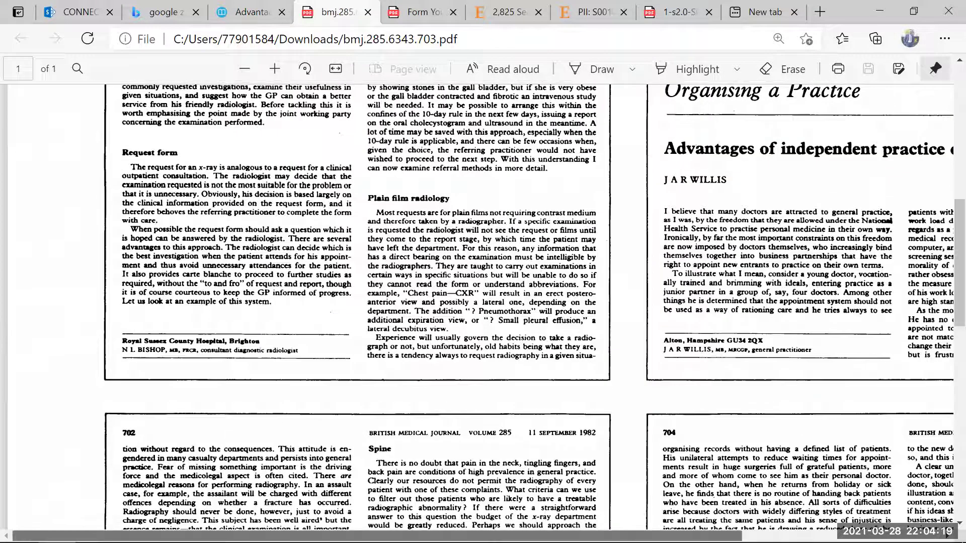
{"action": "scroll", "coordinate": [898, 521], "scroll_direction": "right", "scroll_amount": 5}
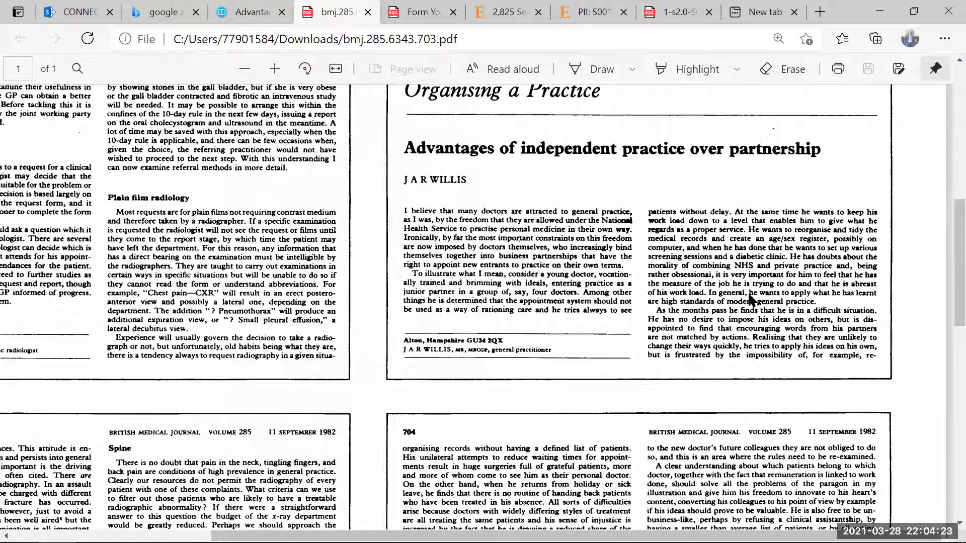
Step: Read the rest of the article through 'Working together but independently' to the references
{"action": "scroll", "coordinate": [578, 252], "scroll_direction": "down", "scroll_amount": 4}
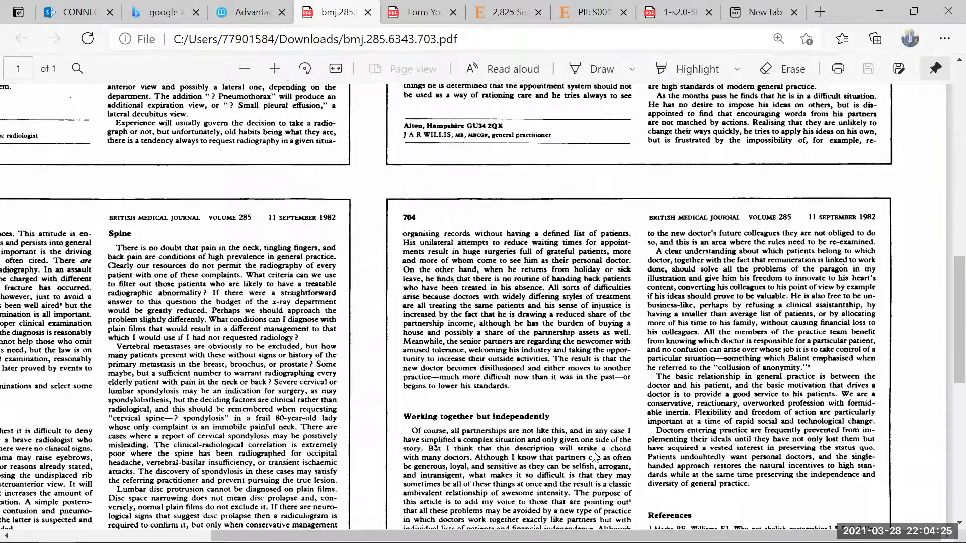
{"action": "scroll", "coordinate": [629, 410], "scroll_direction": "up", "scroll_amount": 1}
{"action": "scroll", "coordinate": [629, 410], "scroll_direction": "up", "scroll_amount": 3}
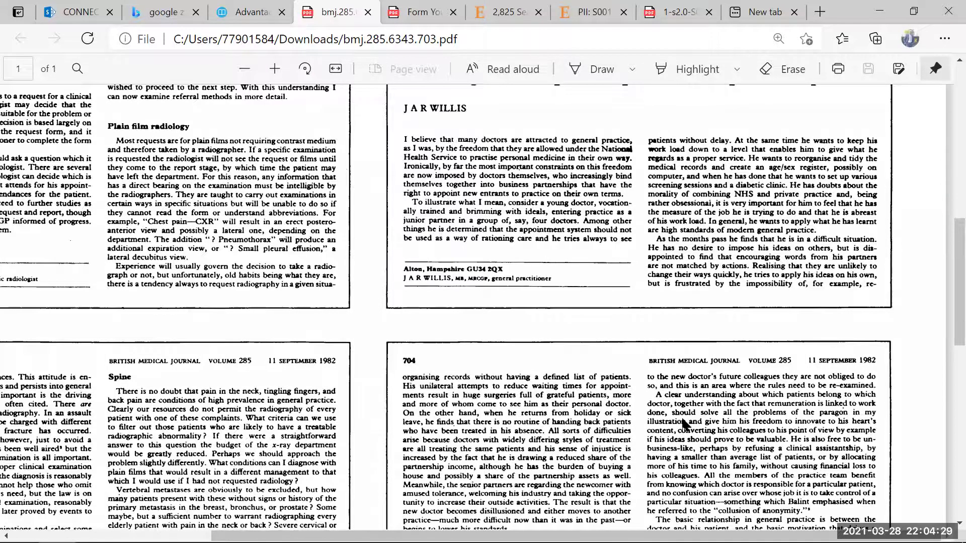
{"action": "scroll", "coordinate": [683, 424], "scroll_direction": "down", "scroll_amount": 3}
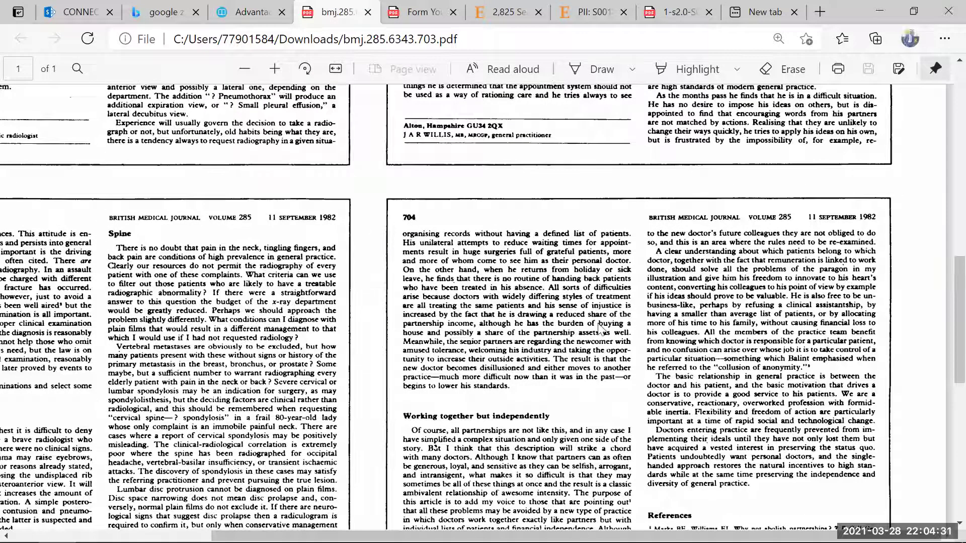
{"action": "scroll", "coordinate": [699, 409], "scroll_direction": "down", "scroll_amount": 3}
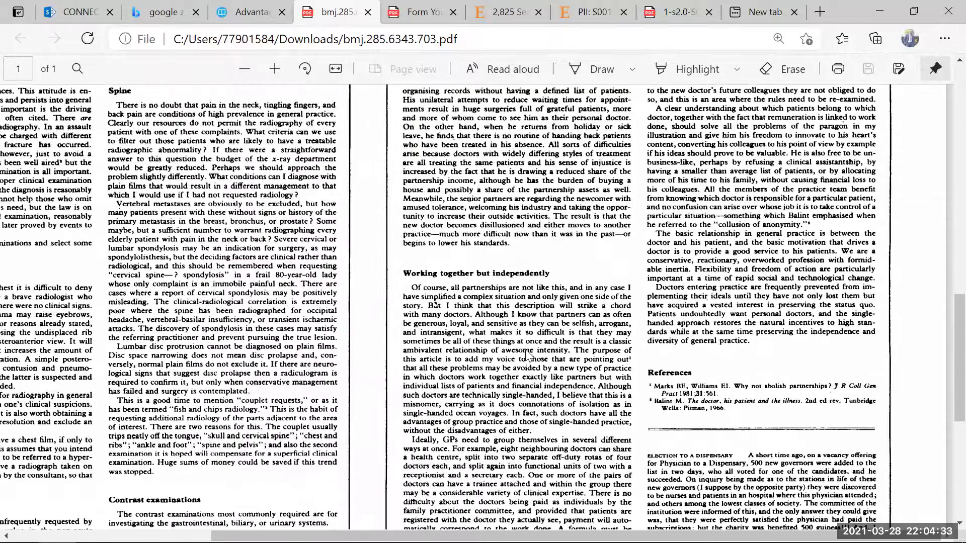
{"action": "scroll", "coordinate": [527, 355], "scroll_direction": "down", "scroll_amount": 2}
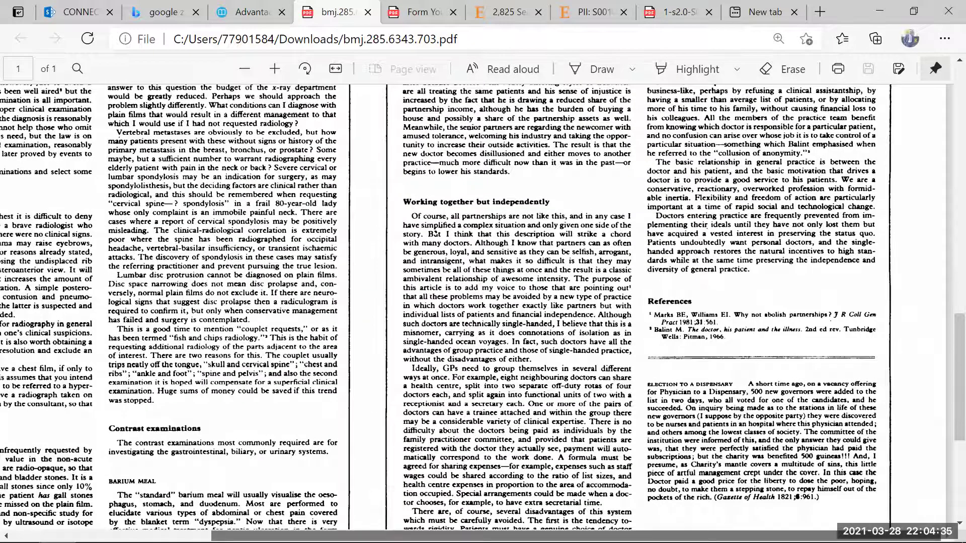
{"action": "scroll", "coordinate": [93, 409], "scroll_direction": "left", "scroll_amount": 5}
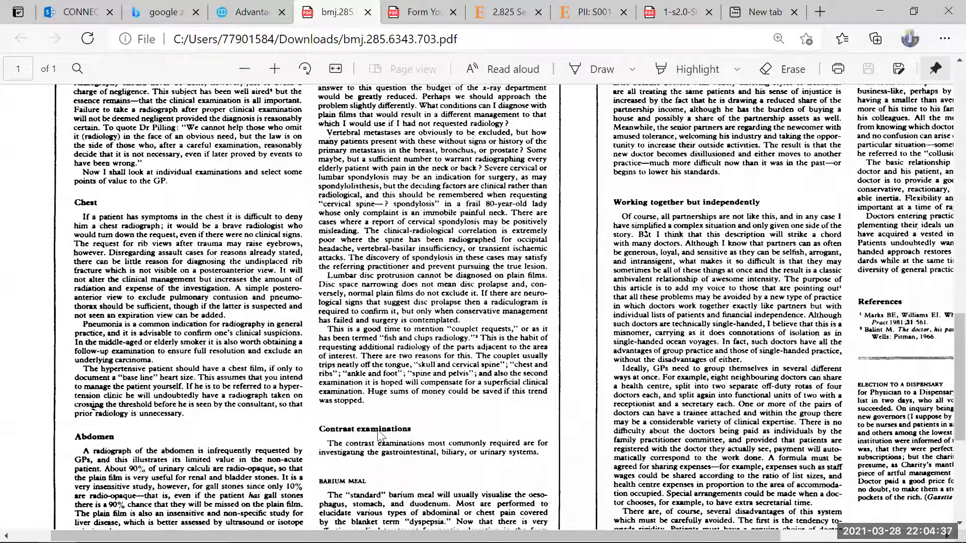
{"action": "scroll", "coordinate": [373, 437], "scroll_direction": "down", "scroll_amount": 3}
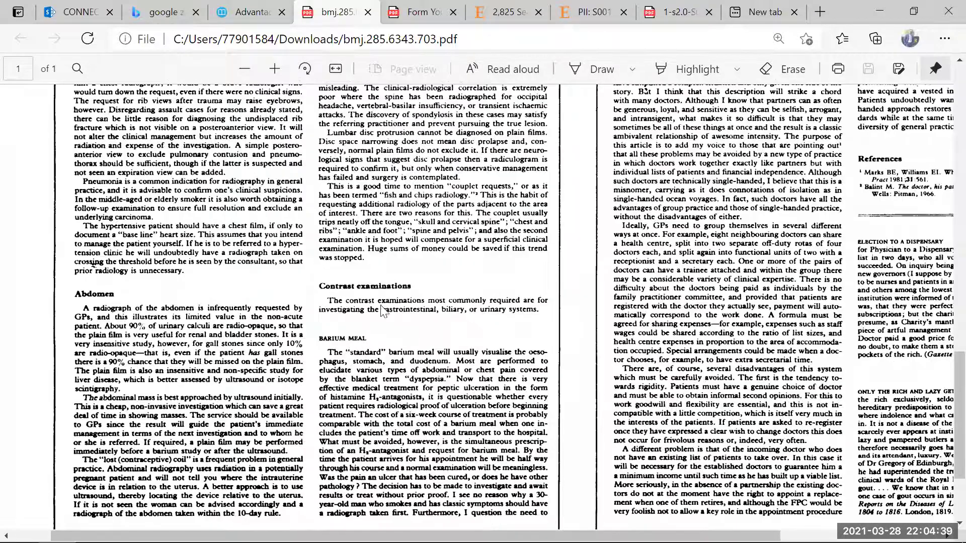
{"action": "scroll", "coordinate": [130, 310], "scroll_direction": "up", "scroll_amount": 3}
{"action": "scroll", "coordinate": [116, 300], "scroll_direction": "up", "scroll_amount": 3}
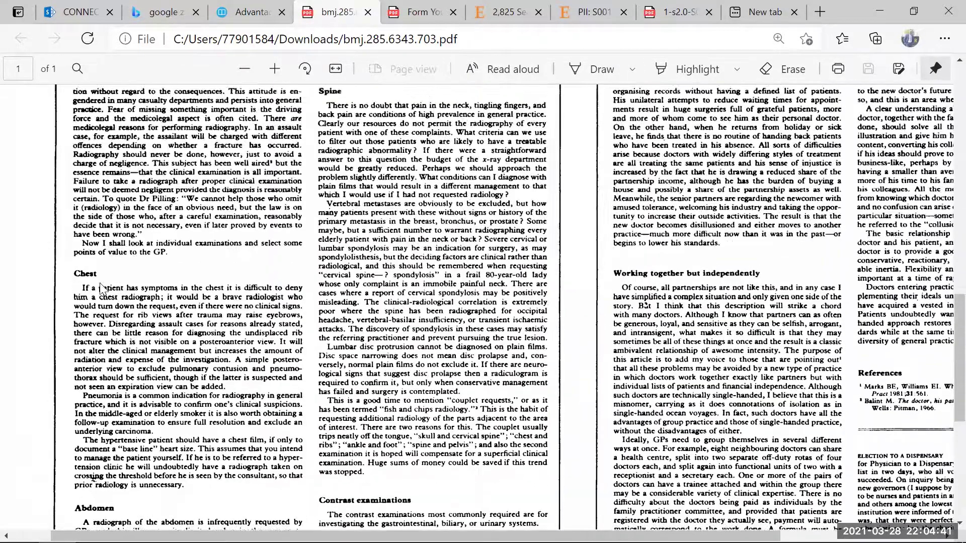
{"action": "scroll", "coordinate": [370, 358], "scroll_direction": "down", "scroll_amount": 8}
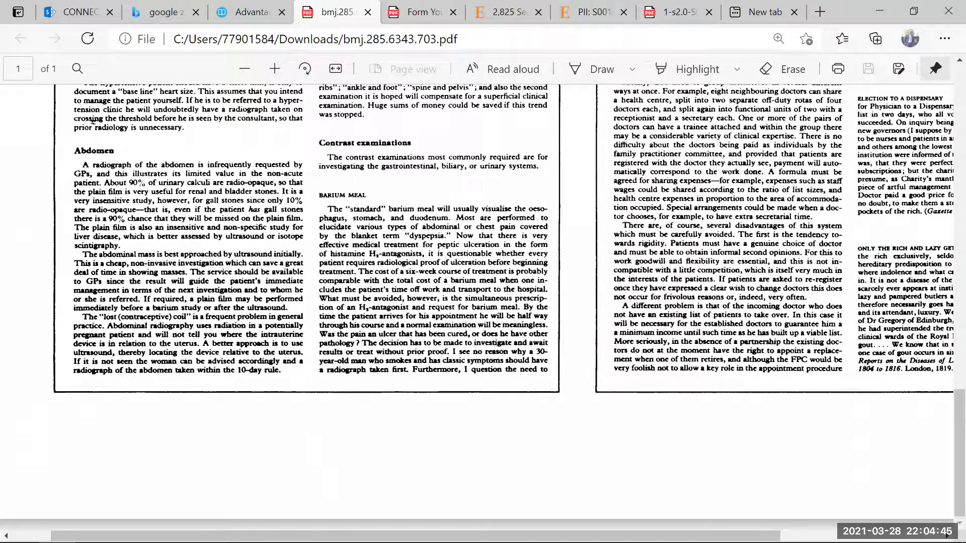
{"action": "scroll", "coordinate": [723, 351], "scroll_direction": "right", "scroll_amount": 5}
{"action": "scroll", "coordinate": [722, 350], "scroll_direction": "up", "scroll_amount": 10}
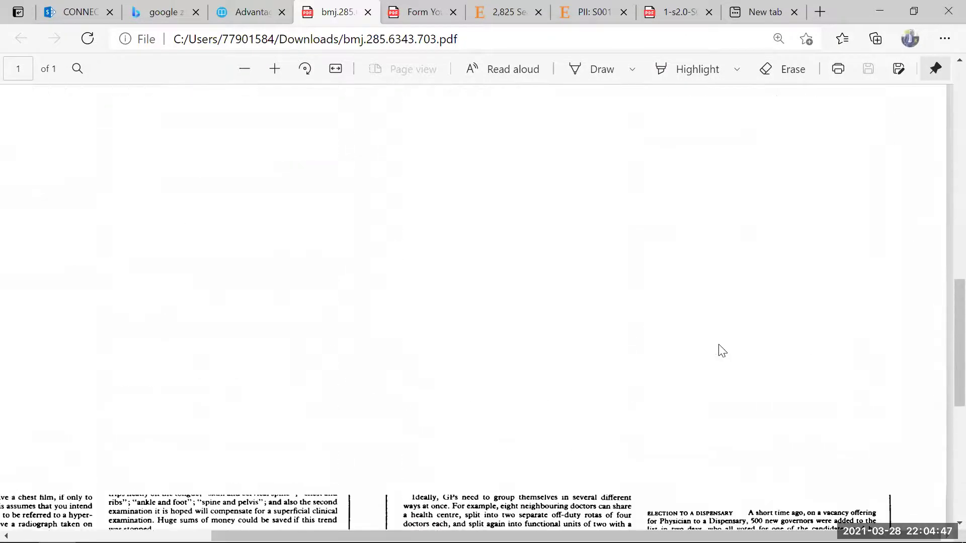
{"action": "scroll", "coordinate": [722, 351], "scroll_direction": "up", "scroll_amount": 8}
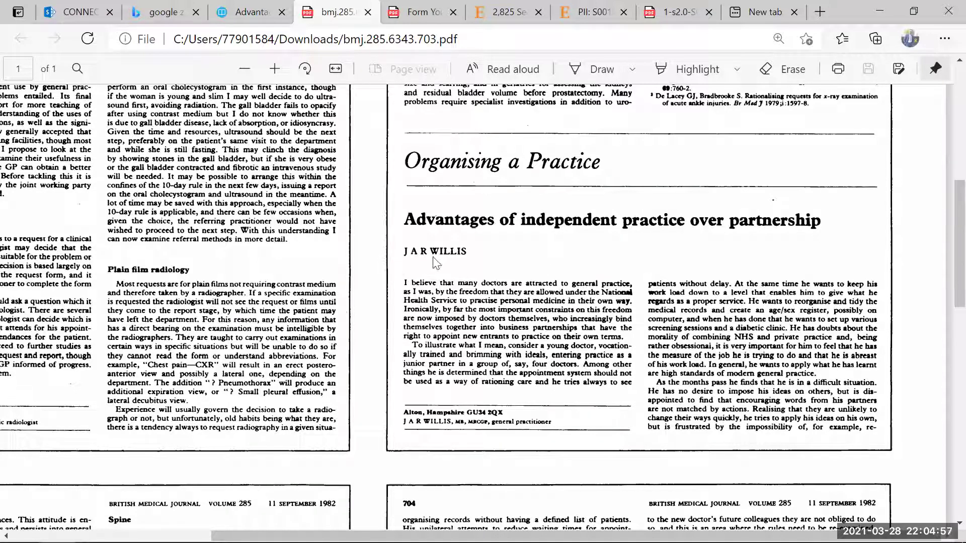
{"action": "scroll", "coordinate": [480, 284], "scroll_direction": "up", "scroll_amount": 7}
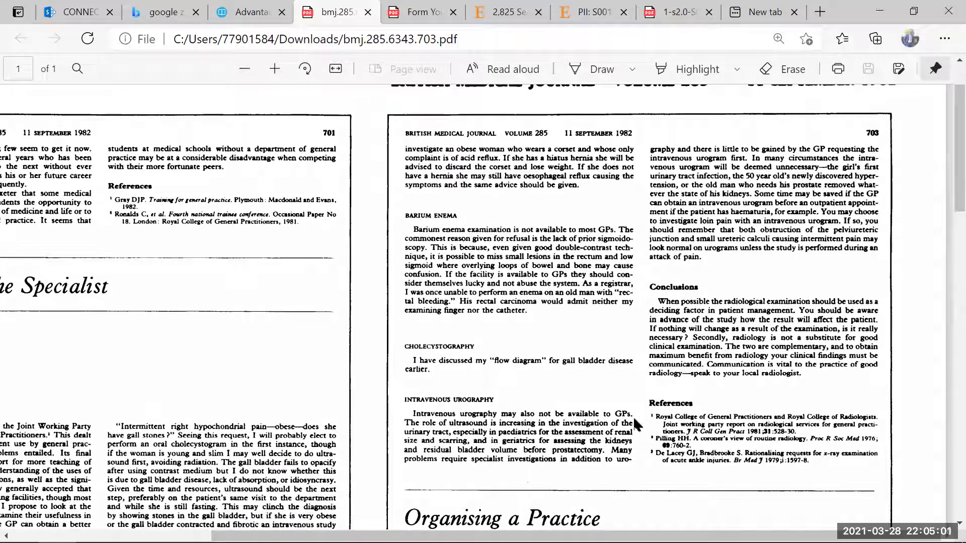
{"action": "scroll", "coordinate": [525, 437], "scroll_direction": "down", "scroll_amount": 9}
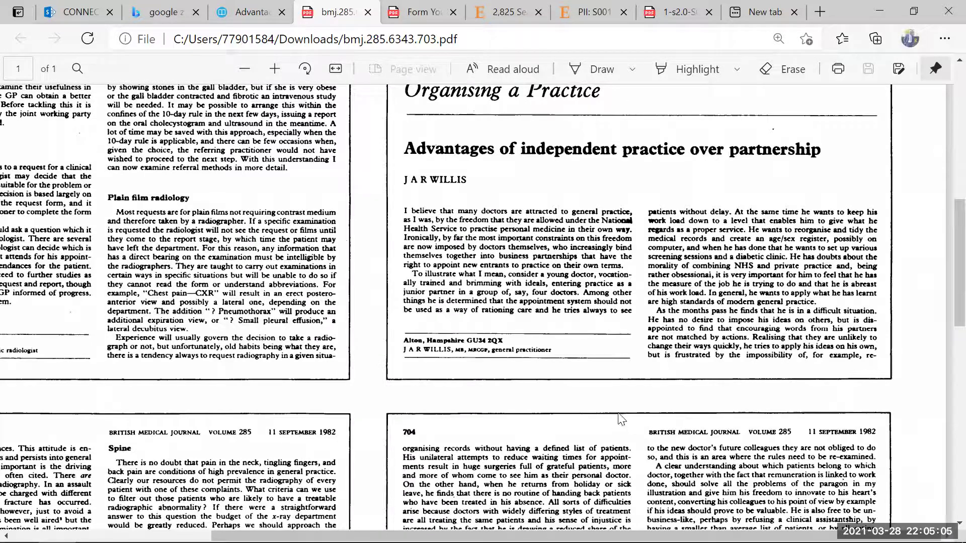
{"action": "scroll", "coordinate": [620, 420], "scroll_direction": "down", "scroll_amount": 7}
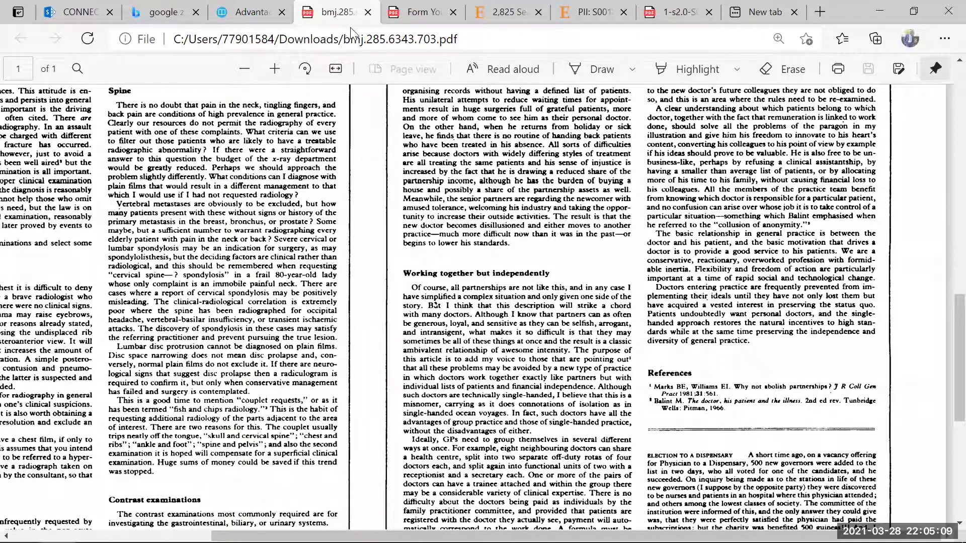
{"action": "scroll", "coordinate": [422, 208], "scroll_direction": "down", "scroll_amount": 4}
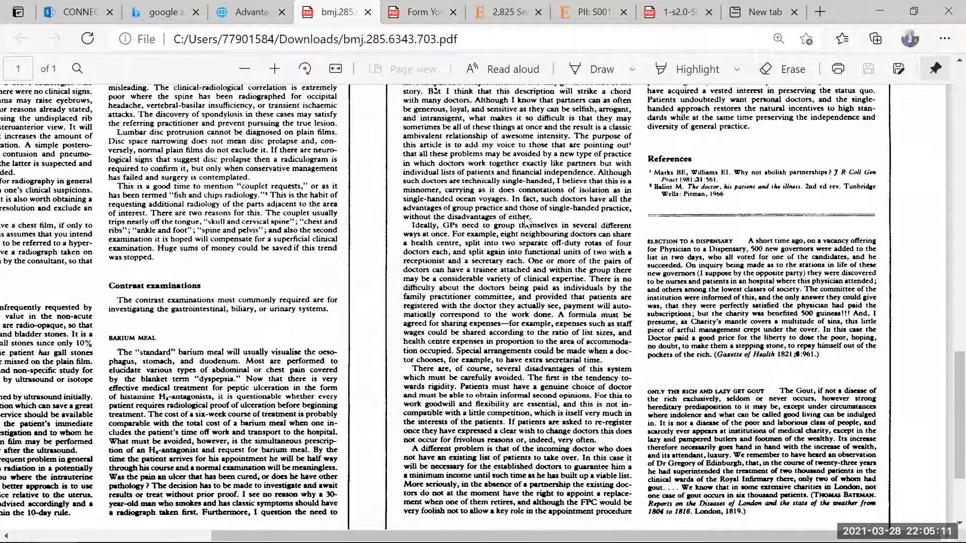
Step: Close the BMJ PDF, copy the article's title, and return to the 'google z library' Bing tab
{"action": "left_click", "coordinate": [370, 12]}
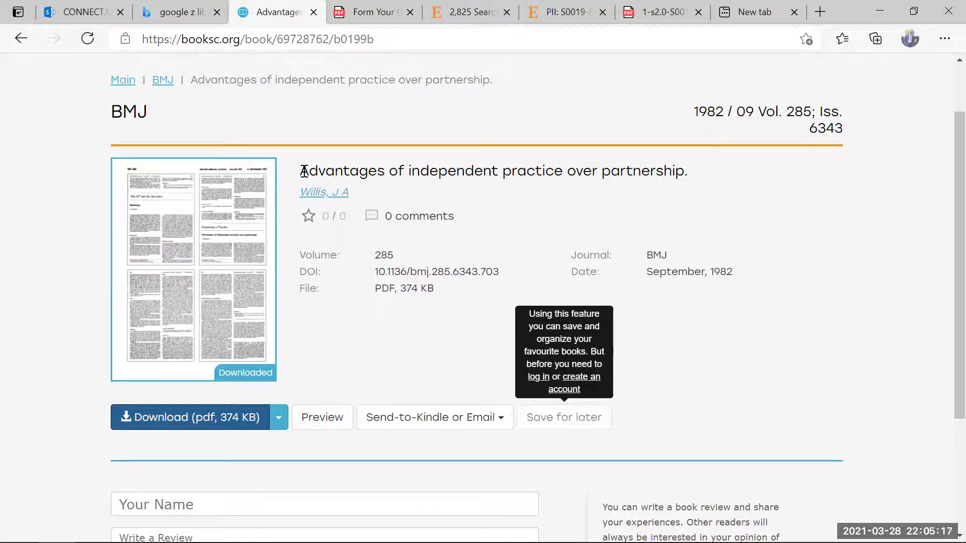
{"action": "left_click_drag", "start_coordinate": [301, 172], "coordinate": [679, 172]}
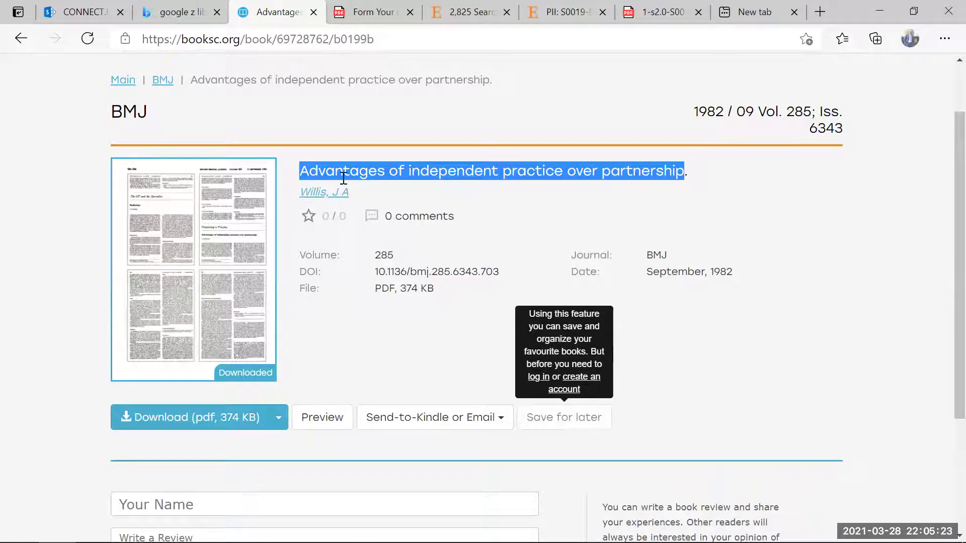
{"action": "right_click", "coordinate": [371, 180]}
{"action": "left_click", "coordinate": [410, 192]}
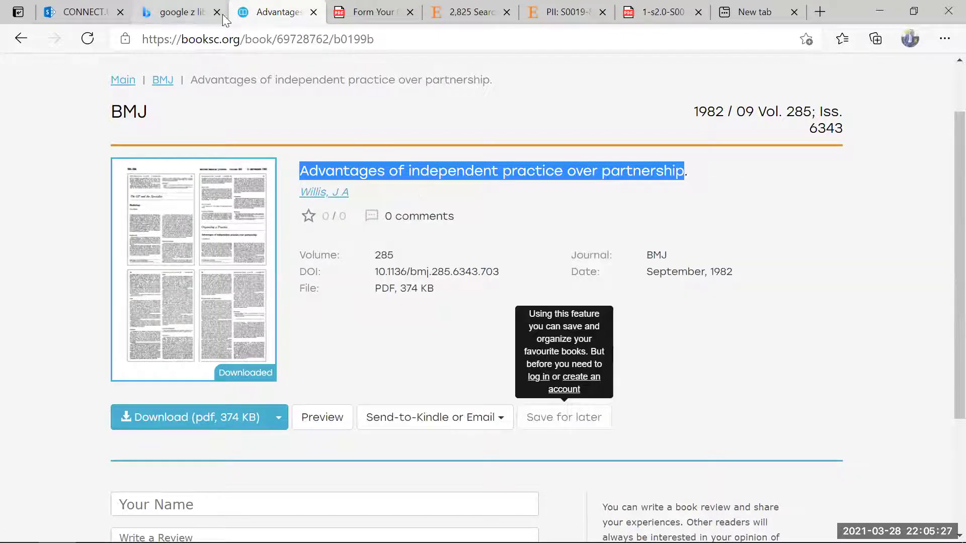
{"action": "left_click", "coordinate": [179, 12]}
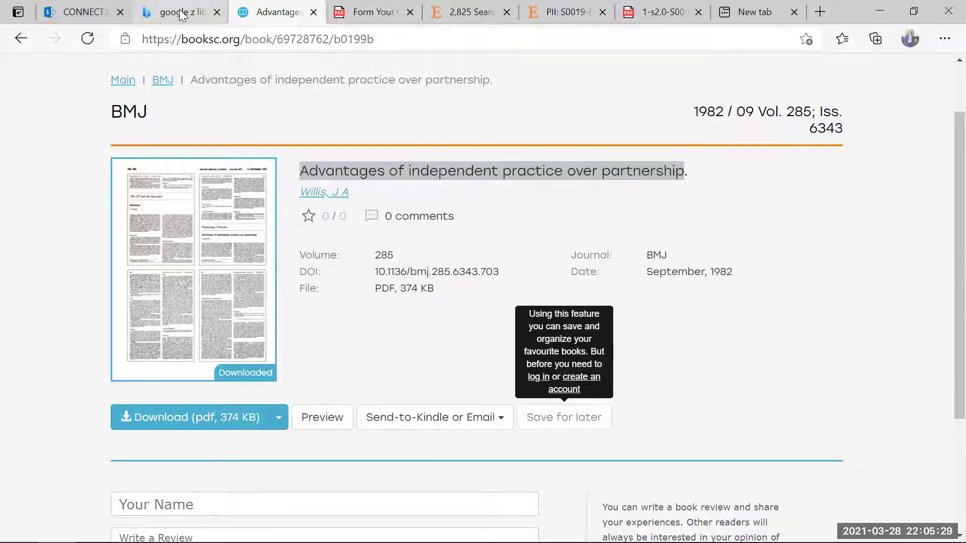
Step: Search Bing for 'google scholar' and open the Google Scholar site from the results
{"action": "left_click", "coordinate": [216, 83]}
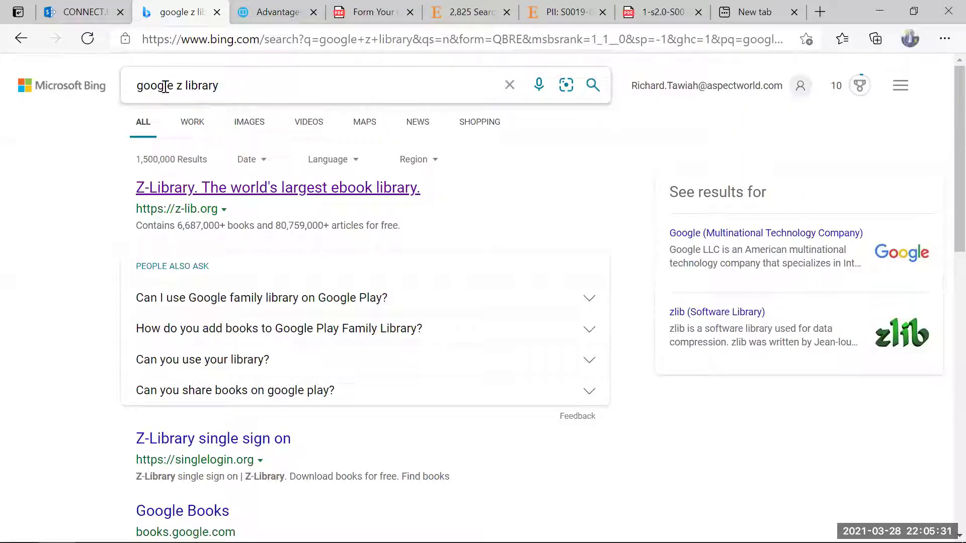
{"action": "triple_click", "coordinate": [124, 87]}
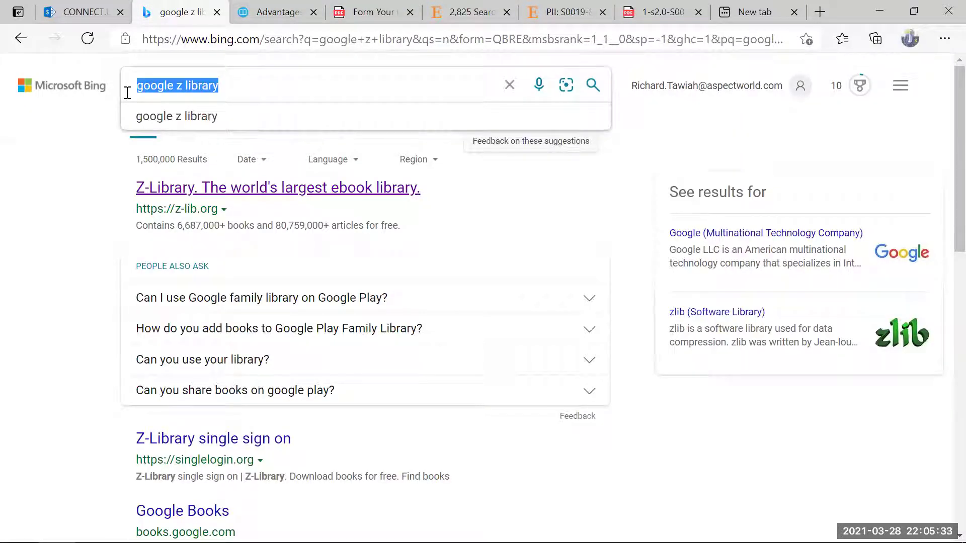
{"action": "type", "text": "good"}
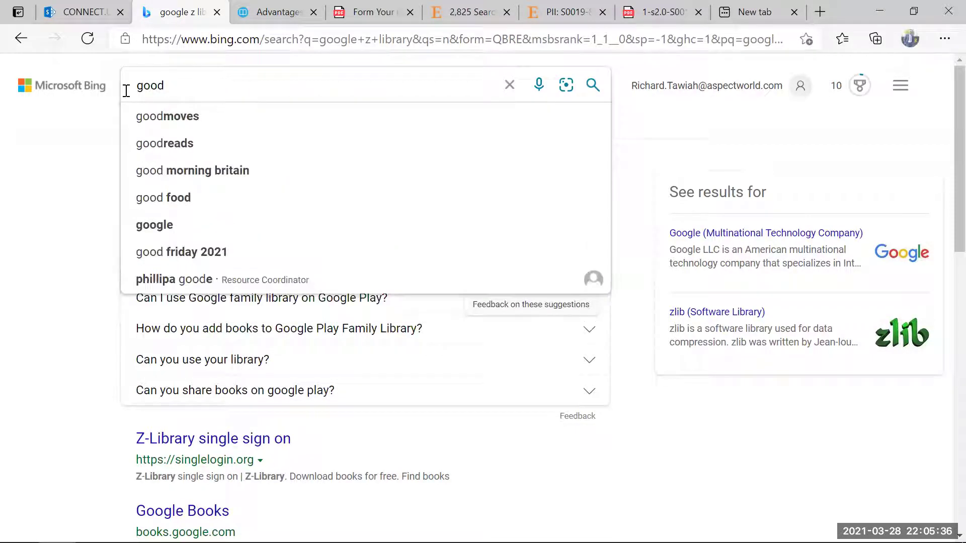
{"action": "key", "text": "BackSpace"}
{"action": "type", "text": "g"}
{"action": "type", "text": "le scholar"}
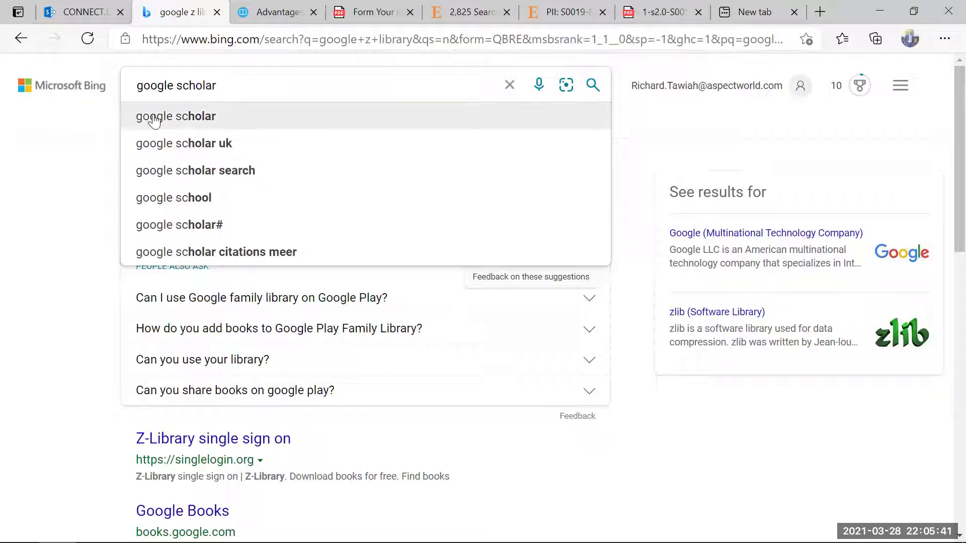
{"action": "left_click", "coordinate": [146, 116]}
{"action": "left_click", "coordinate": [202, 188]}
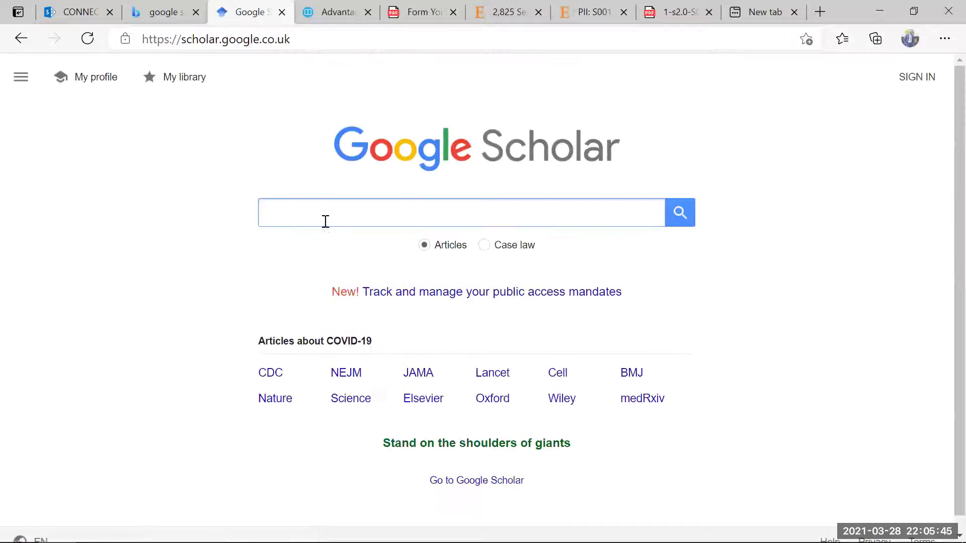
Step: Search Scholar for the pasted article title plus 'willis' to find Willis's 1982 BMJ article
{"action": "key", "text": "ctrl+v"}
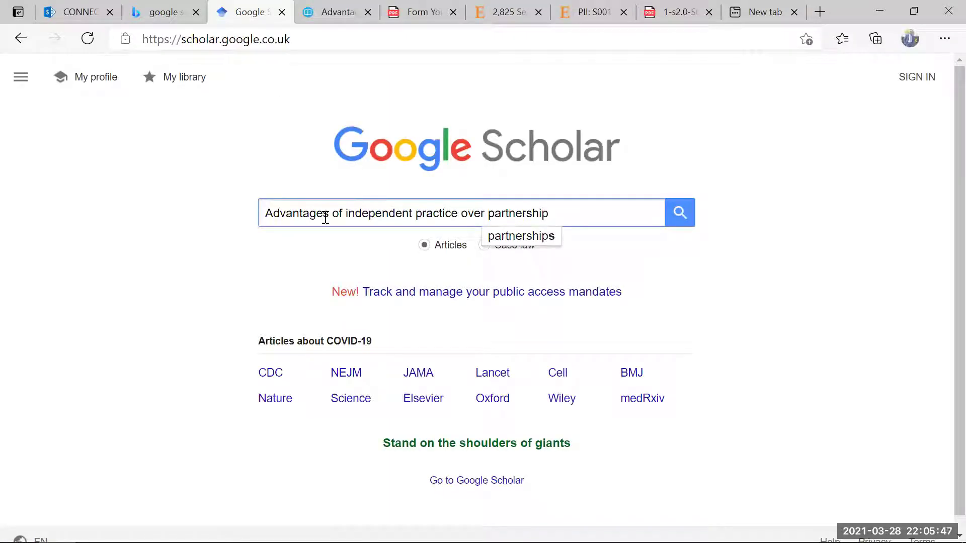
{"action": "type", "text": "willis"}
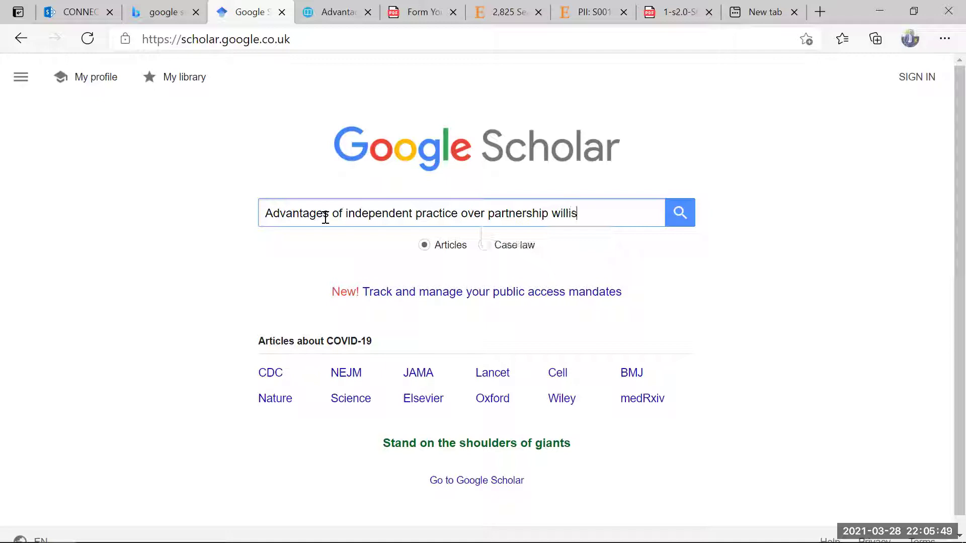
{"action": "key", "text": "Return"}
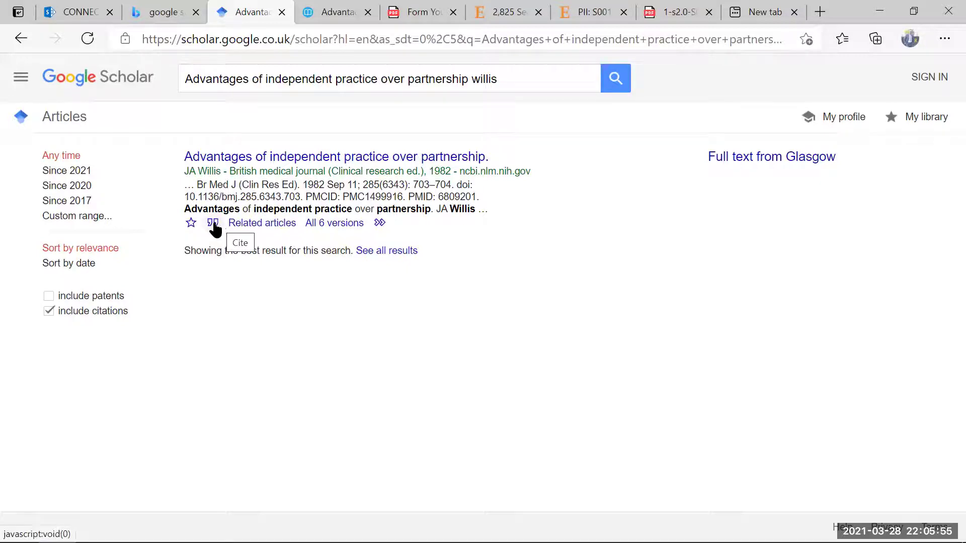
Step: Select the Harvard citation text for Willis's 1982 BMJ article in the Cite dialog, then close it
{"action": "left_click", "coordinate": [213, 224]}
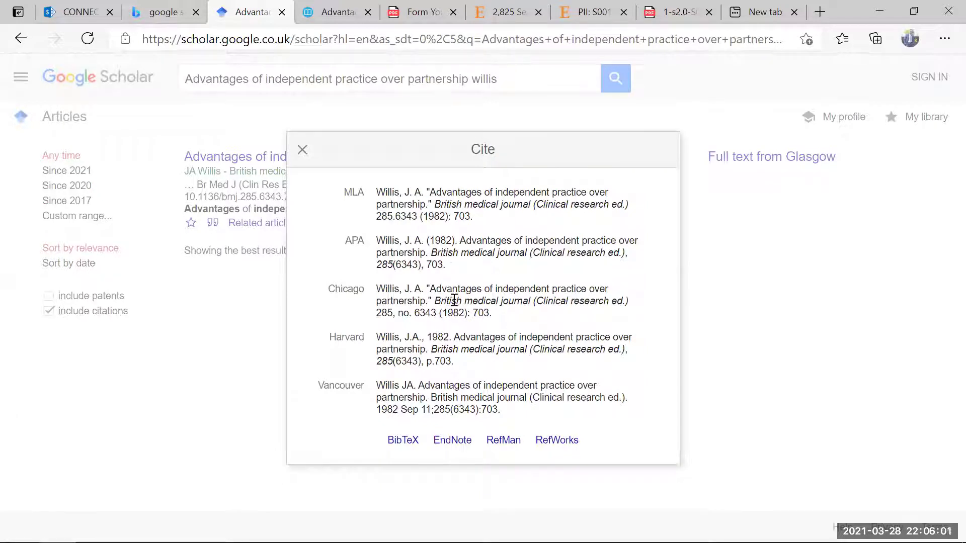
{"action": "left_click", "coordinate": [411, 348]}
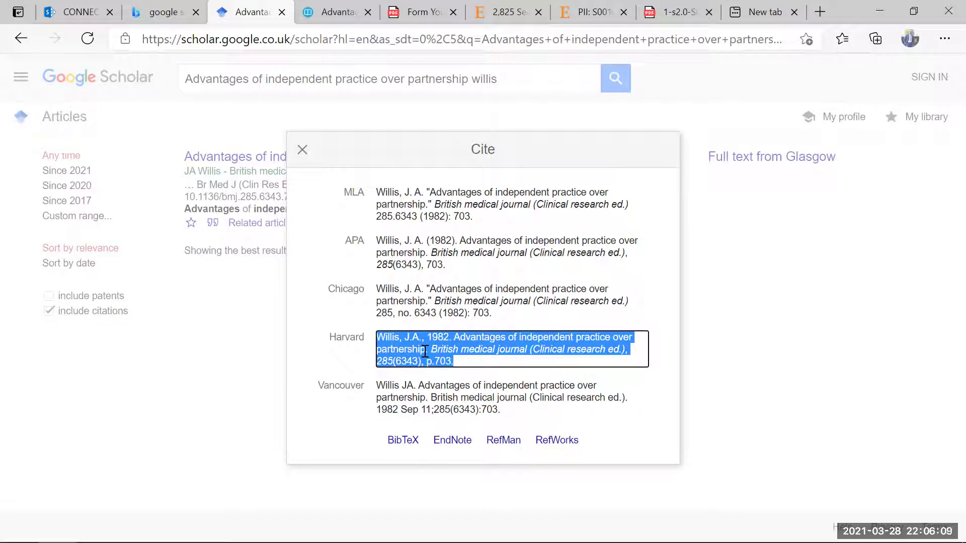
{"action": "left_click", "coordinate": [302, 150]}
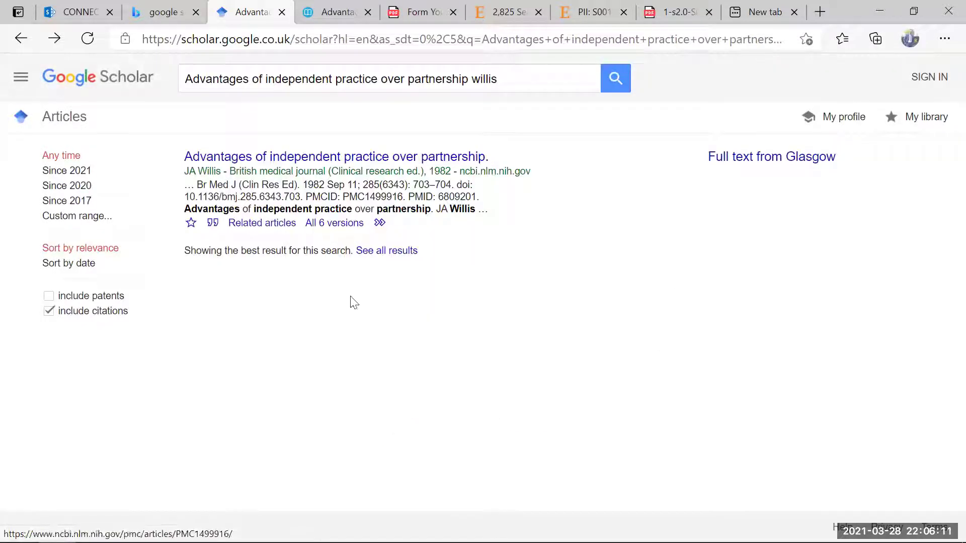
{"action": "left_click", "coordinate": [213, 224]}
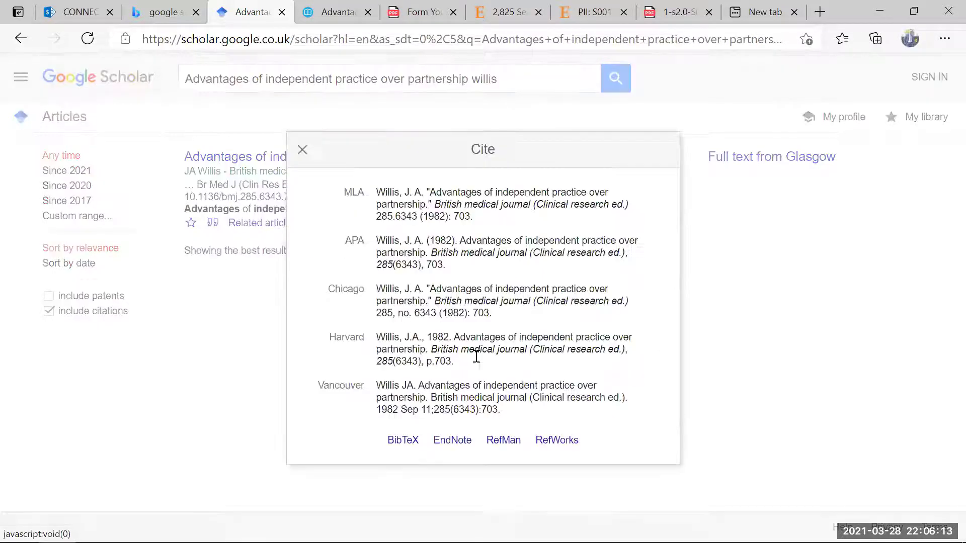
{"action": "left_click", "coordinate": [391, 340]}
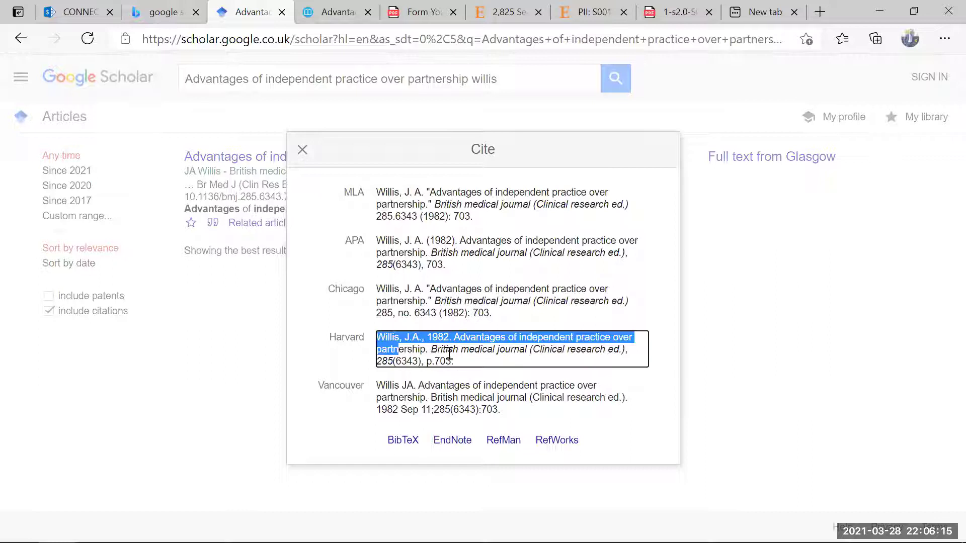
{"action": "left_click", "coordinate": [459, 366]}
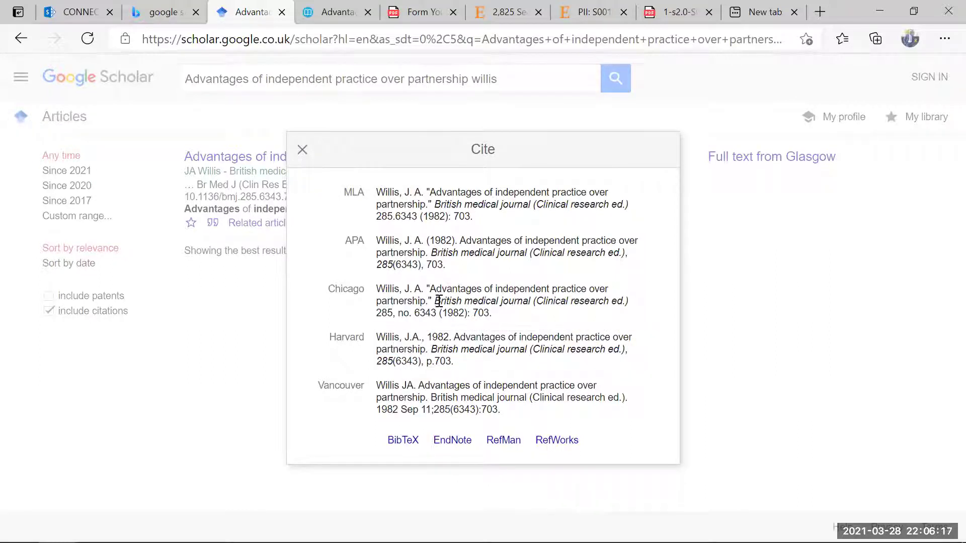
{"action": "left_click", "coordinate": [438, 299]}
{"action": "left_click", "coordinate": [437, 363]}
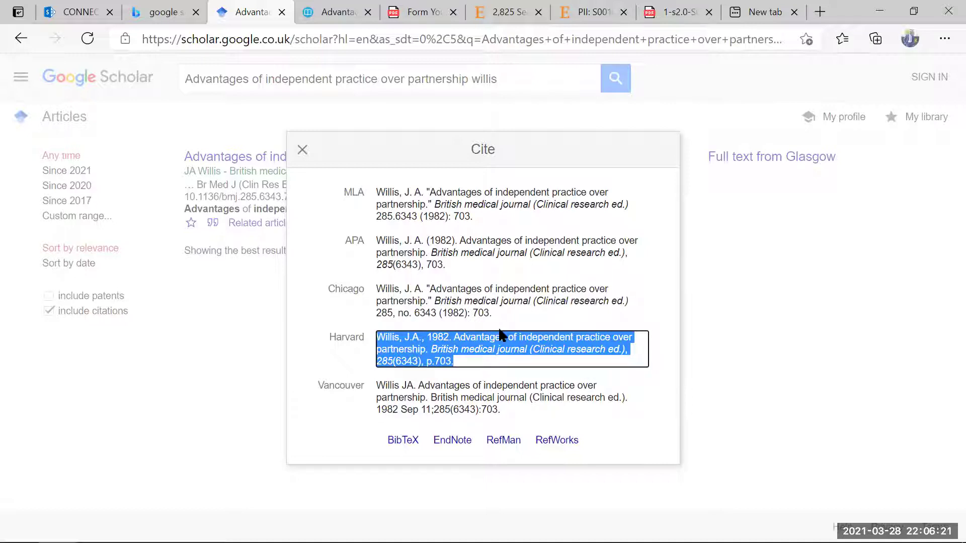
{"action": "left_click", "coordinate": [303, 151]}
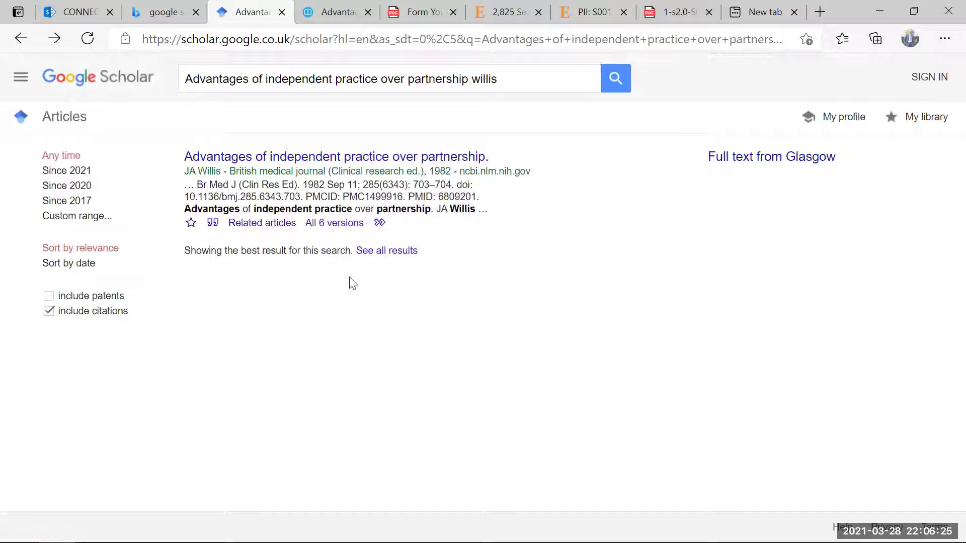
Step: On the Bing tab, replace the google scholar query with 'pdf.com' and search
{"action": "left_click", "coordinate": [167, 12]}
{"action": "left_click_drag", "start_coordinate": [234, 82], "coordinate": [103, 93]}
{"action": "left_click_drag", "start_coordinate": [216, 86], "coordinate": [119, 94]}
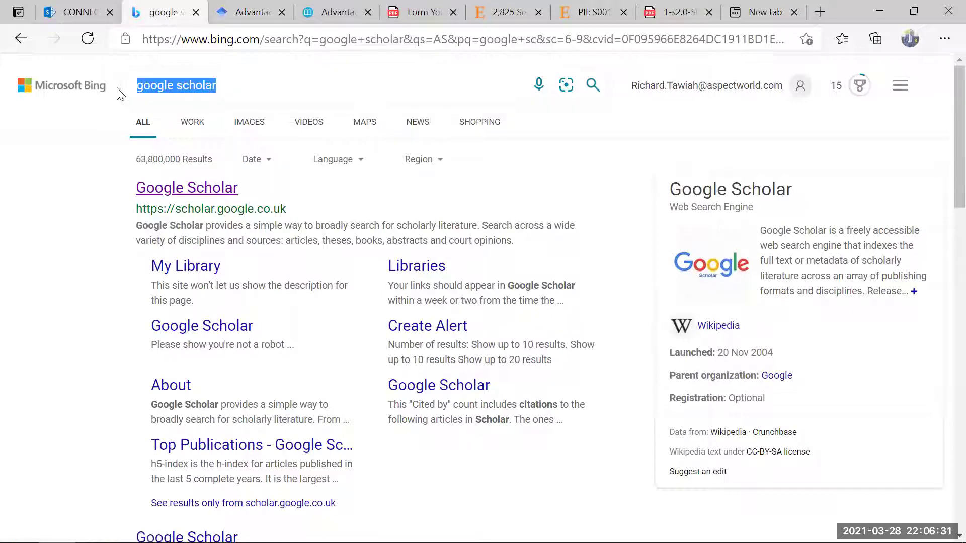
{"action": "type", "text": "pdf"}
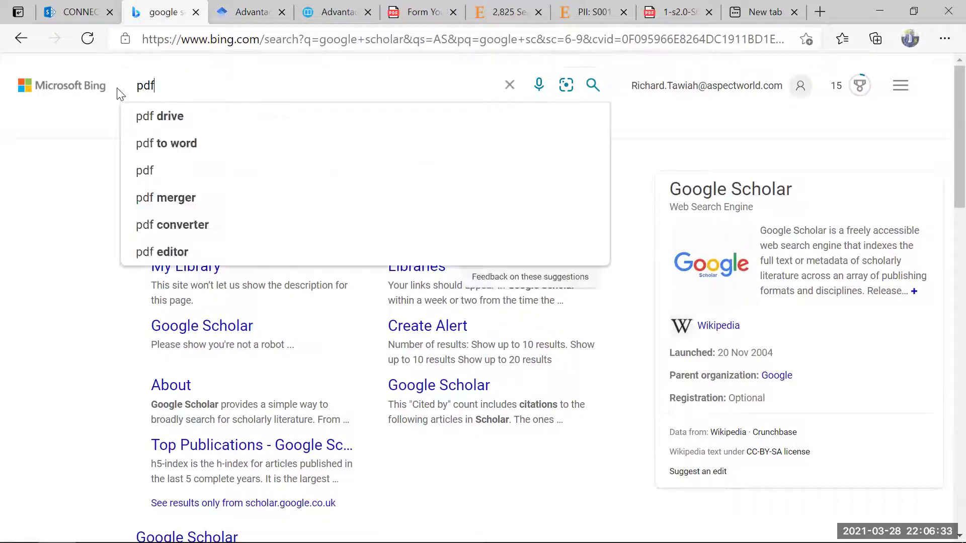
{"action": "type", "text": ".com"}
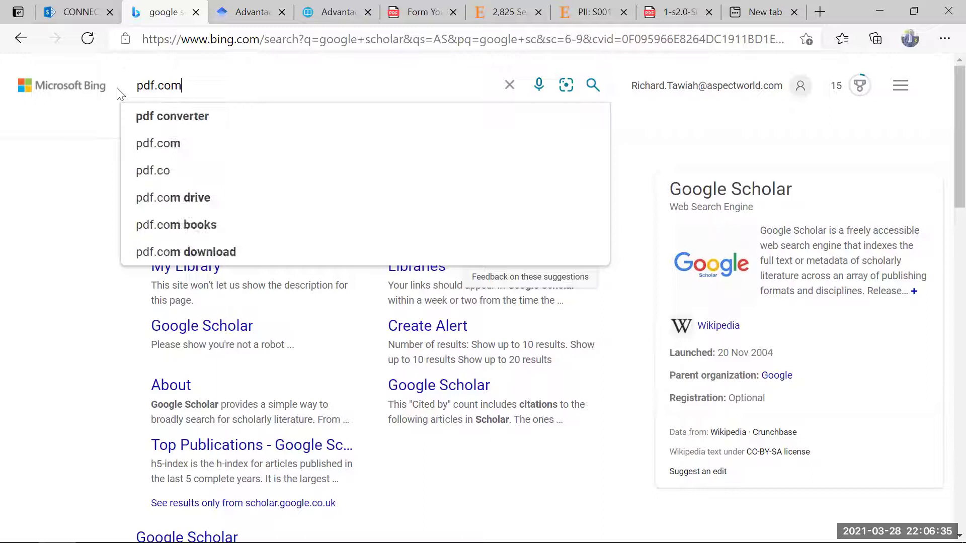
{"action": "key", "text": "Return"}
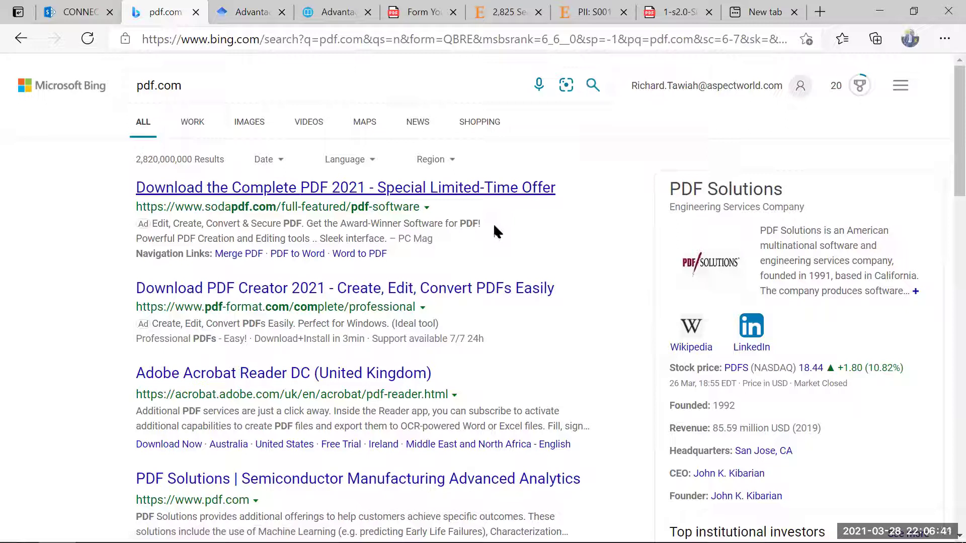
Step: Try a Bing search for 'pdf drive' instead
{"action": "left_click", "coordinate": [195, 93]}
{"action": "left_click_drag", "start_coordinate": [179, 83], "coordinate": [136, 85]}
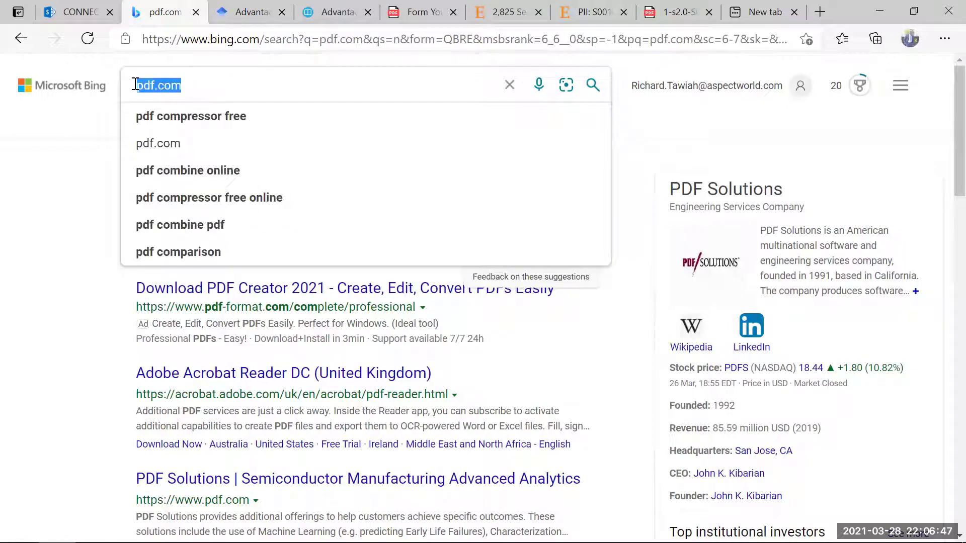
{"action": "key", "text": "BackSpace"}
{"action": "type", "text": "pdf"}
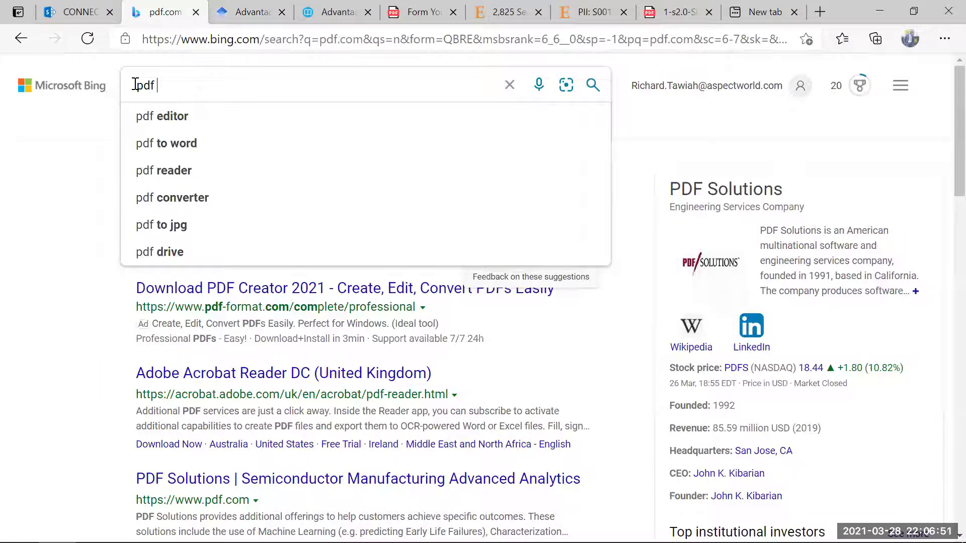
{"action": "type", "text": " drive"}
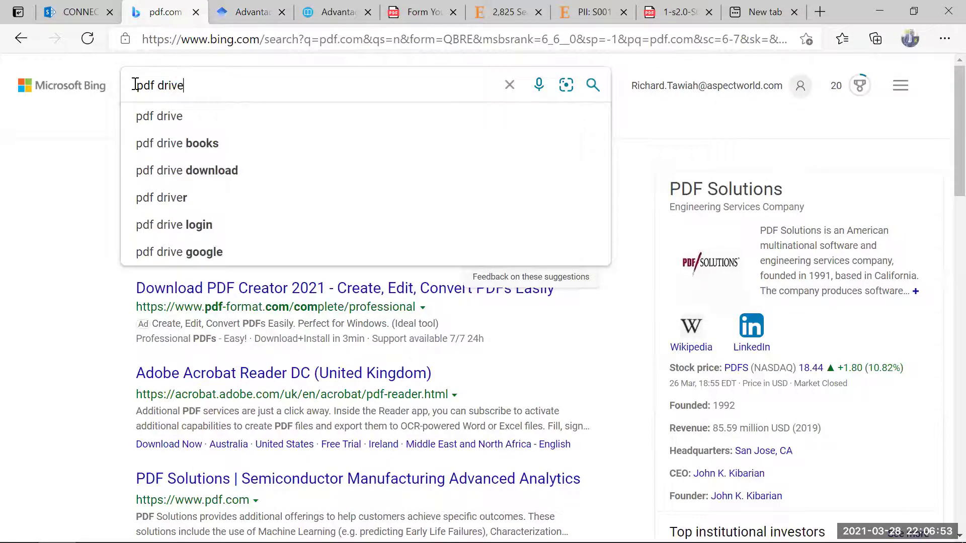
{"action": "key", "text": "Return"}
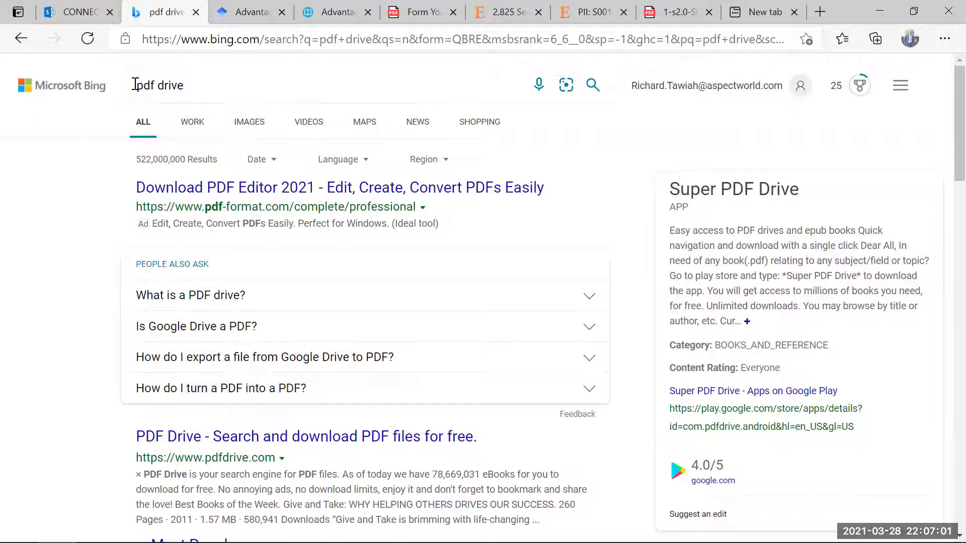
Step: Search Bing for 'pdf.com' again and scroll through the results
{"action": "left_click", "coordinate": [209, 90]}
{"action": "left_click_drag", "start_coordinate": [209, 90], "coordinate": [124, 91]}
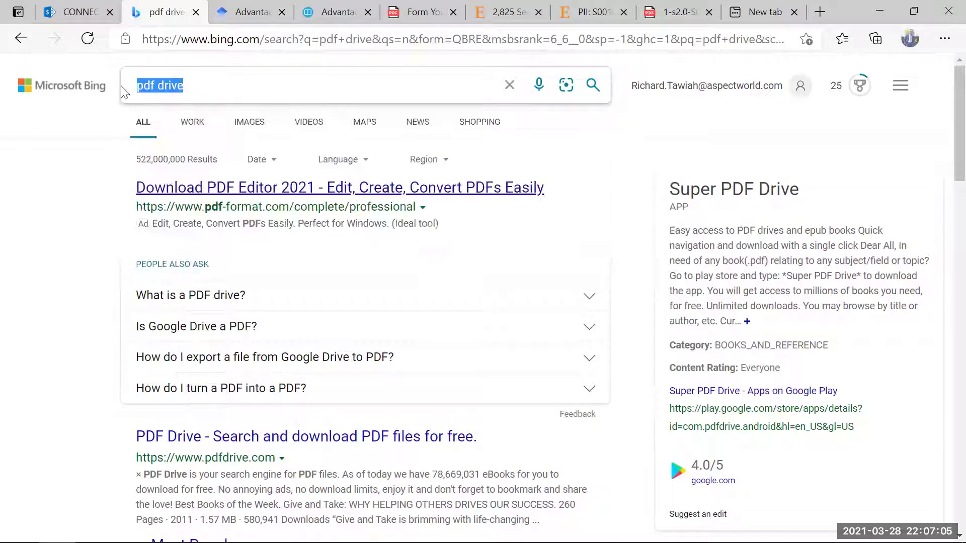
{"action": "type", "text": "pdf"}
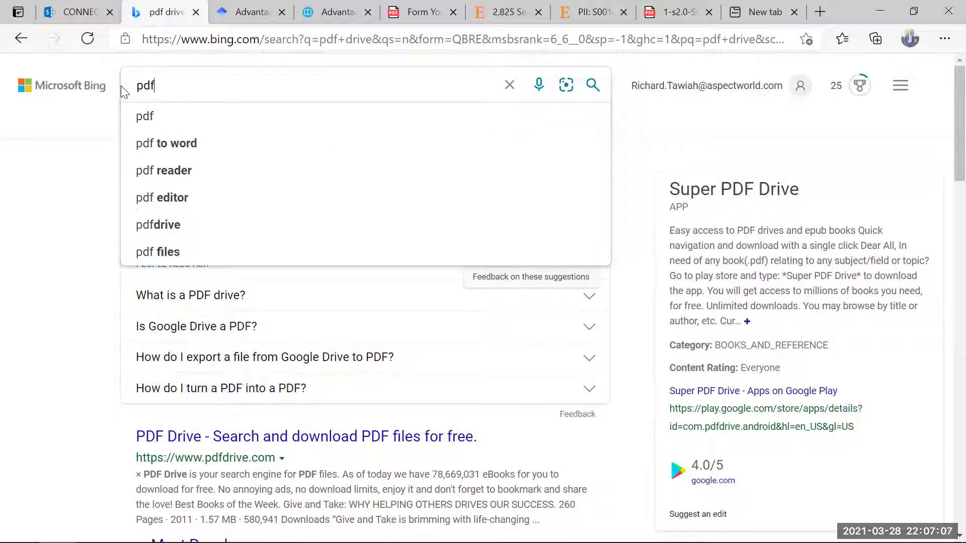
{"action": "type", "text": ".com"}
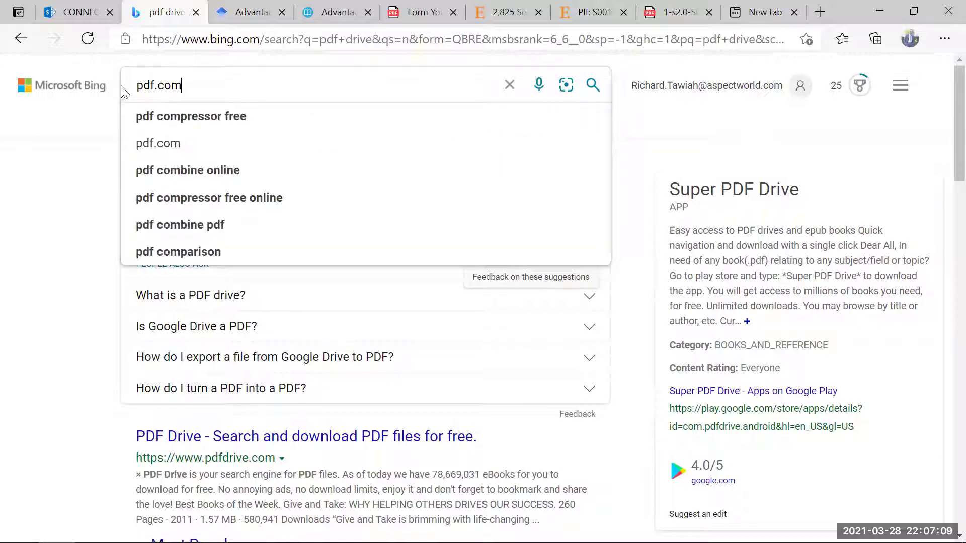
{"action": "key", "text": "Return"}
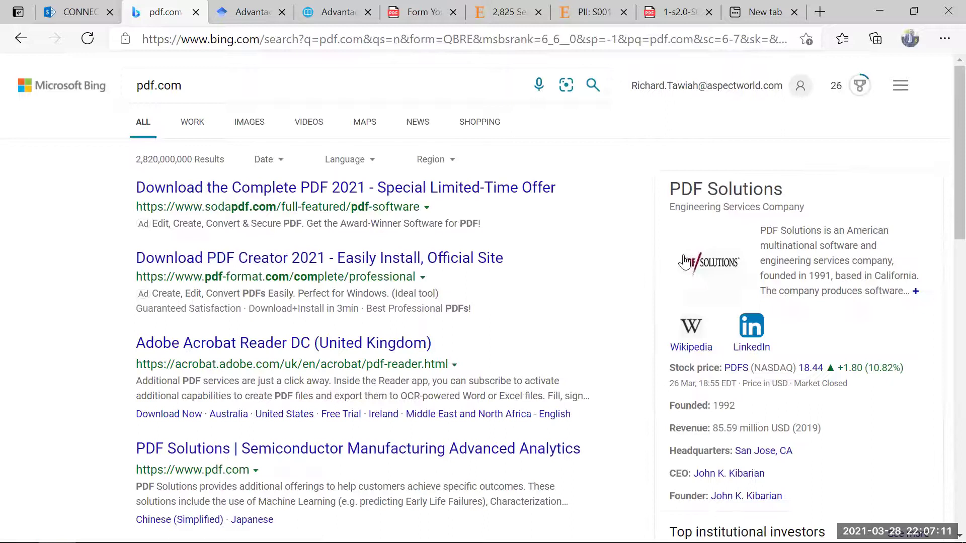
{"action": "scroll", "coordinate": [533, 286], "scroll_direction": "down", "scroll_amount": 4}
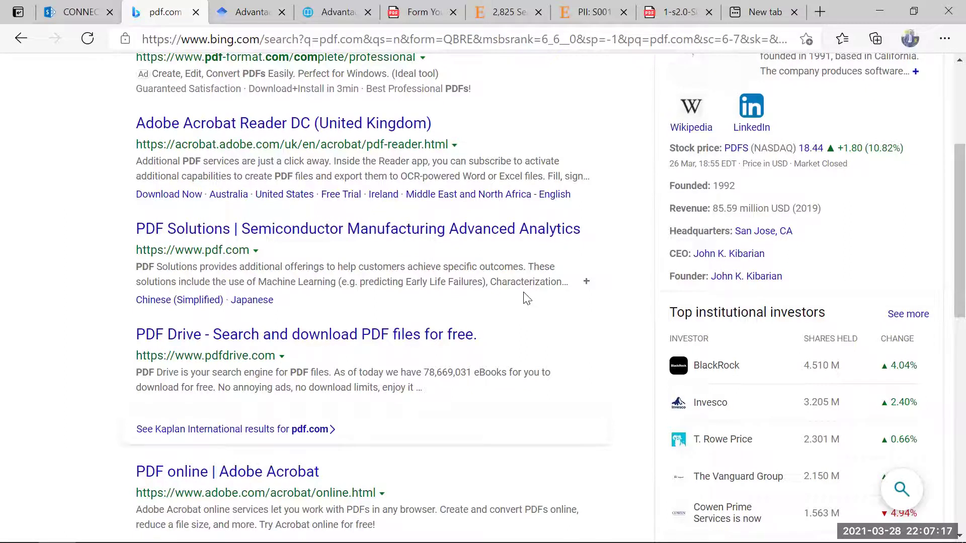
{"action": "scroll", "coordinate": [526, 298], "scroll_direction": "down", "scroll_amount": 2}
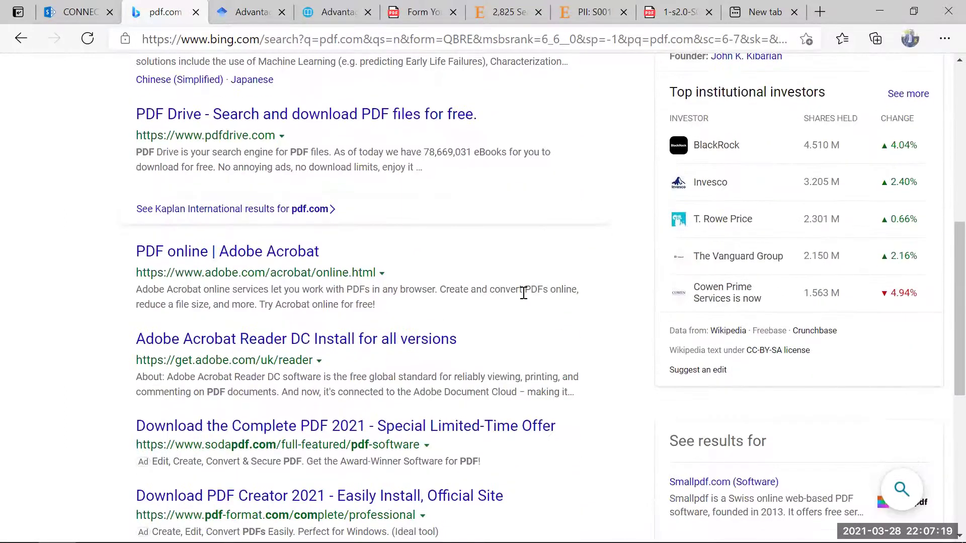
{"action": "scroll", "coordinate": [524, 293], "scroll_direction": "down", "scroll_amount": 3}
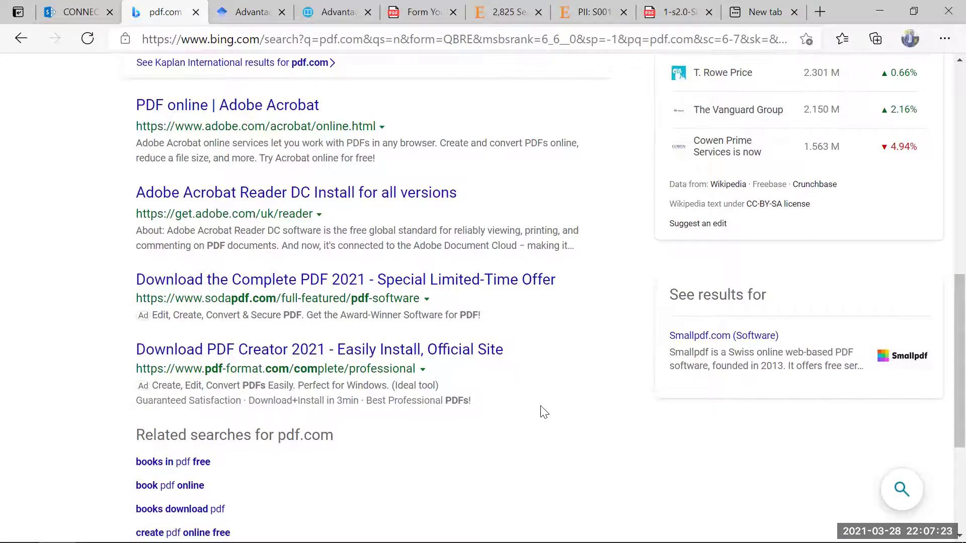
{"action": "scroll", "coordinate": [544, 413], "scroll_direction": "down", "scroll_amount": 3}
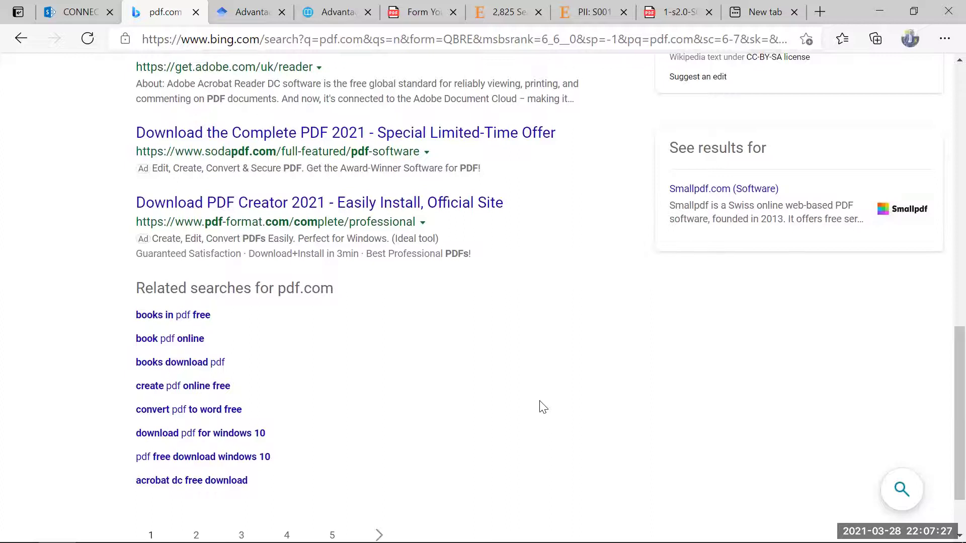
{"action": "scroll", "coordinate": [533, 403], "scroll_direction": "up", "scroll_amount": 8}
{"action": "scroll", "coordinate": [523, 392], "scroll_direction": "up", "scroll_amount": 6}
Step: Go to the booksc.org Z-Library page for the BMJ 1982 article and scroll to its top
{"action": "left_click", "coordinate": [255, 13]}
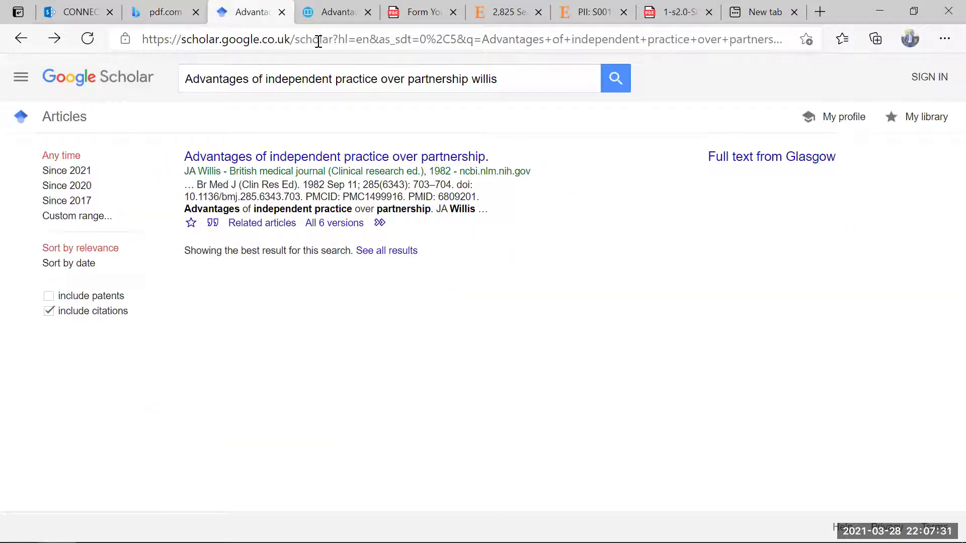
{"action": "left_click", "coordinate": [338, 13]}
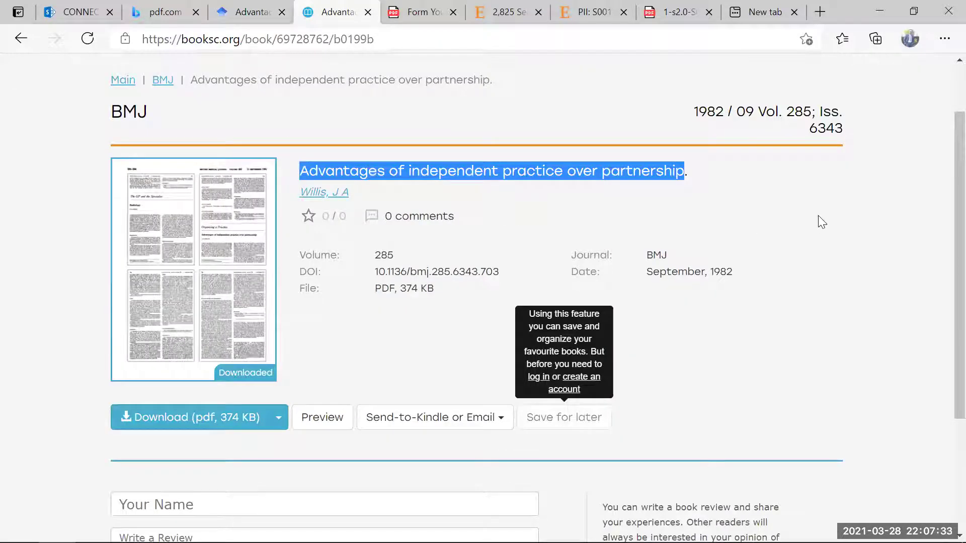
{"action": "left_click", "coordinate": [693, 179]}
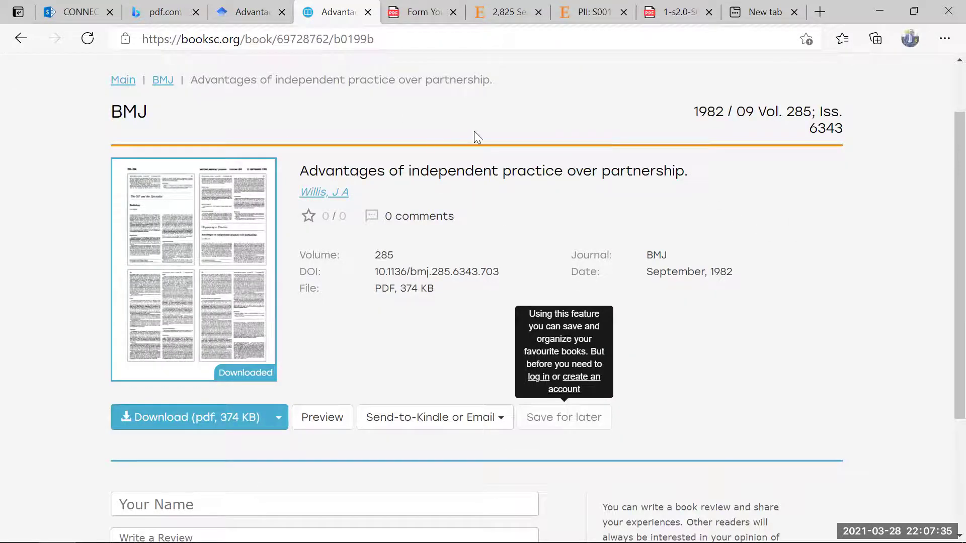
{"action": "scroll", "coordinate": [474, 132], "scroll_direction": "up", "scroll_amount": 2}
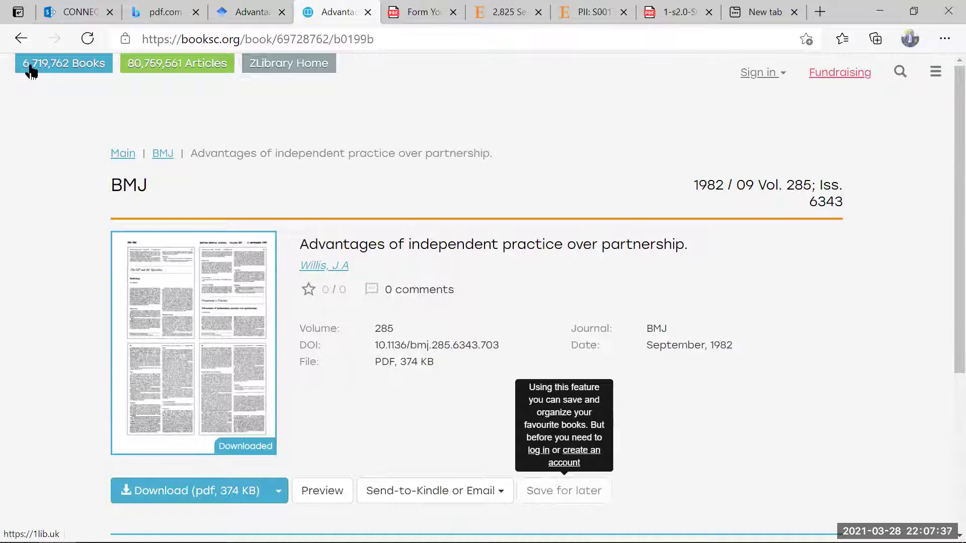